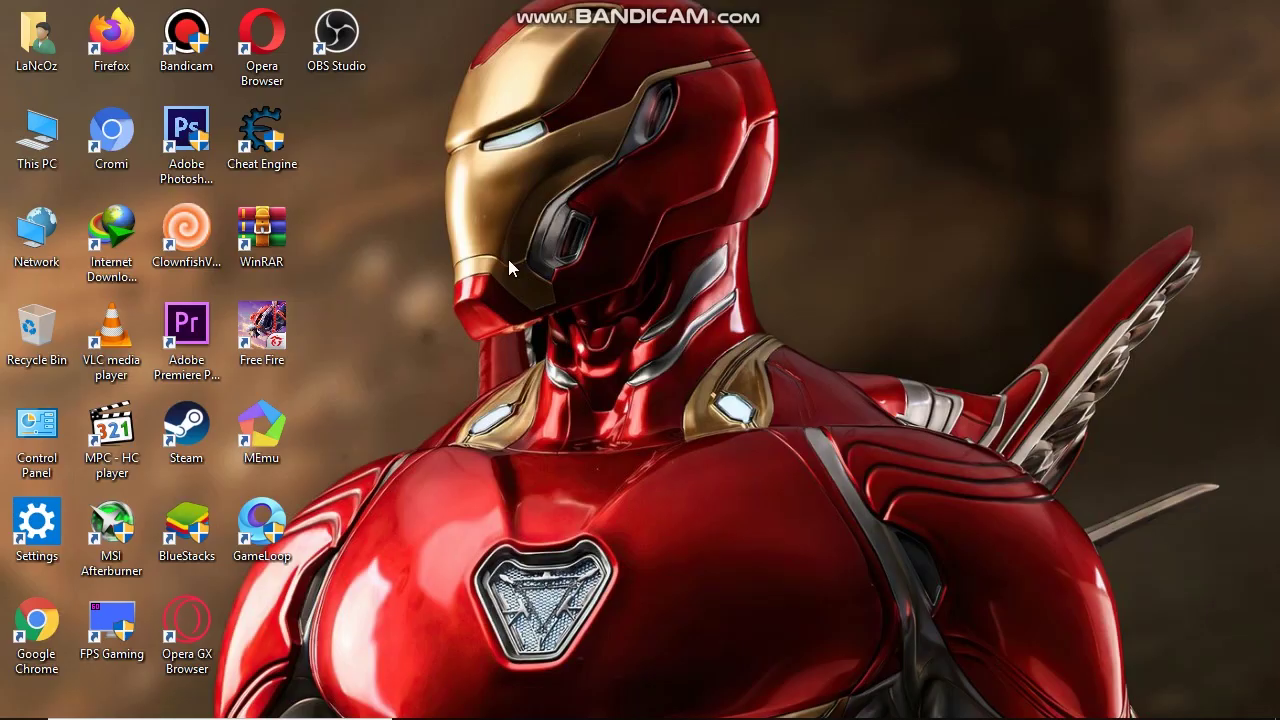
- Move the OBS Studio shortcut away from the other icons to an empty area of the desktop
drag(336, 35, 862, 232)
drag(1140, 436, 707, 150)
click(1010, 335)
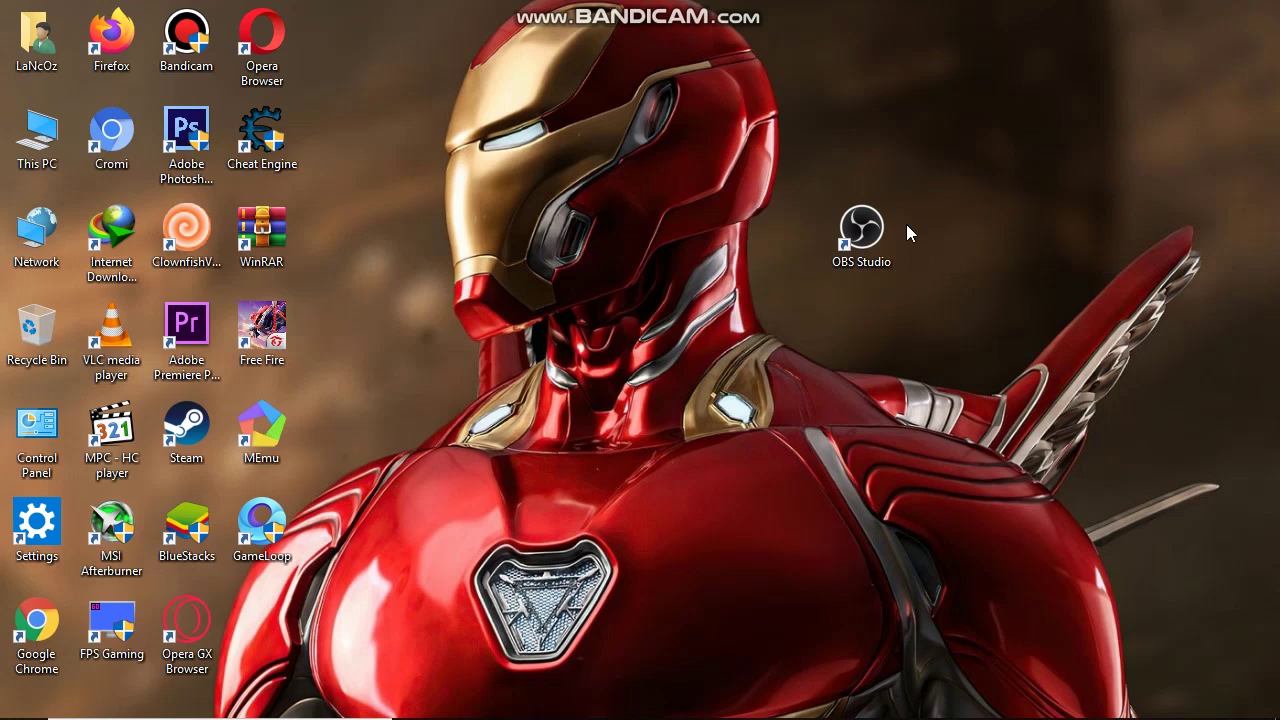
drag(988, 372, 723, 108)
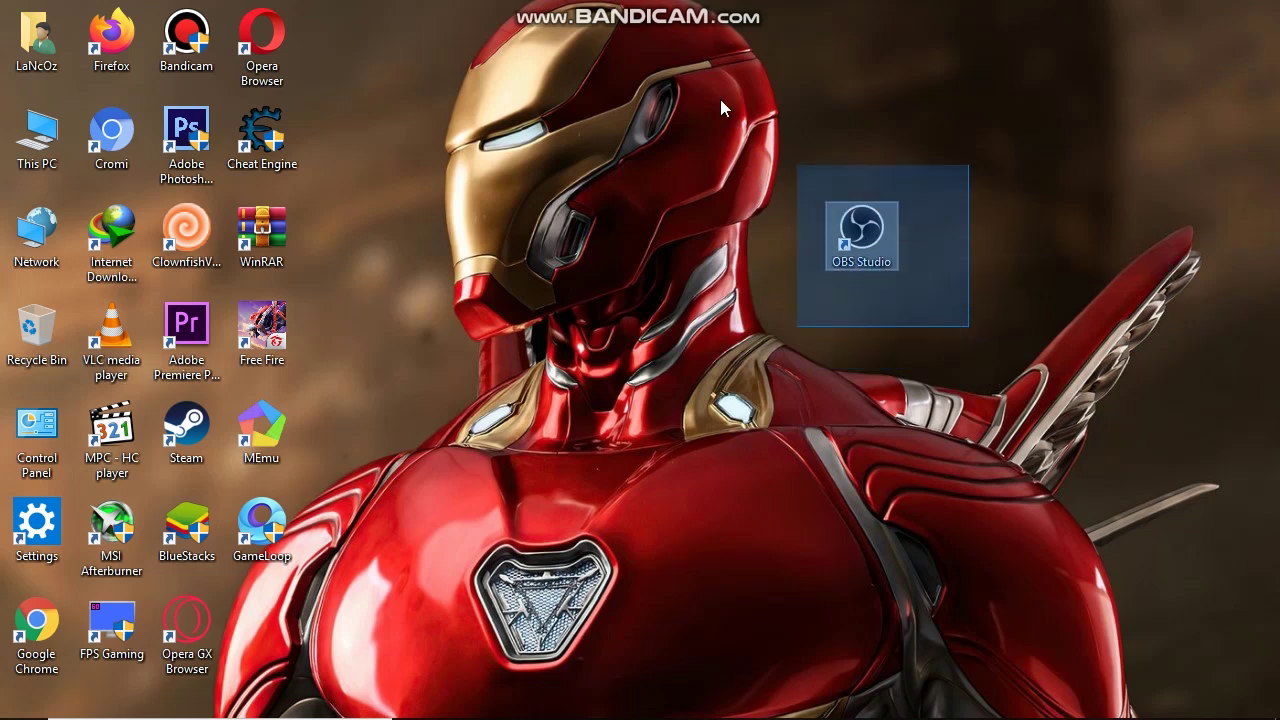
click(1010, 374)
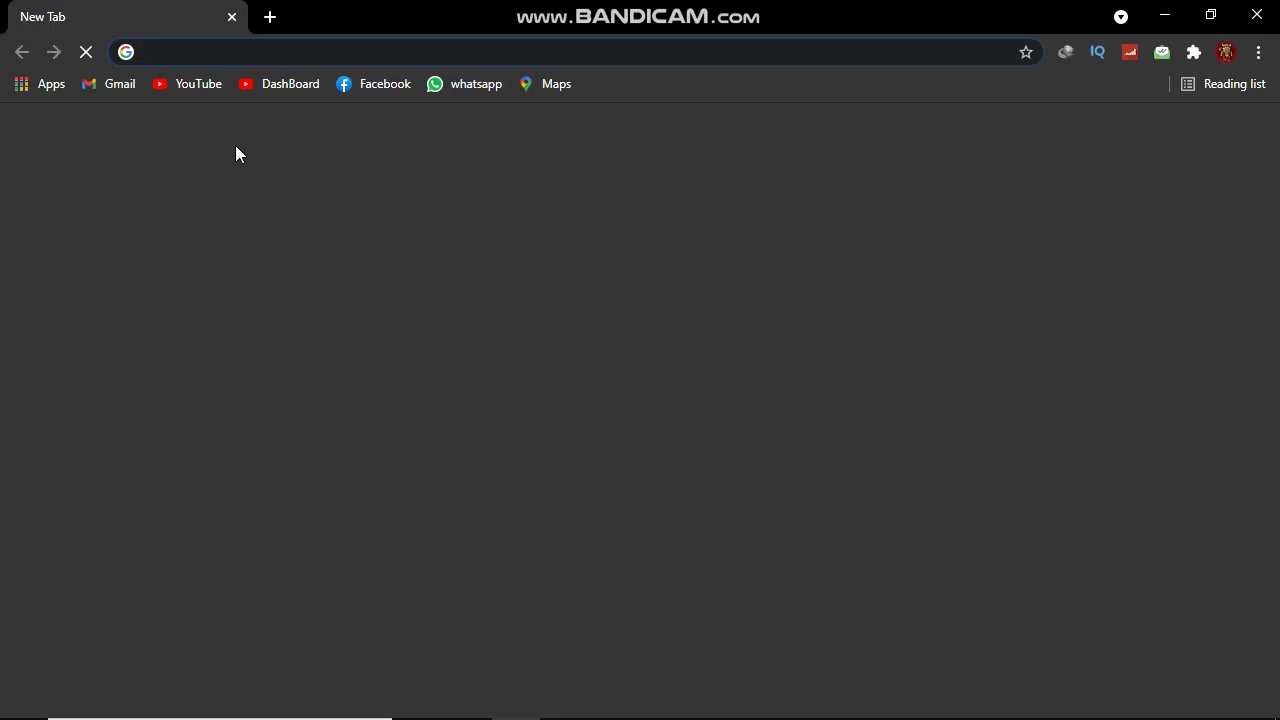
- Search the web for "obs studio download" and open the download page on obsproject.com
text(obs s)
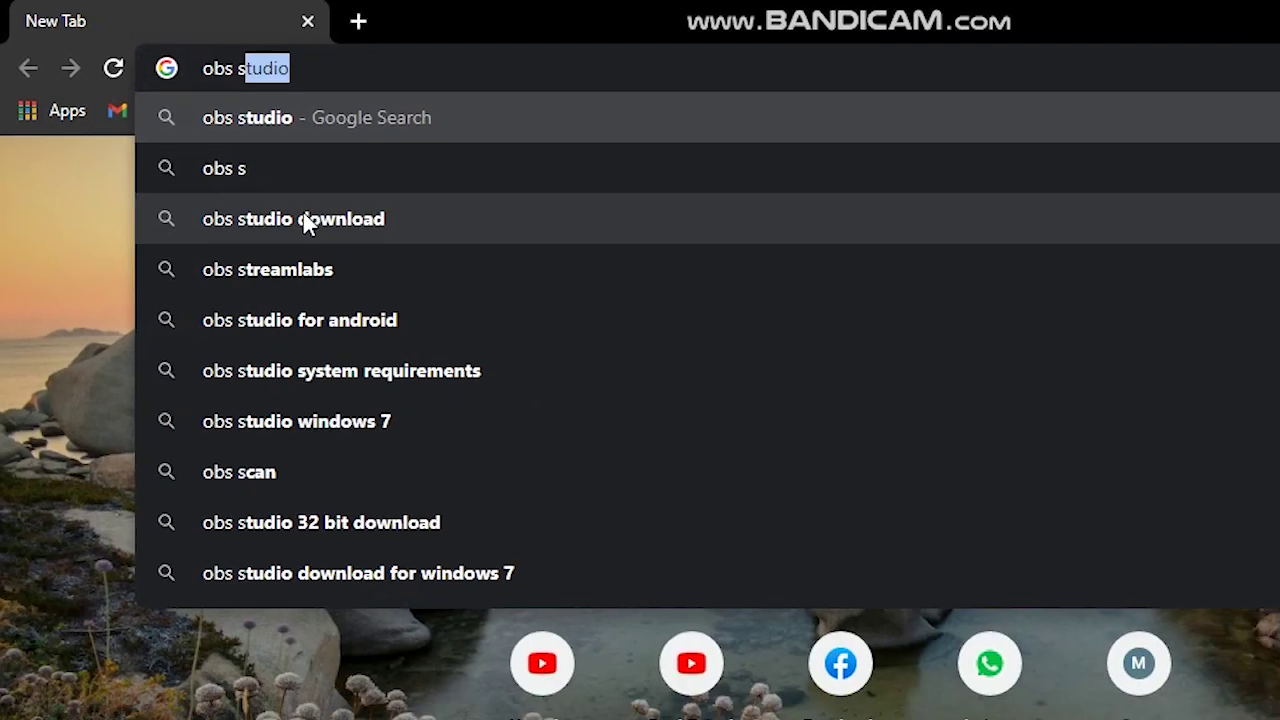
click(392, 272)
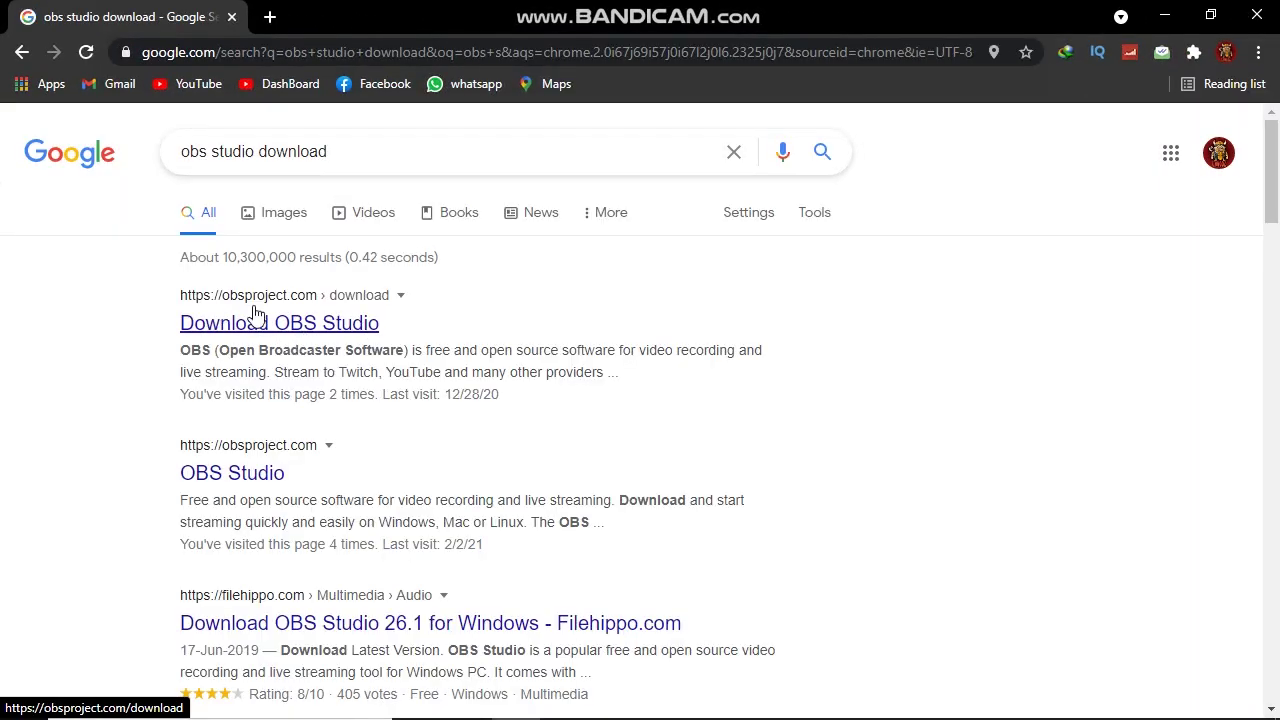
click(287, 337)
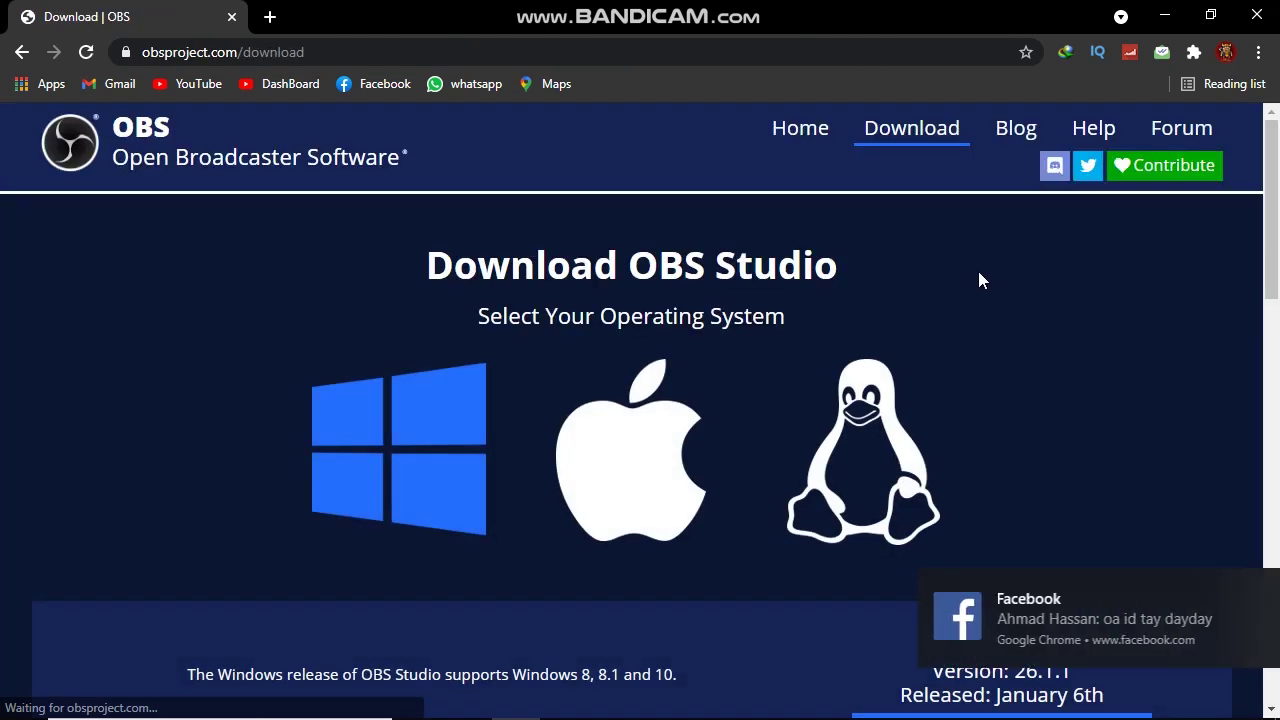
- Request the standard Windows installer of OBS Studio 26.1.1 and cancel its download
scroll(979, 282, down, 1)
click(1245, 597)
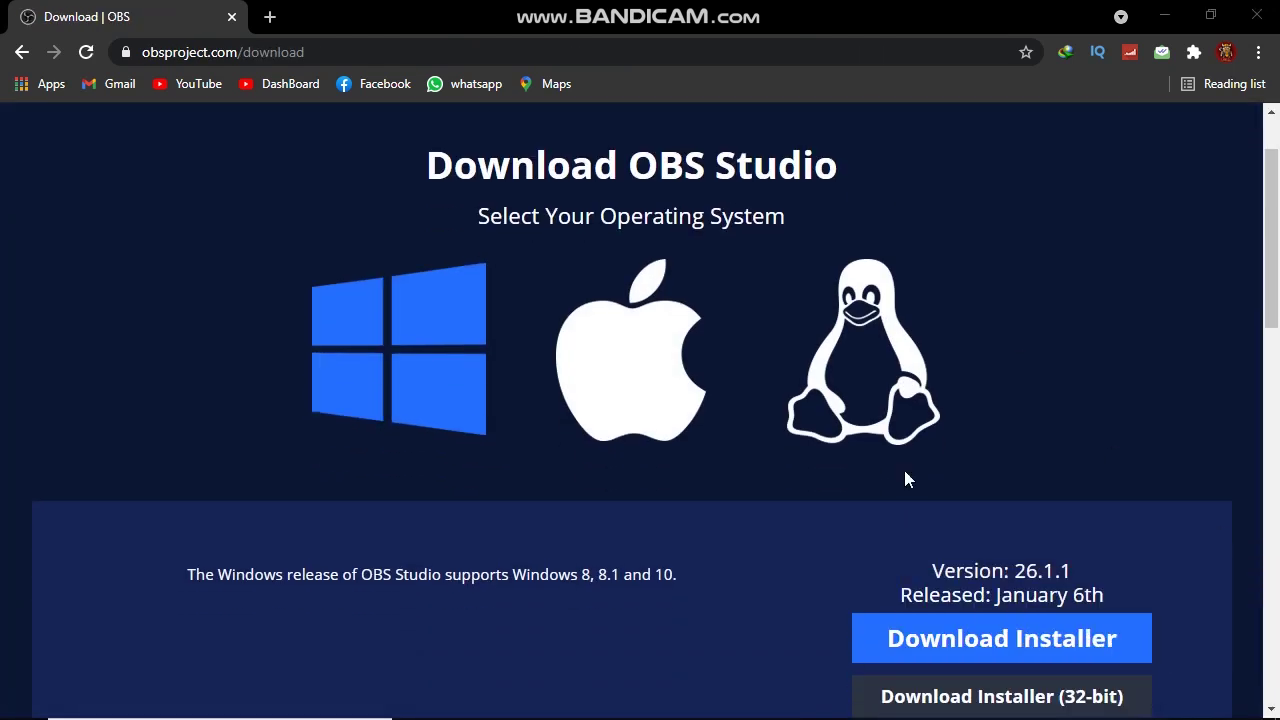
scroll(743, 403, down, 3)
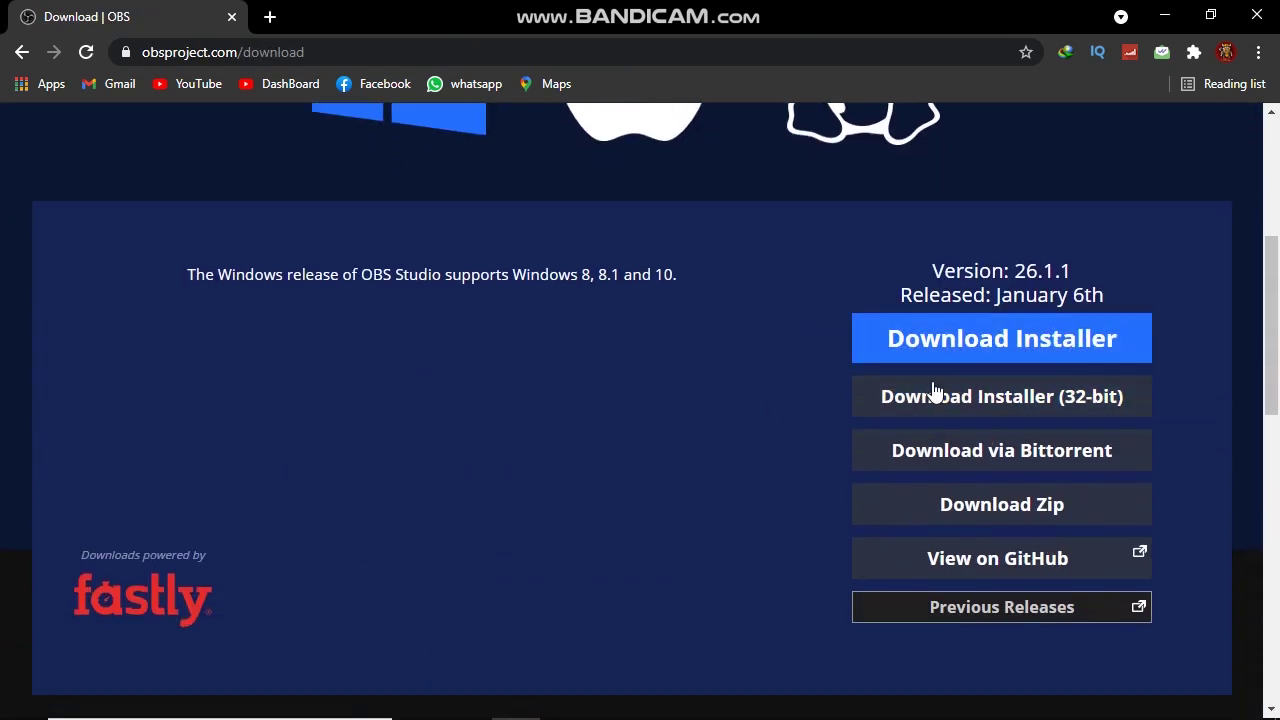
click(1005, 340)
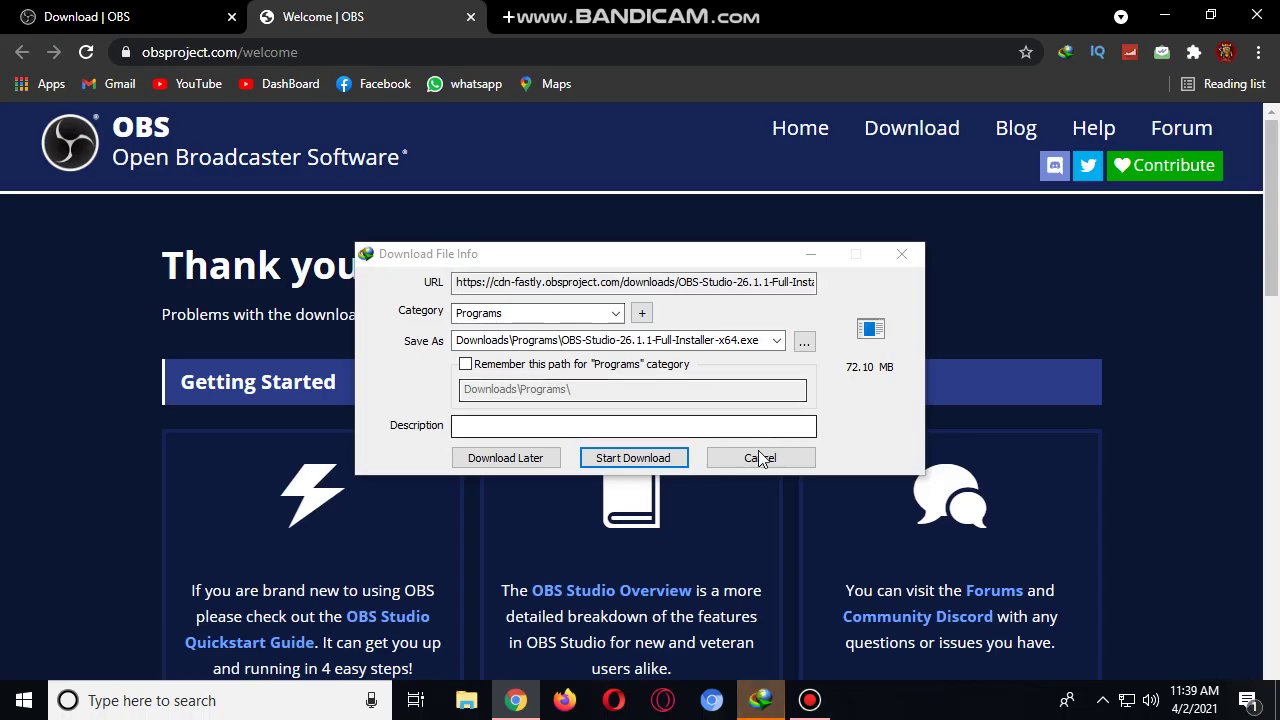
click(759, 457)
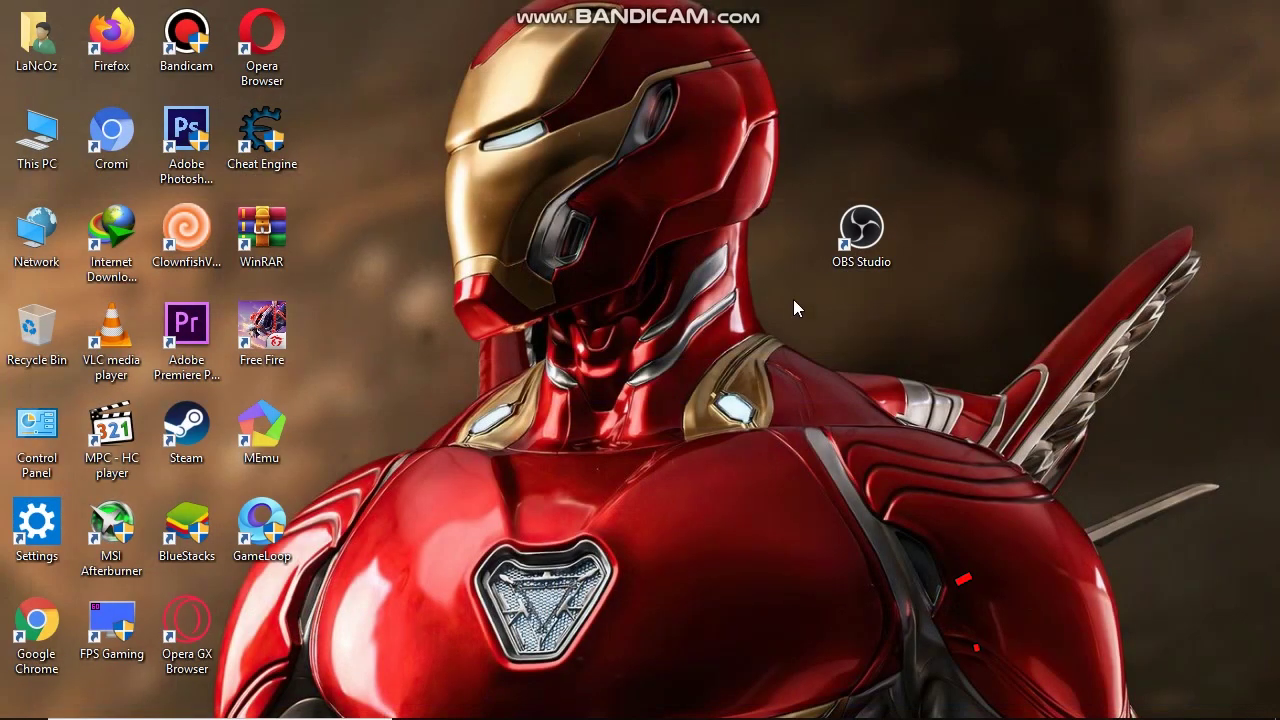
- Move the OBS Studio shortcut to the desktop's upper-right corner, launch it and shift its window slightly down
drag(684, 129, 1018, 390)
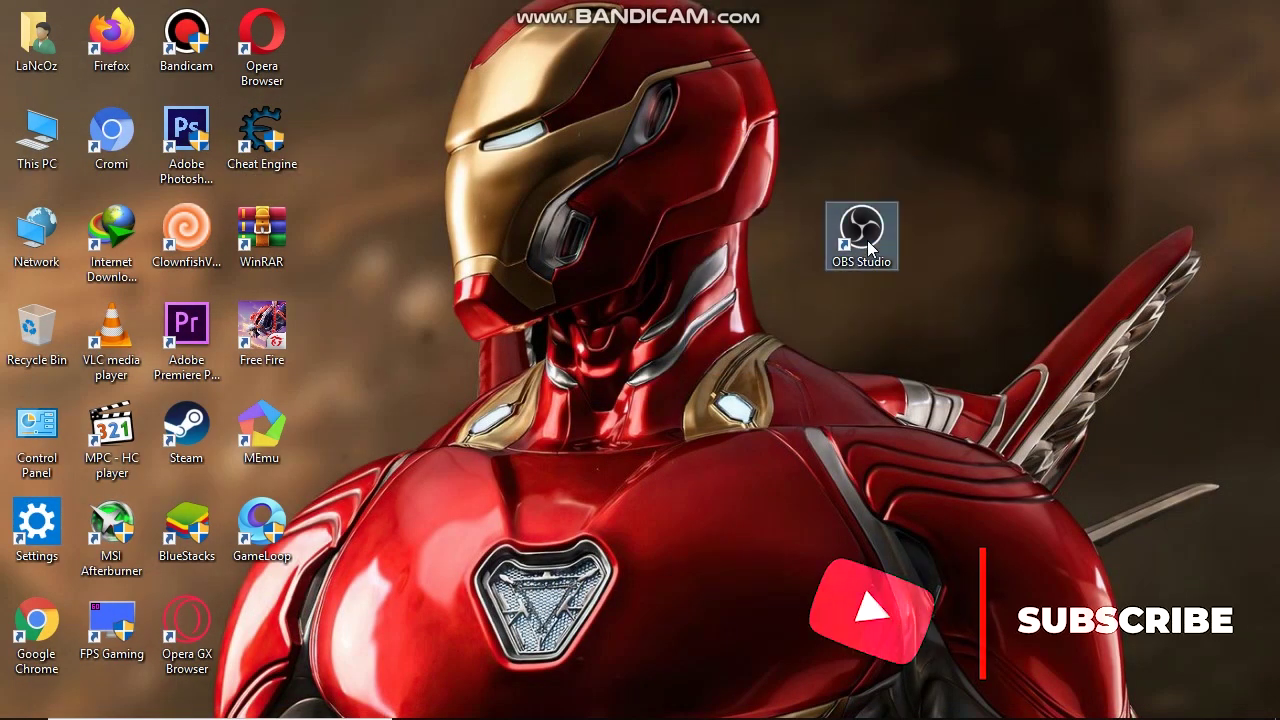
drag(866, 245, 1092, 52)
double_click(1095, 50)
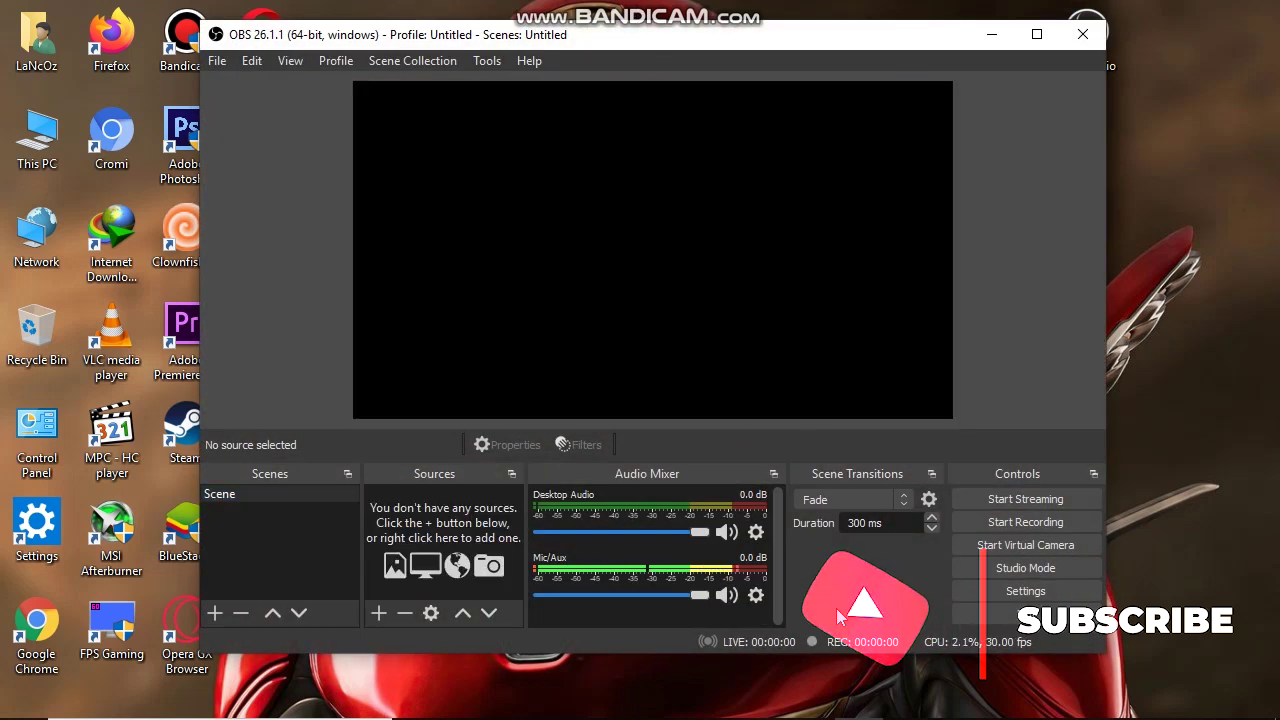
drag(653, 30, 670, 63)
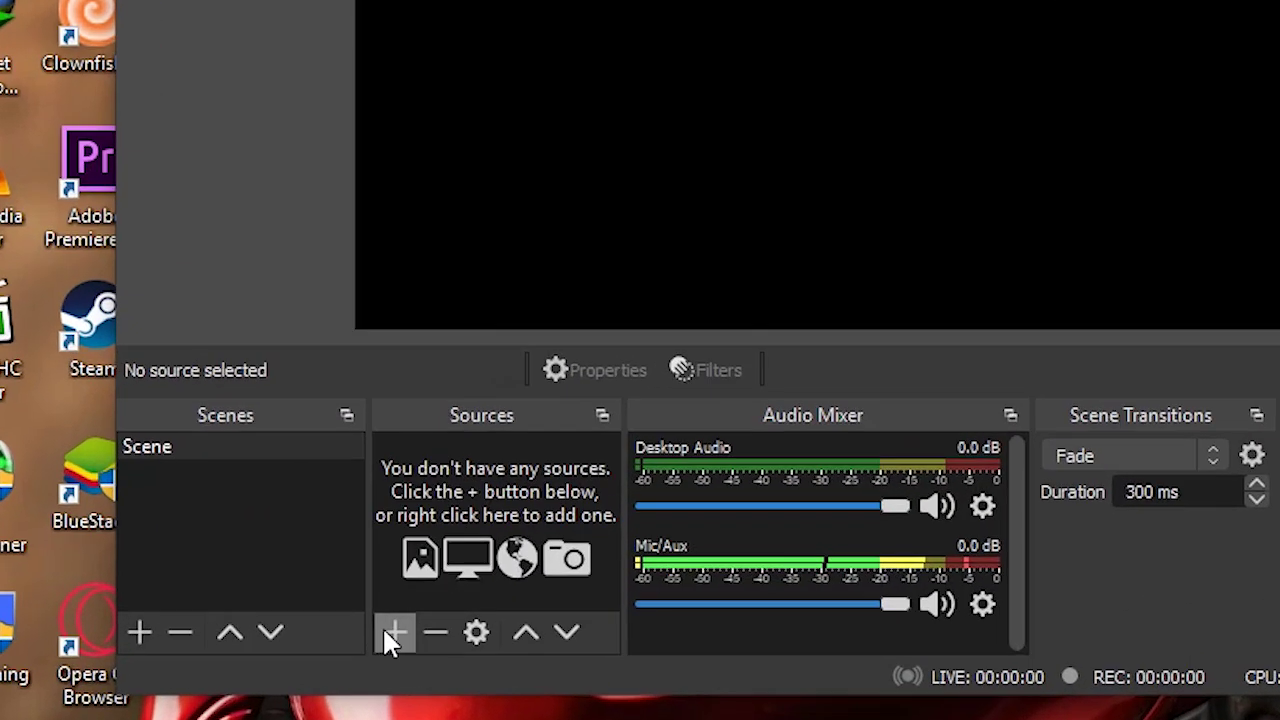
- Add a new Display Capture source for Display 1 with cursor capture enabled and lock it in place
click(378, 626)
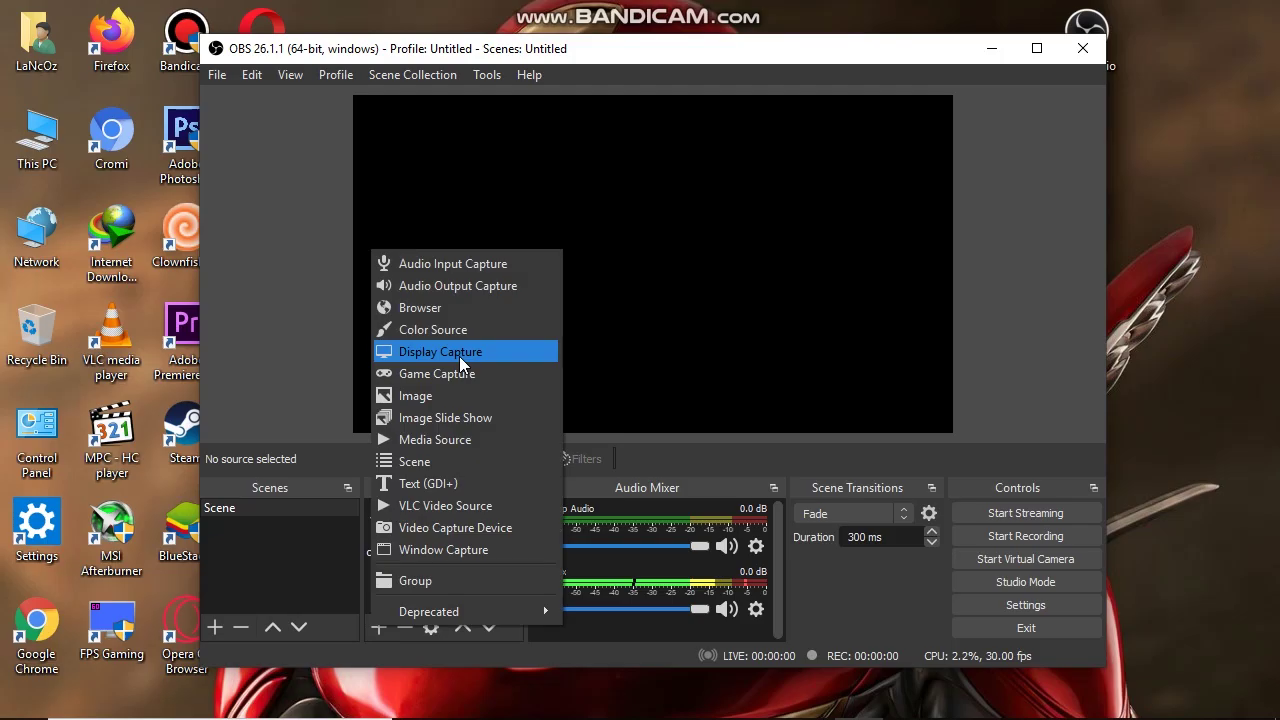
click(585, 106)
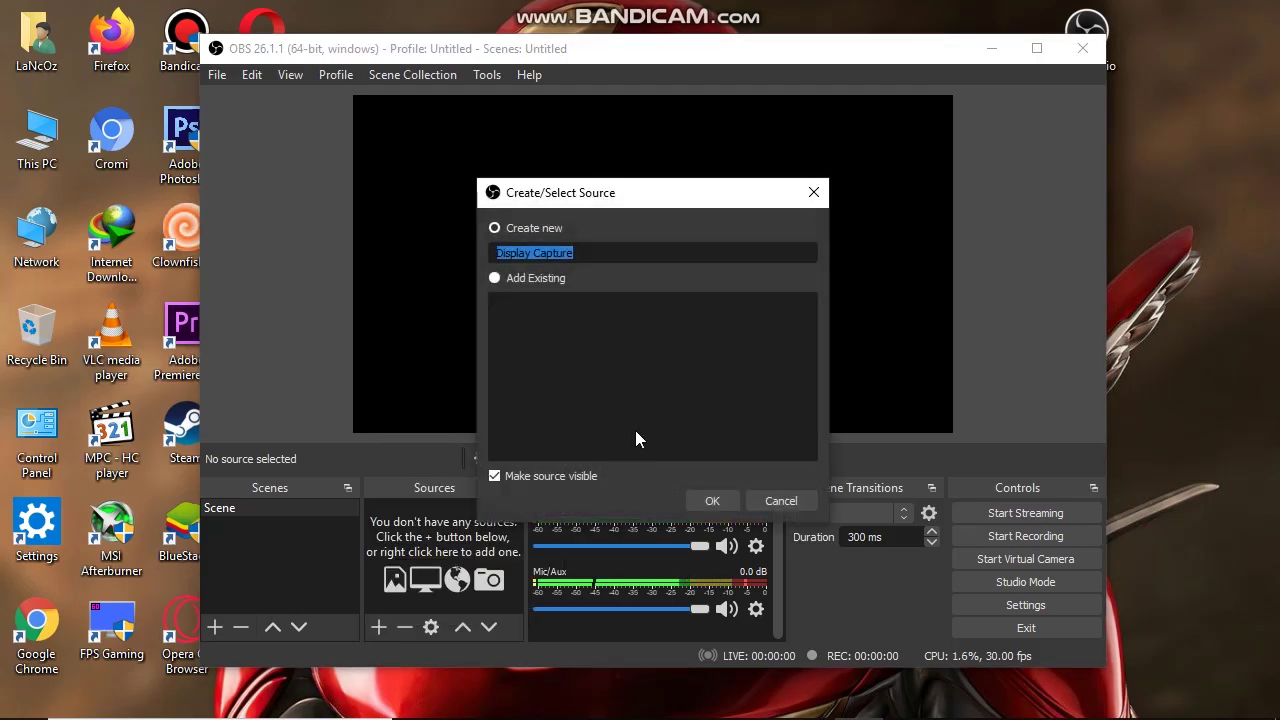
click(704, 503)
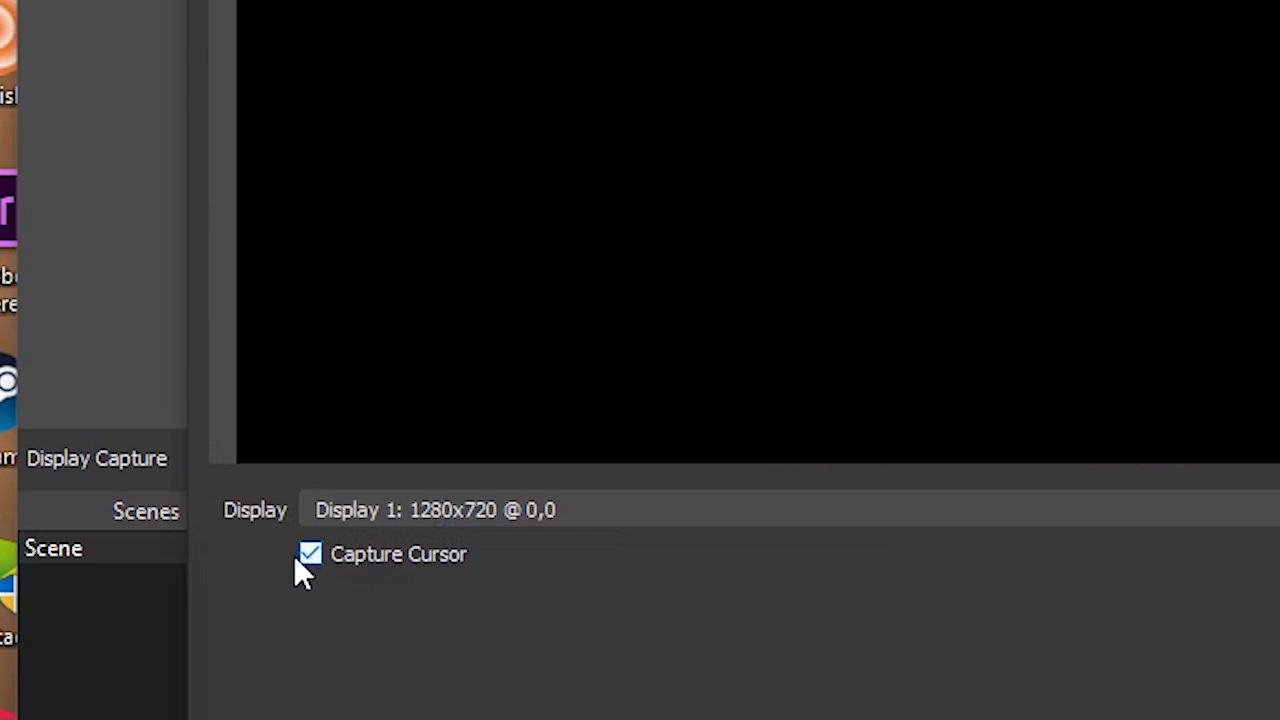
click(310, 554)
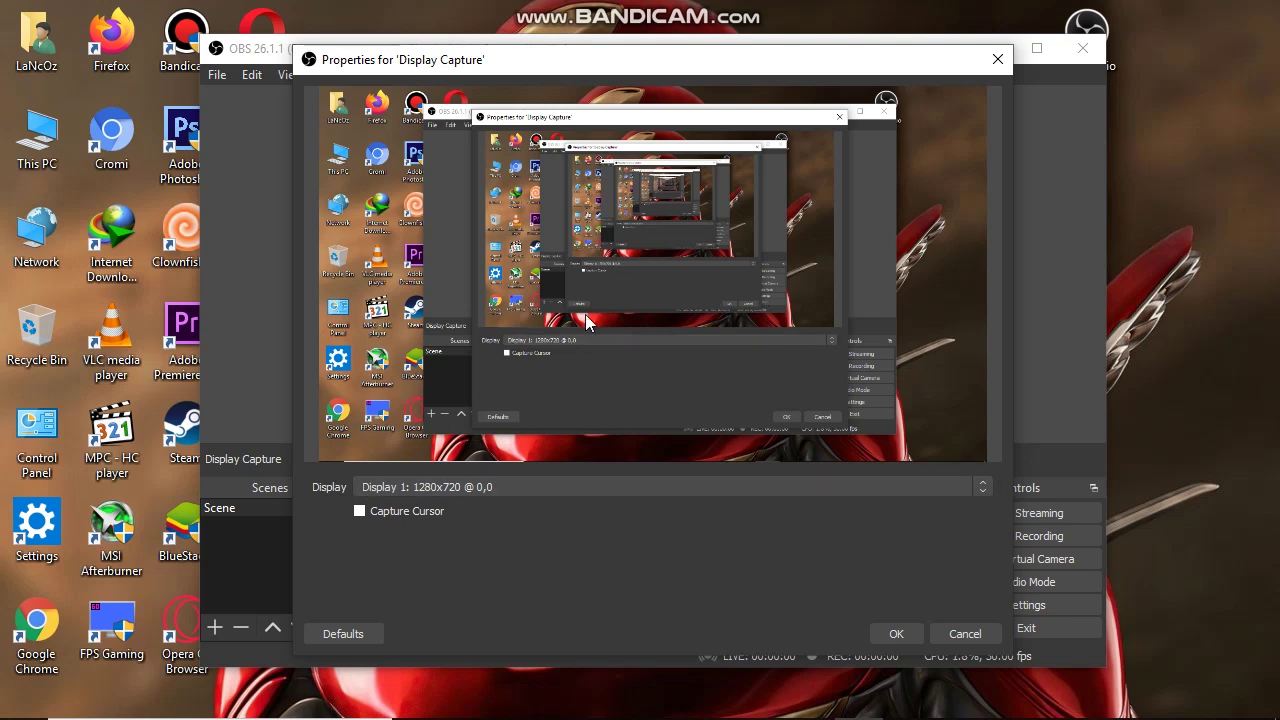
click(364, 513)
click(896, 633)
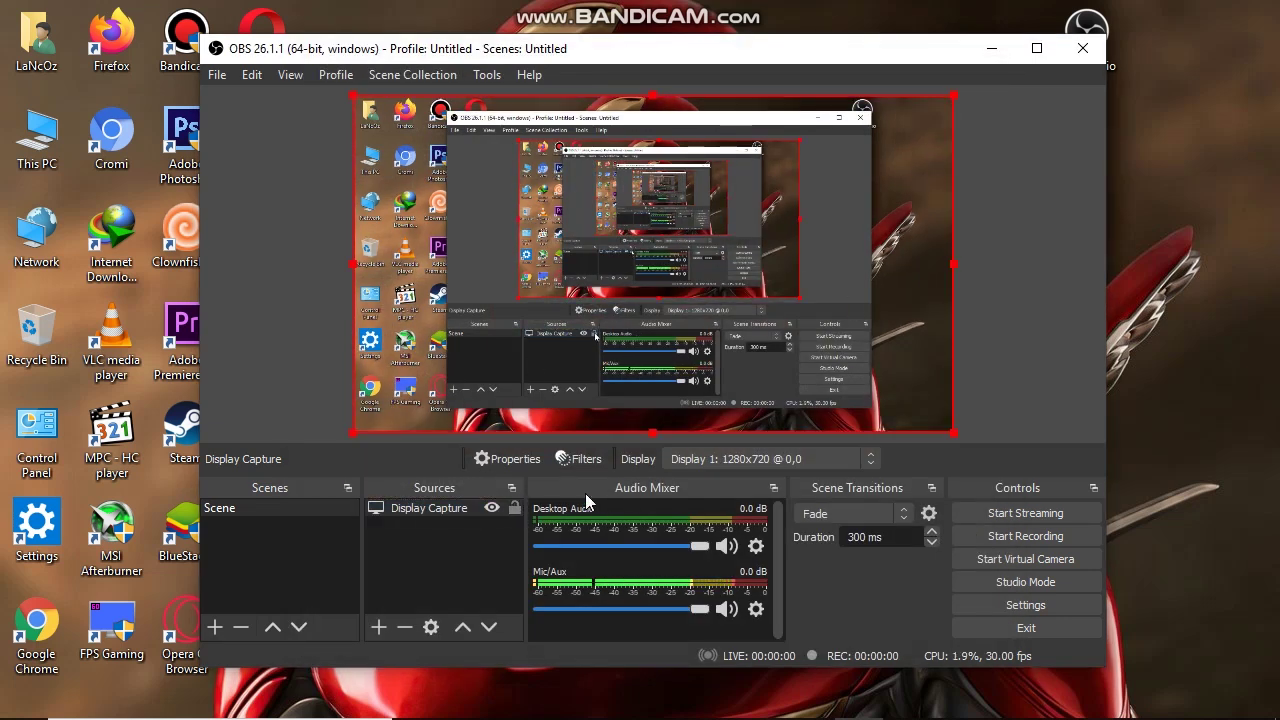
mouse_move(955, 432)
mouse_down()
mouse_move(1070, 450)
mouse_move(953, 433)
mouse_up()
click(513, 509)
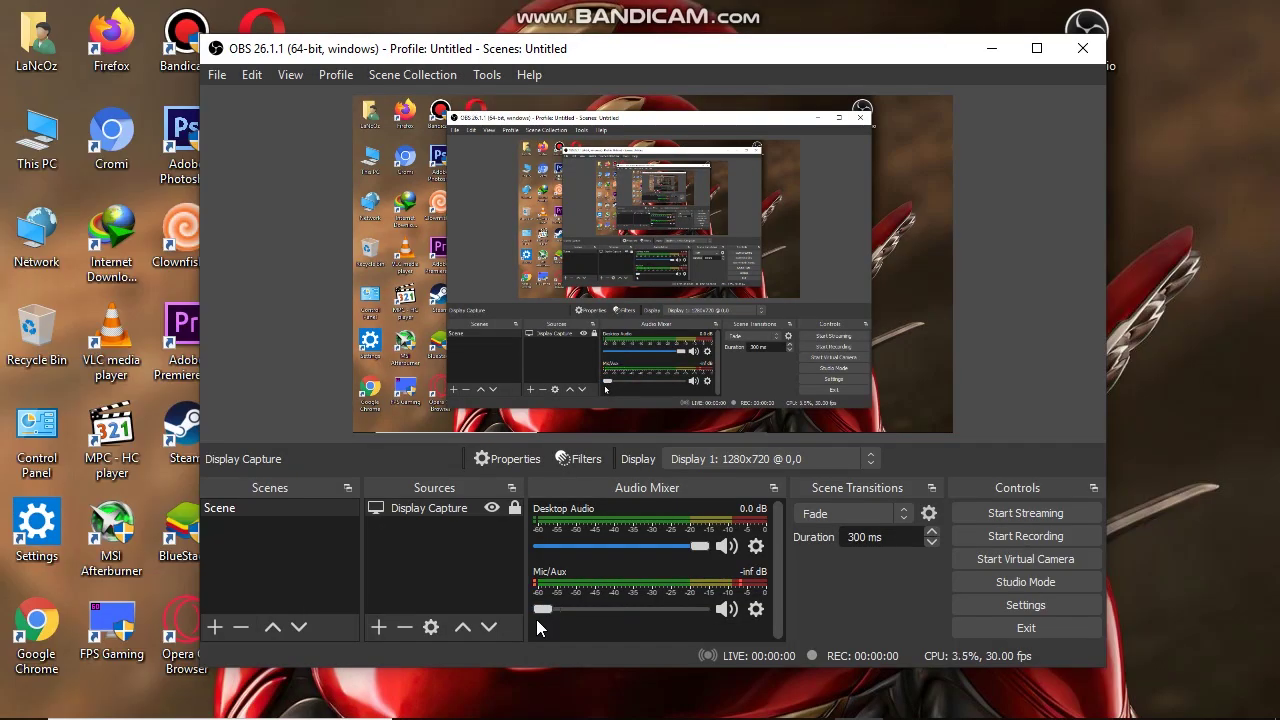
- Set the Mic/Aux and Desktop Audio volumes to 0.0 dB in the audio mixer
drag(536, 619, 717, 615)
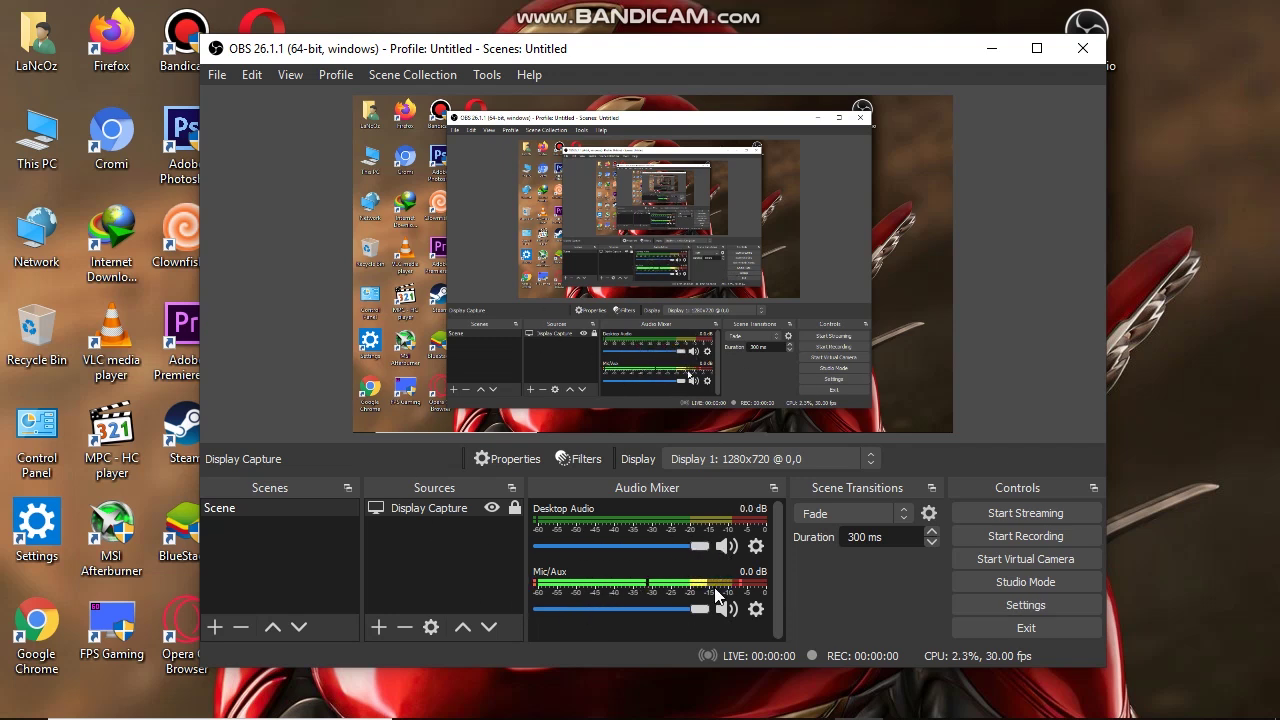
drag(663, 546, 704, 546)
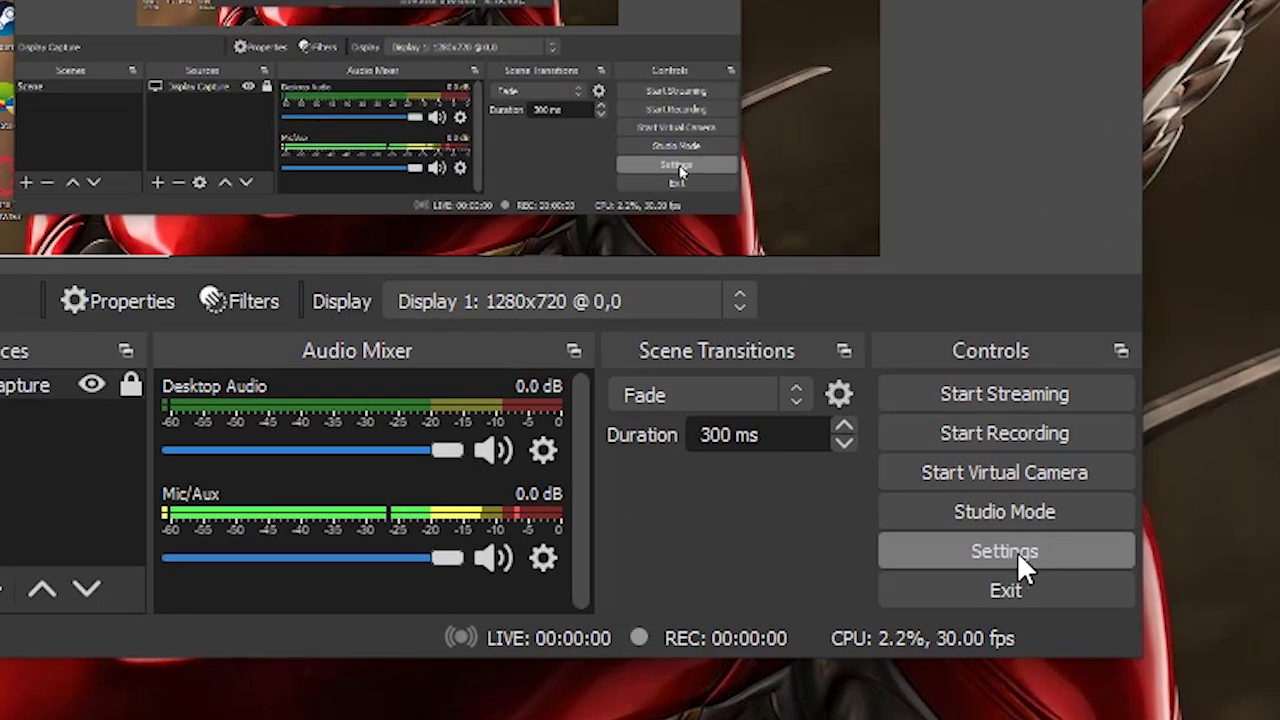
- Open the OBS settings and bring up the recording options of the output settings
click(1018, 549)
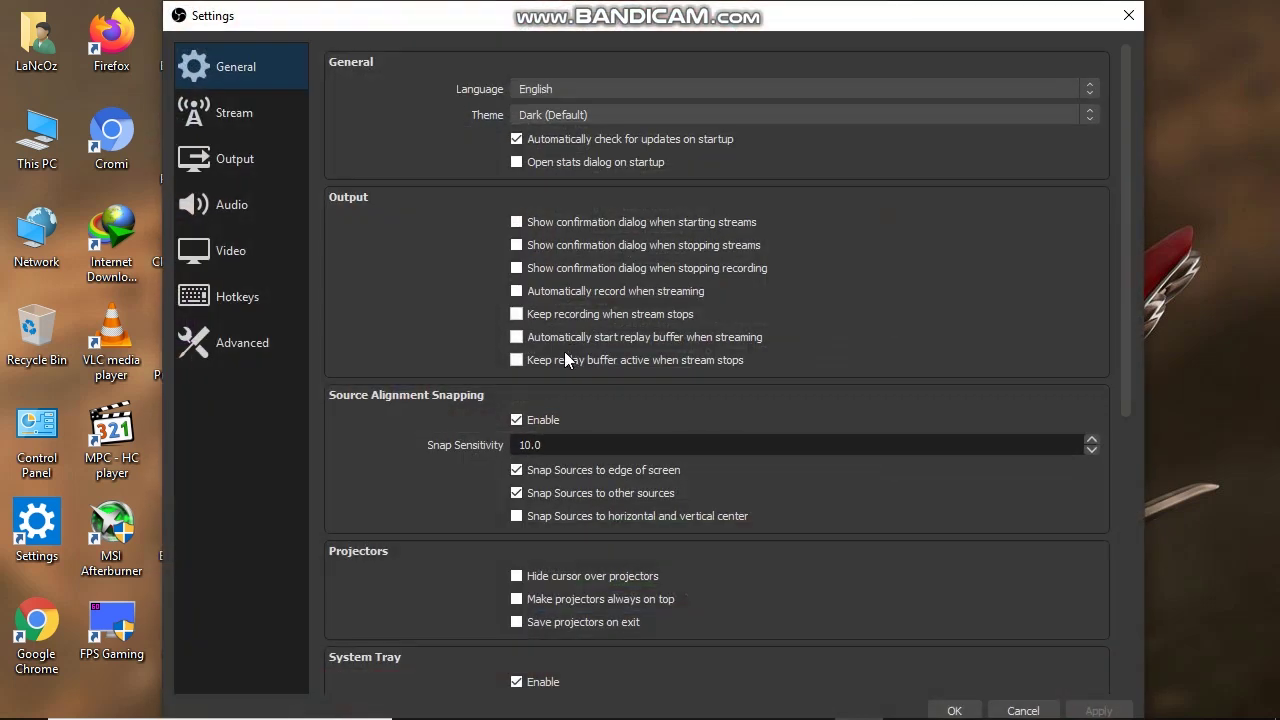
mouse_move(585, 5)
mouse_down()
mouse_move(594, 83)
mouse_move(600, 25)
mouse_up()
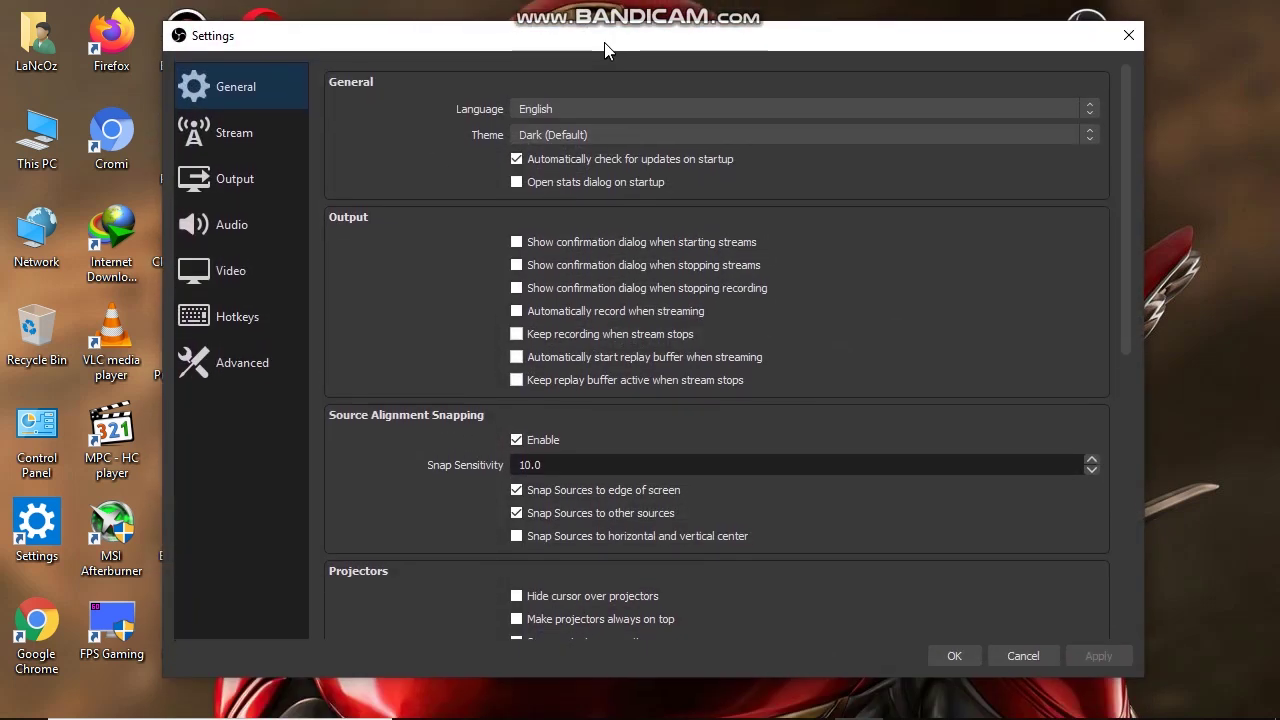
click(258, 140)
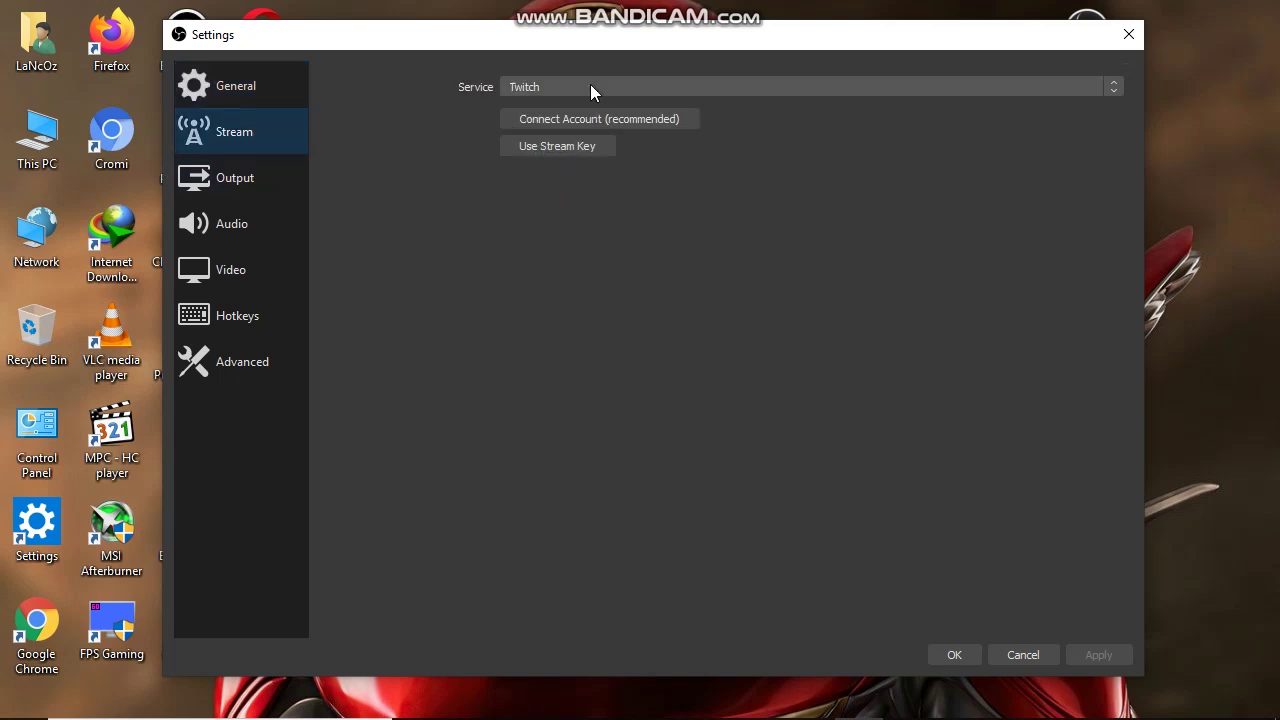
click(243, 179)
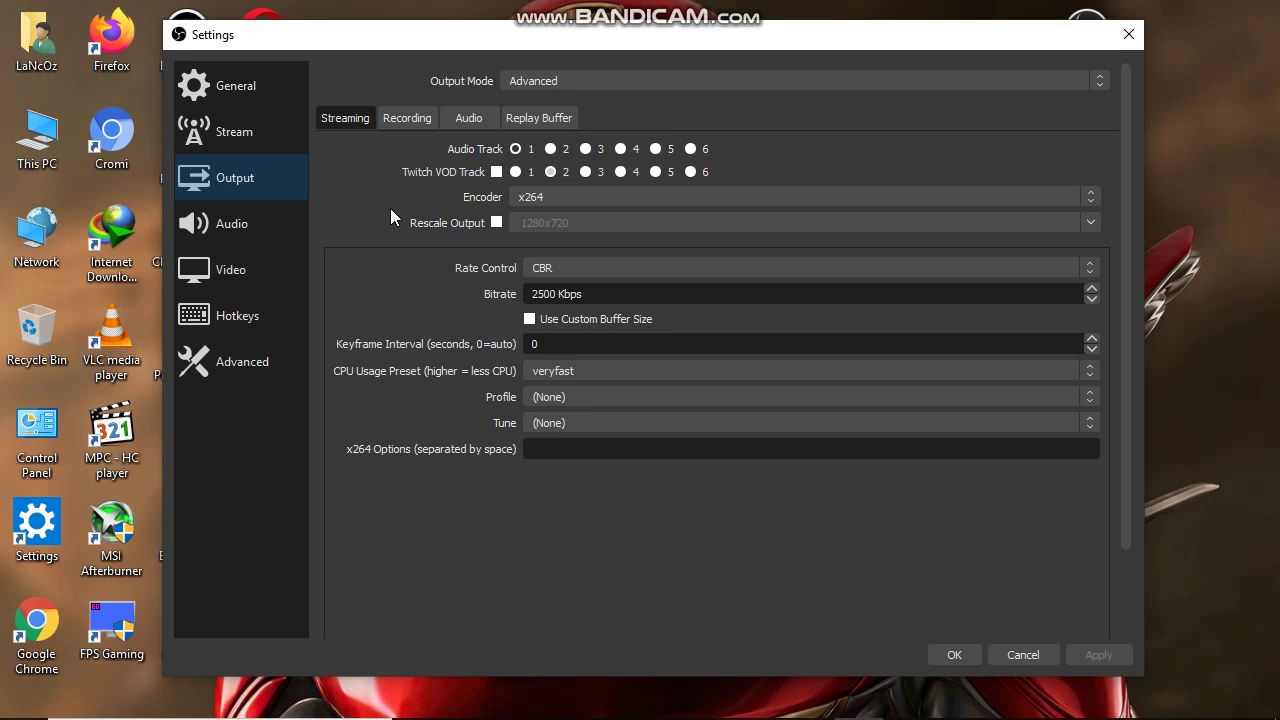
click(406, 117)
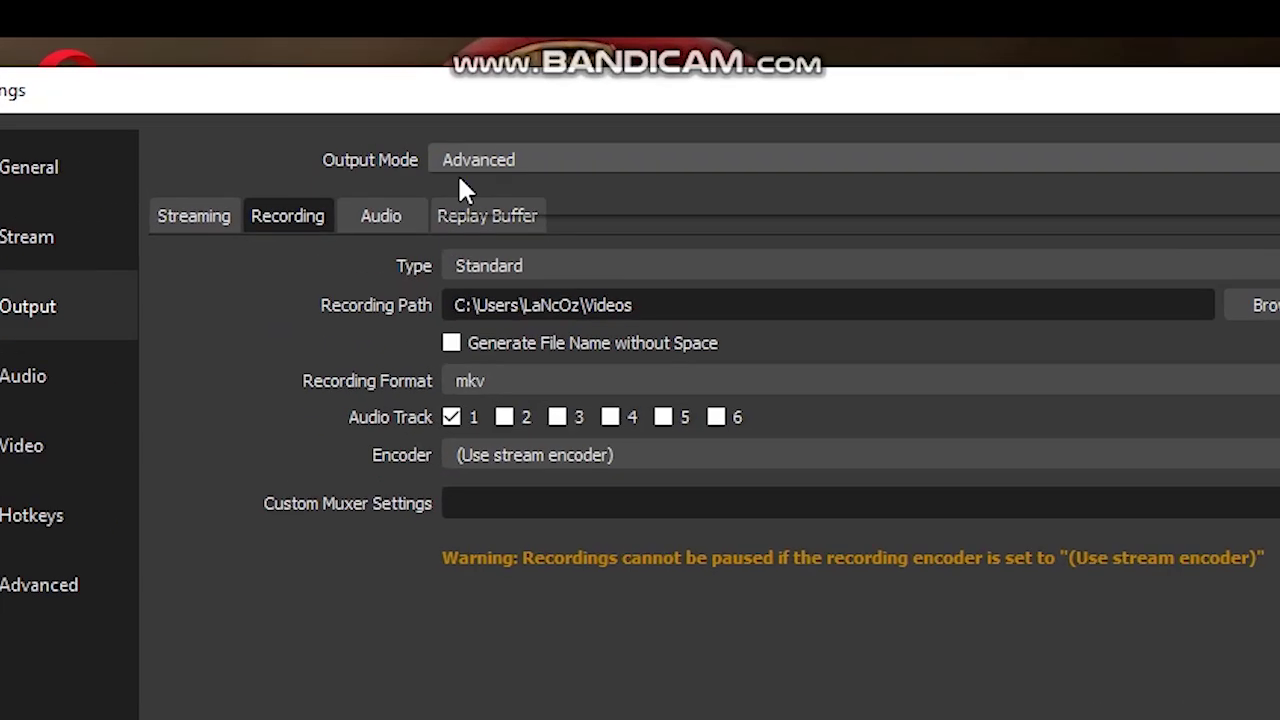
- Switch the output mode to Simple and back to Advanced
click(510, 82)
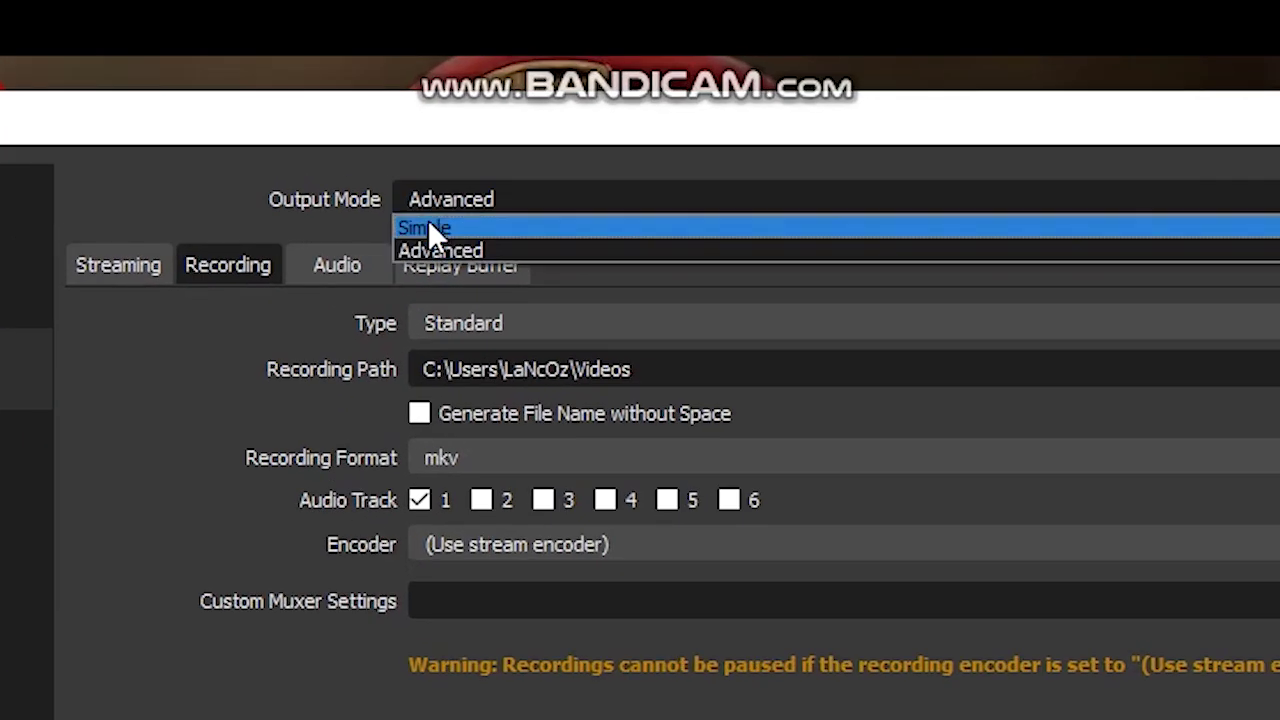
click(521, 96)
click(471, 200)
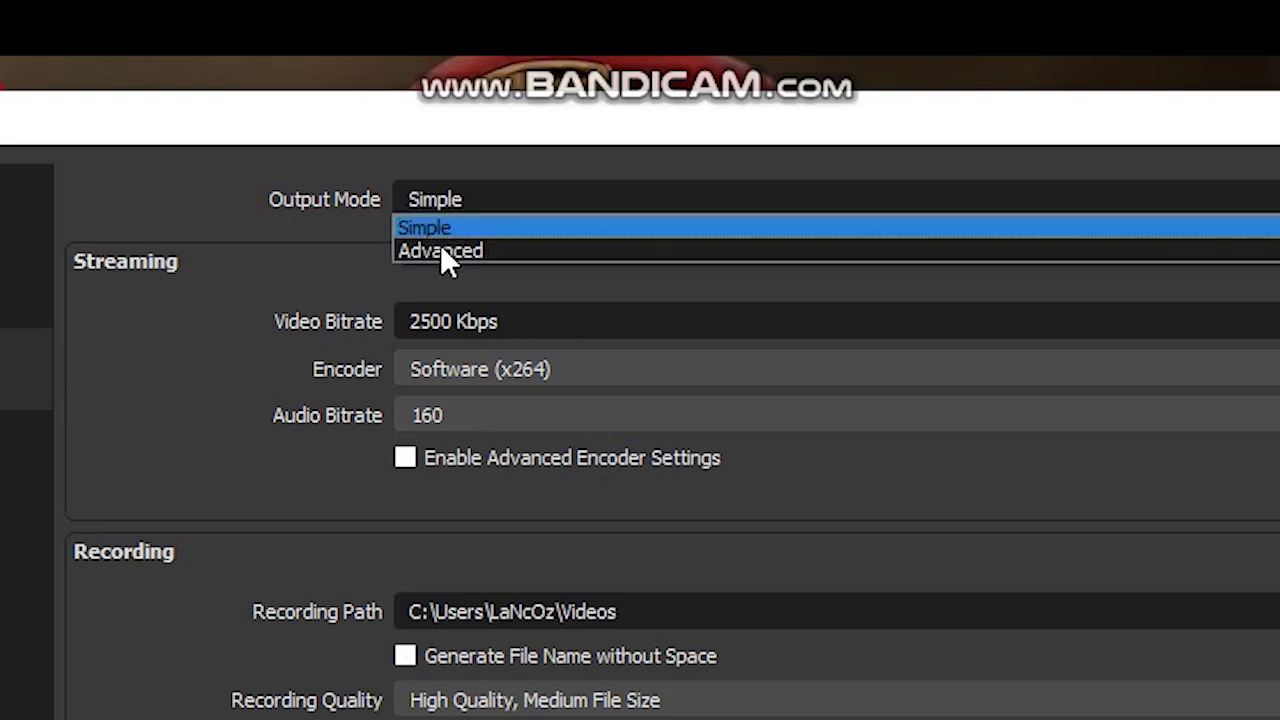
click(456, 251)
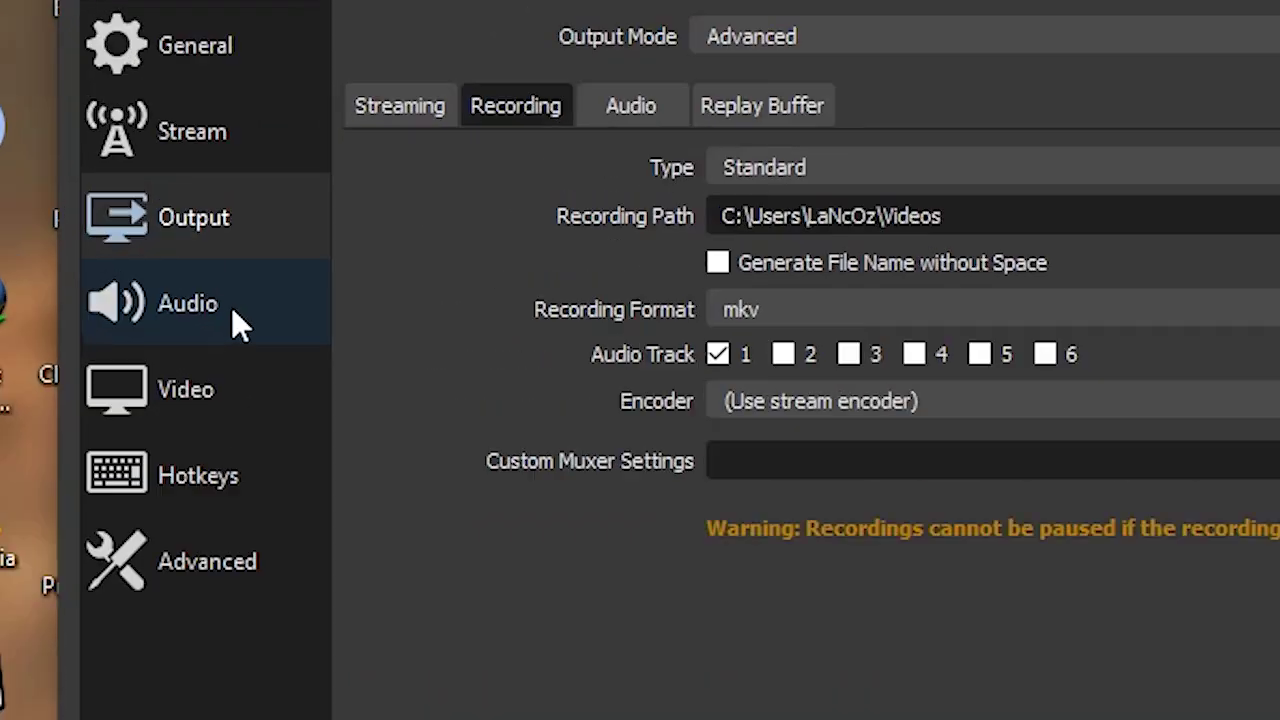
- Examine the devices offered for Desktop Audio and Mic/Auxiliary Audio in the audio settings, leaving both on Default
click(258, 233)
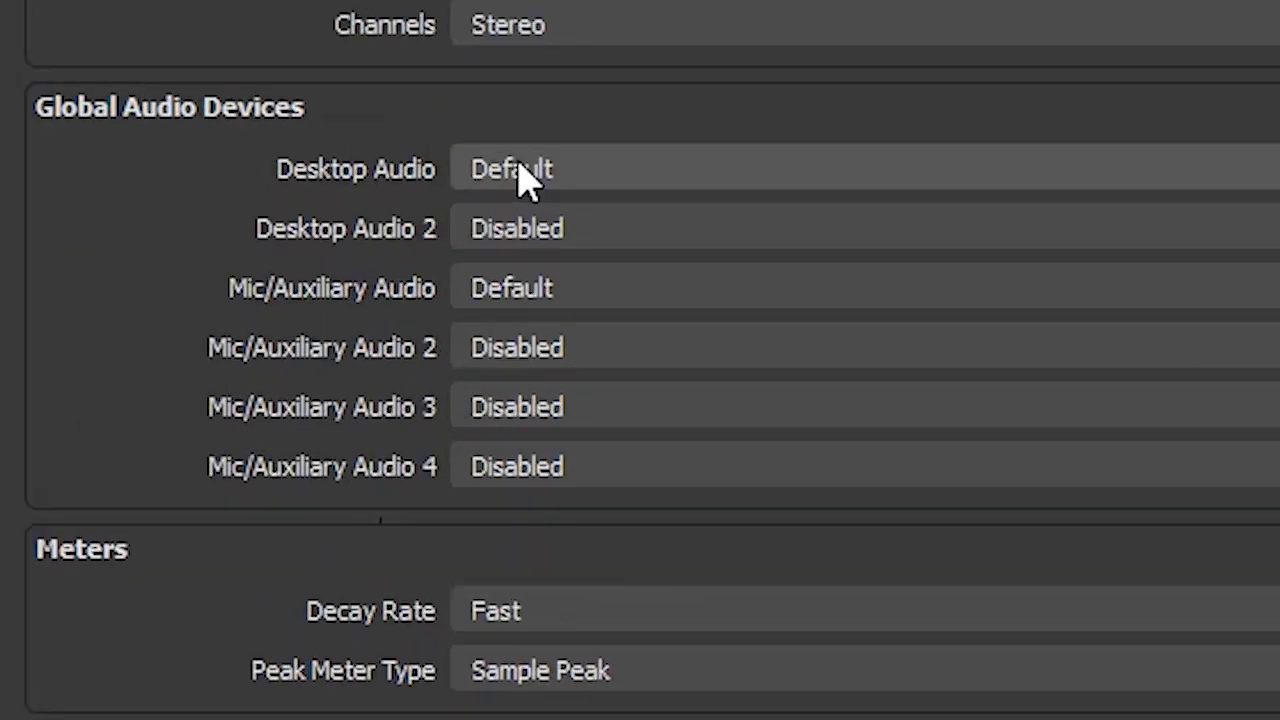
click(575, 195)
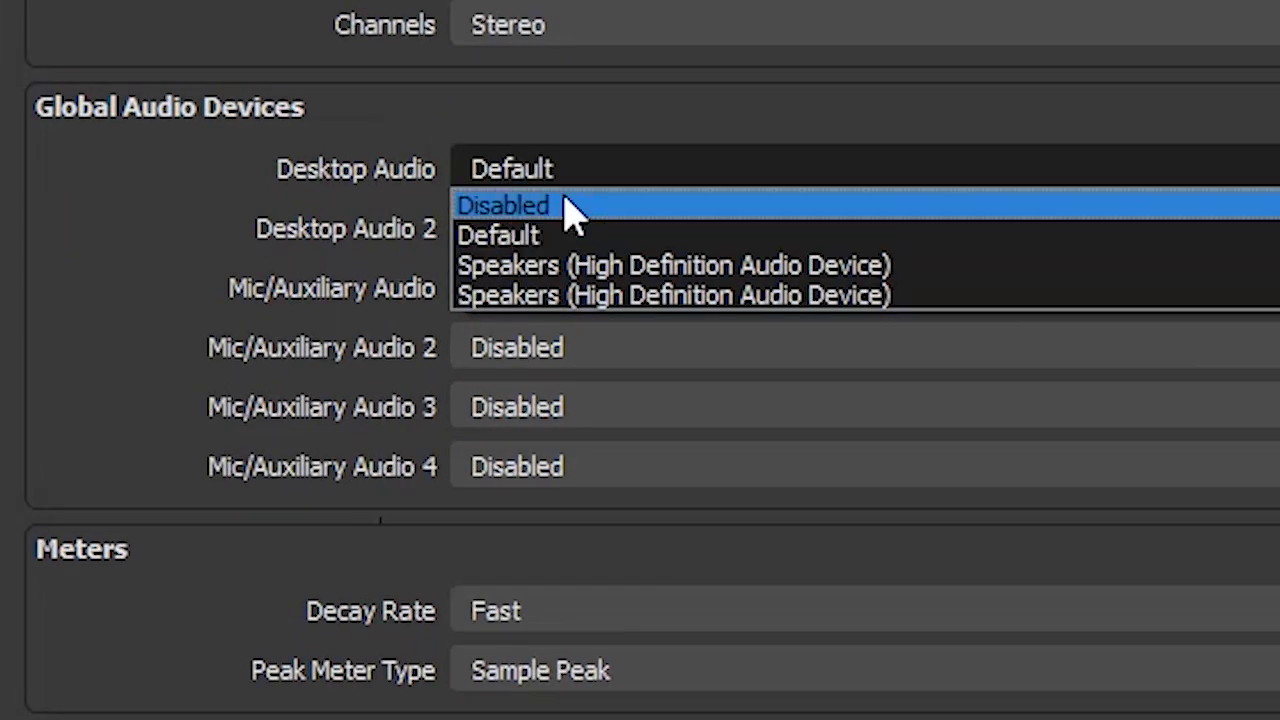
click(522, 169)
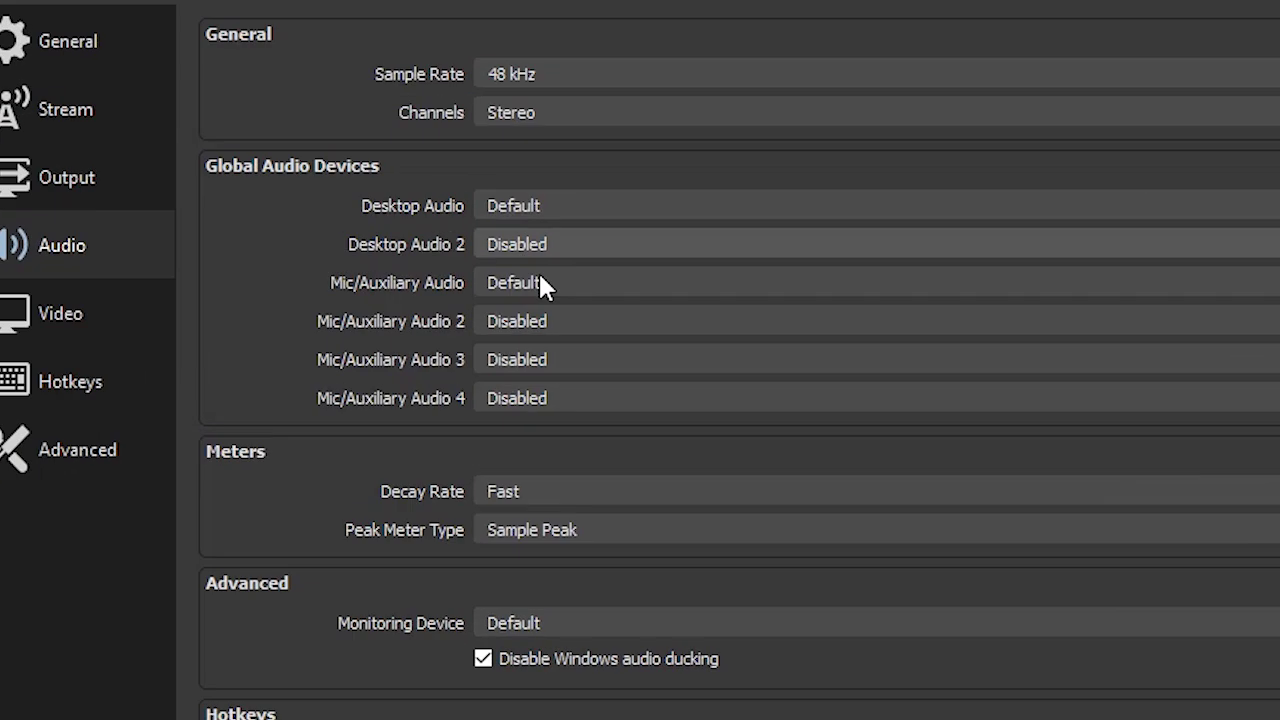
click(498, 338)
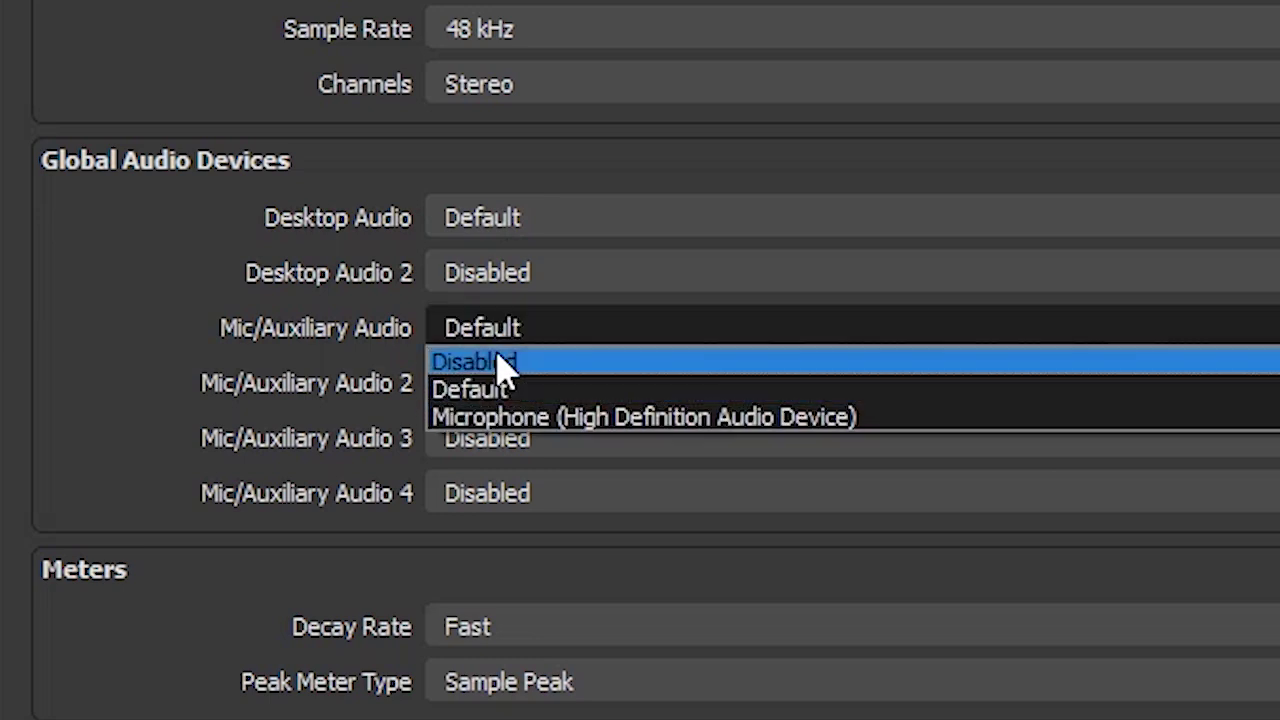
click(512, 327)
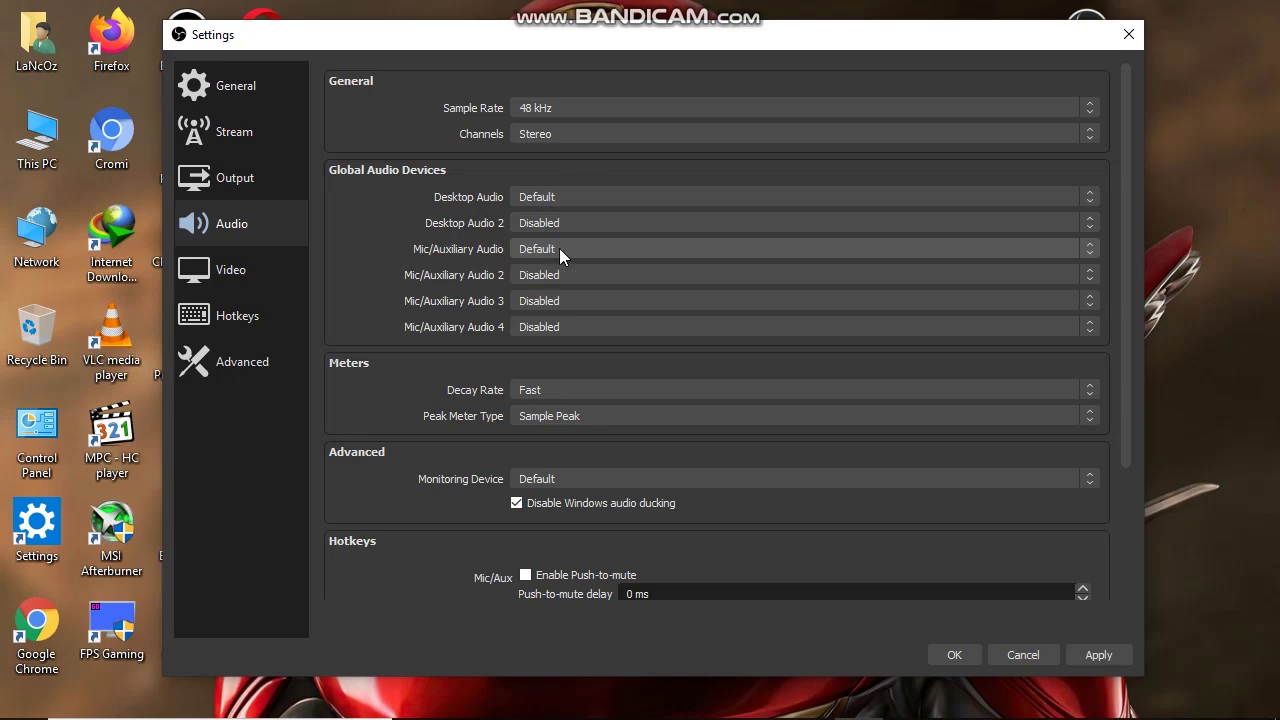
click(559, 248)
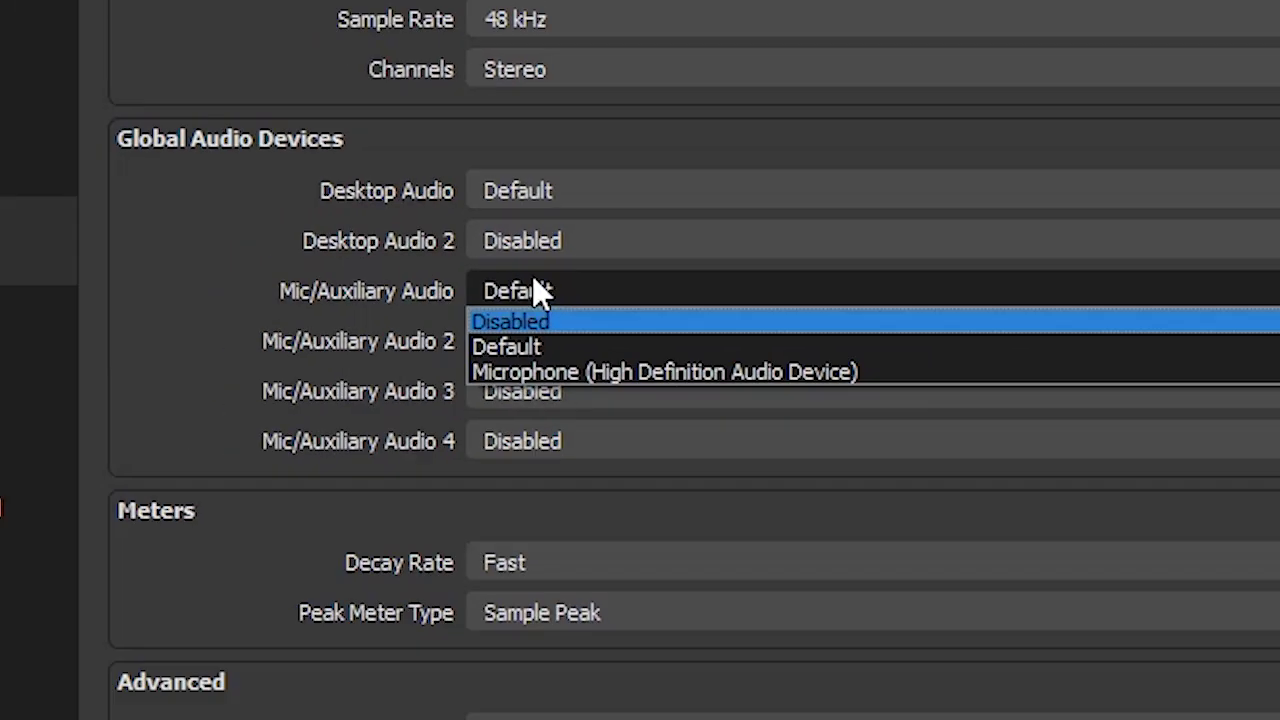
click(527, 312)
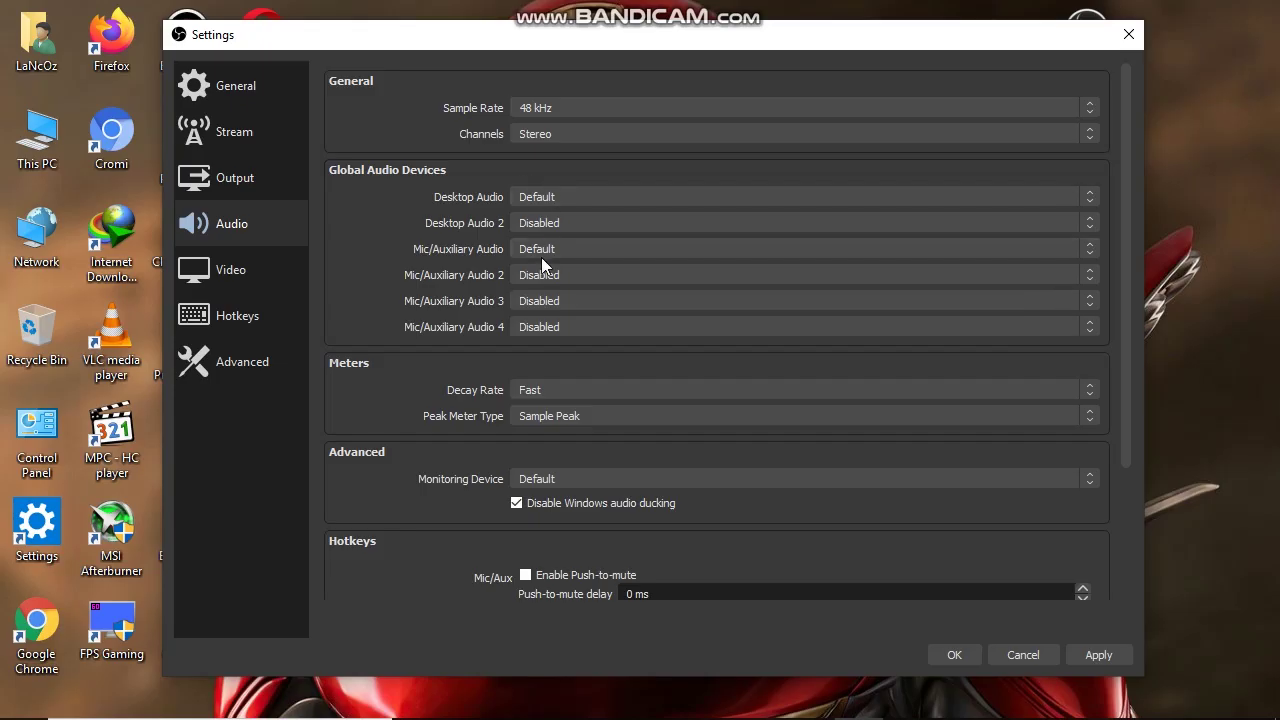
- Set both the base (canvas) and output (scaled) resolutions to 1280x720 in the video settings
click(232, 270)
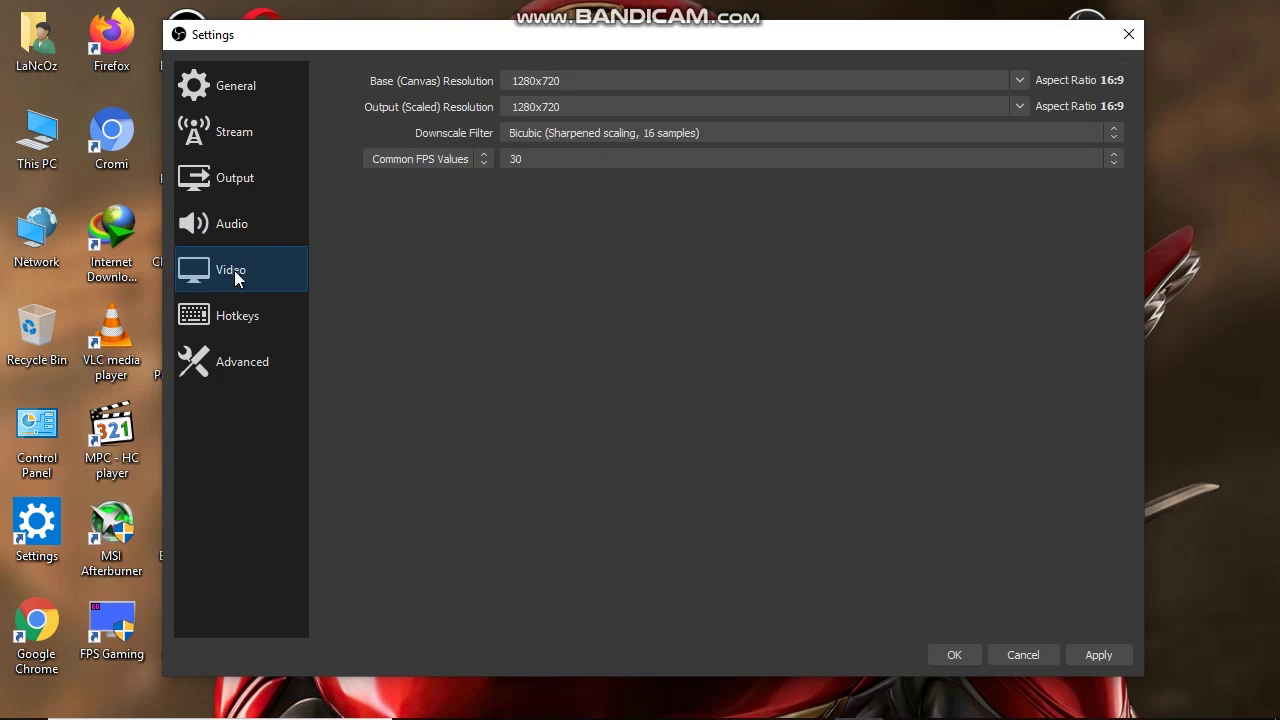
click(1017, 82)
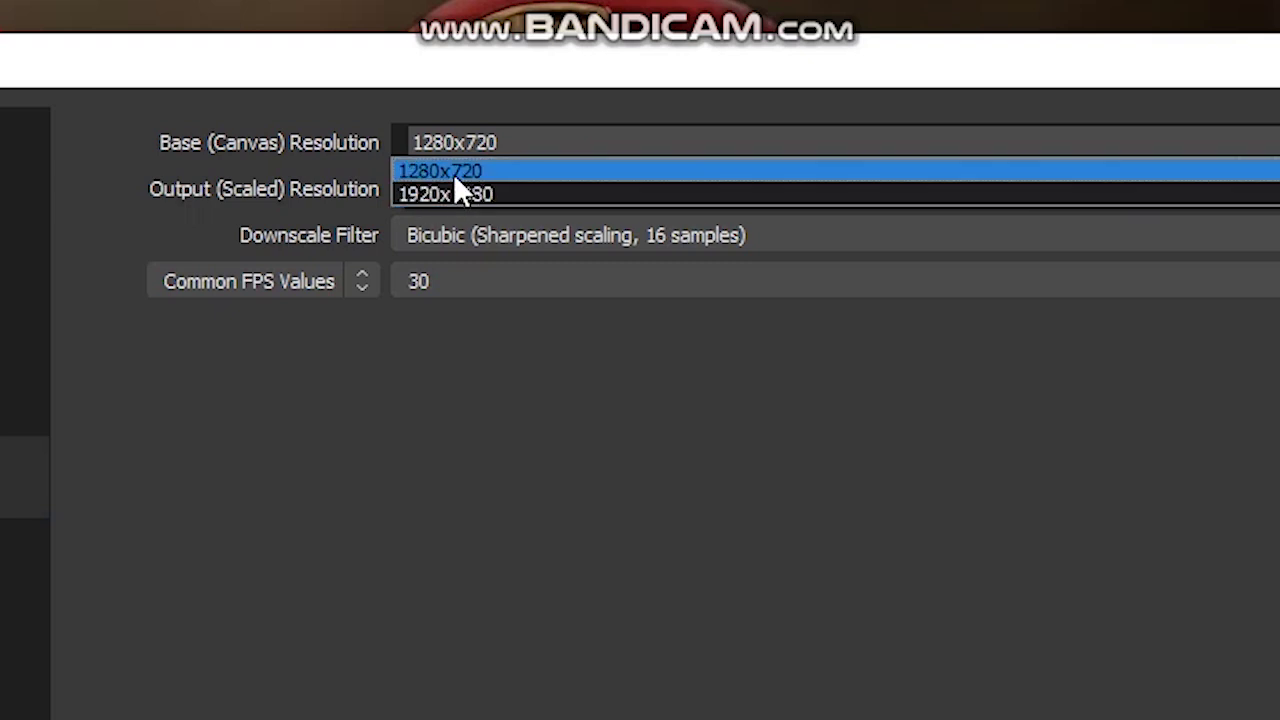
click(470, 172)
click(1019, 106)
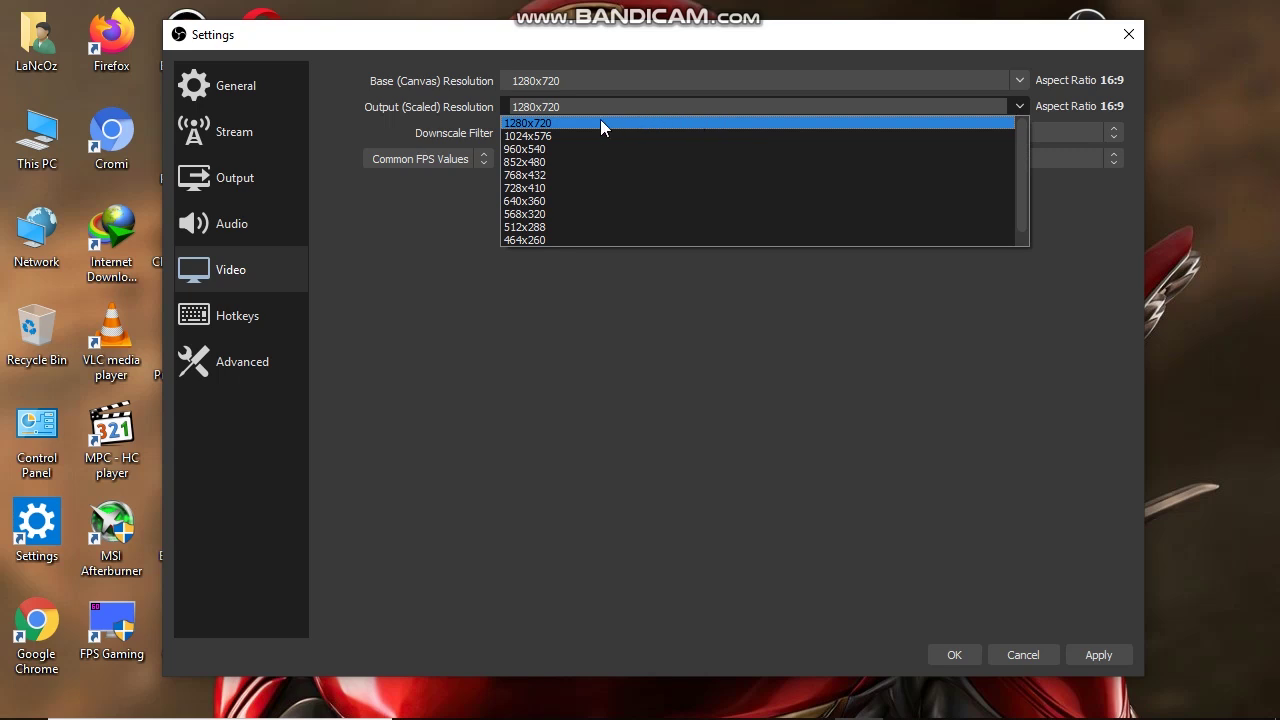
click(511, 122)
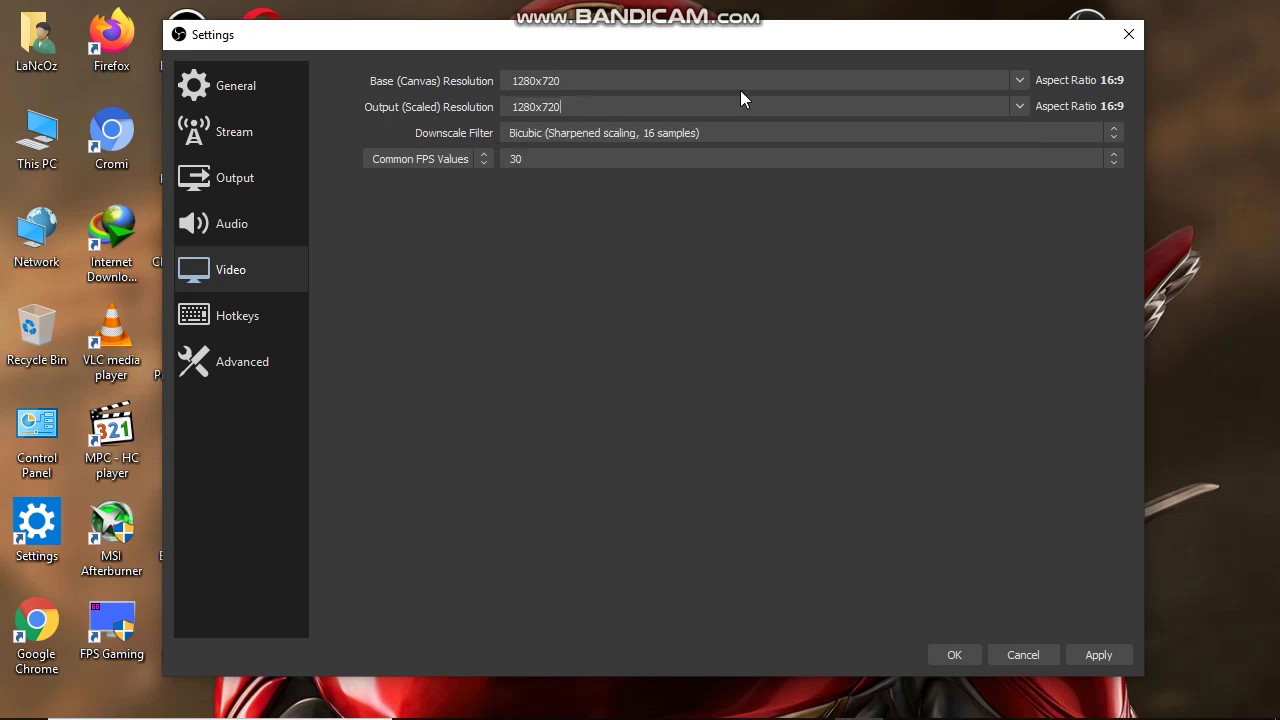
- Check the canvas resolution choices, and try 852x480 as the output resolution before returning it to 1280x720
click(1020, 82)
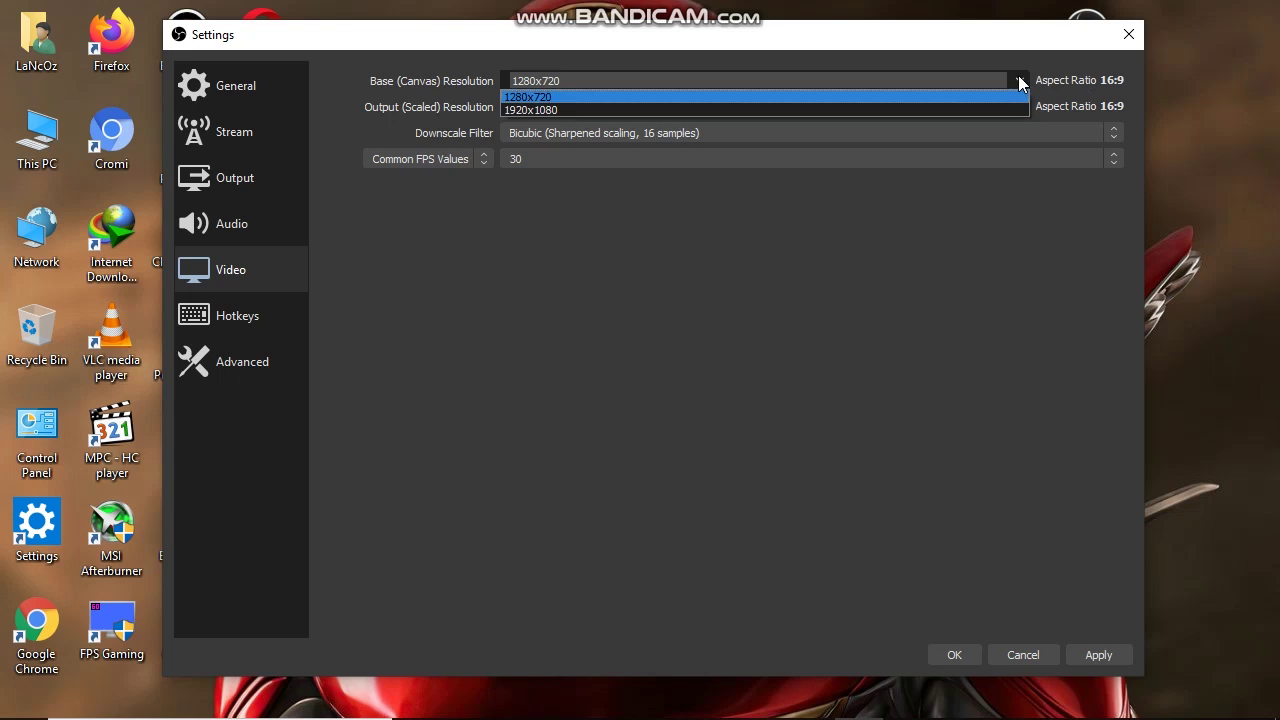
click(1020, 82)
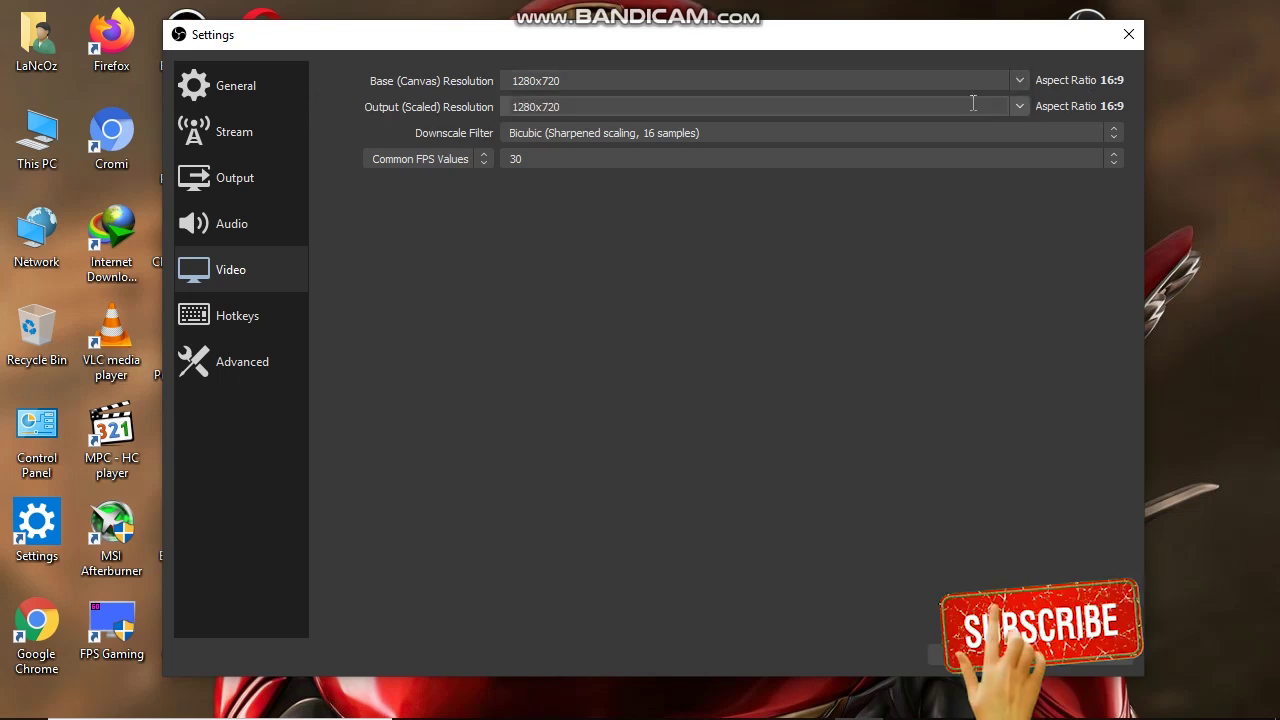
click(1019, 106)
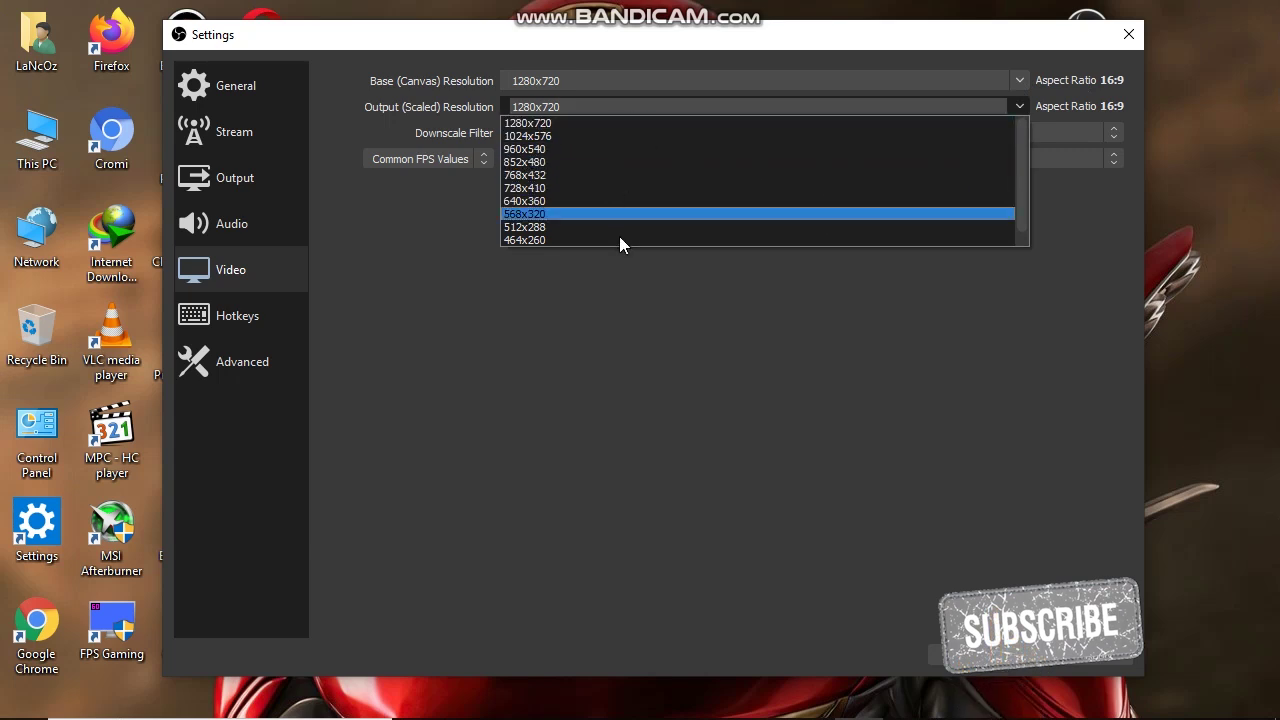
click(551, 160)
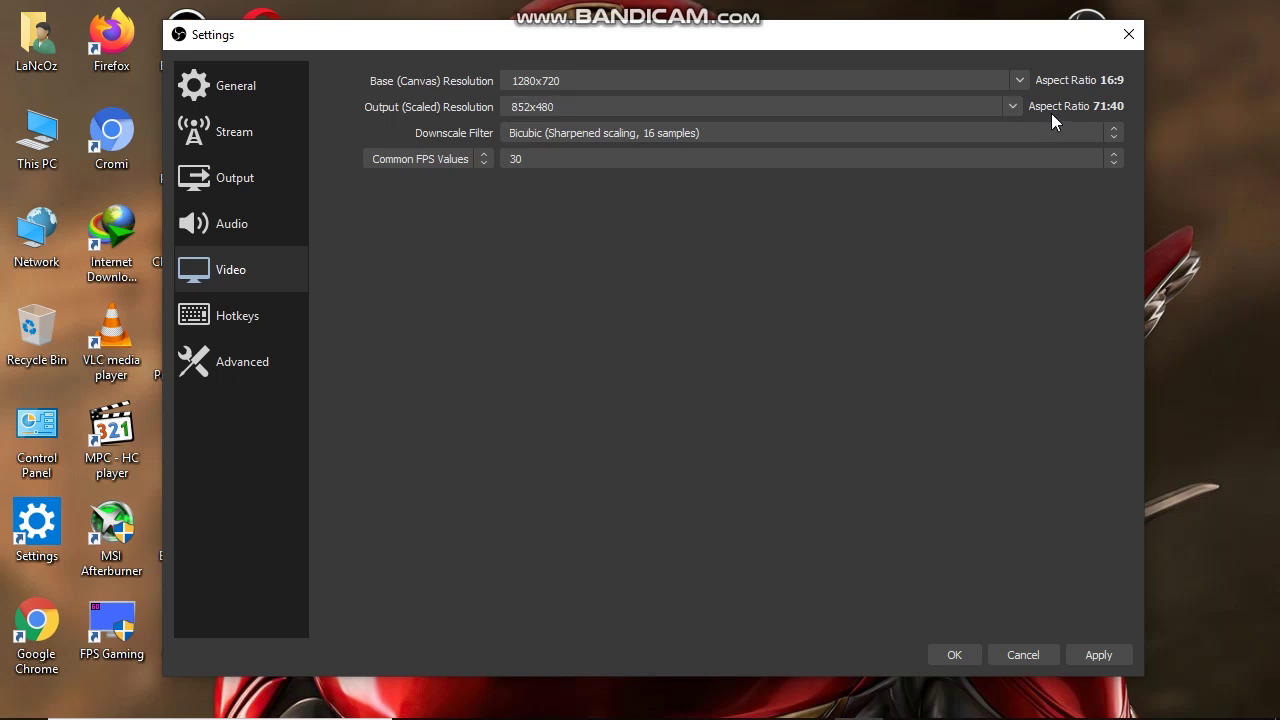
click(1012, 106)
click(607, 122)
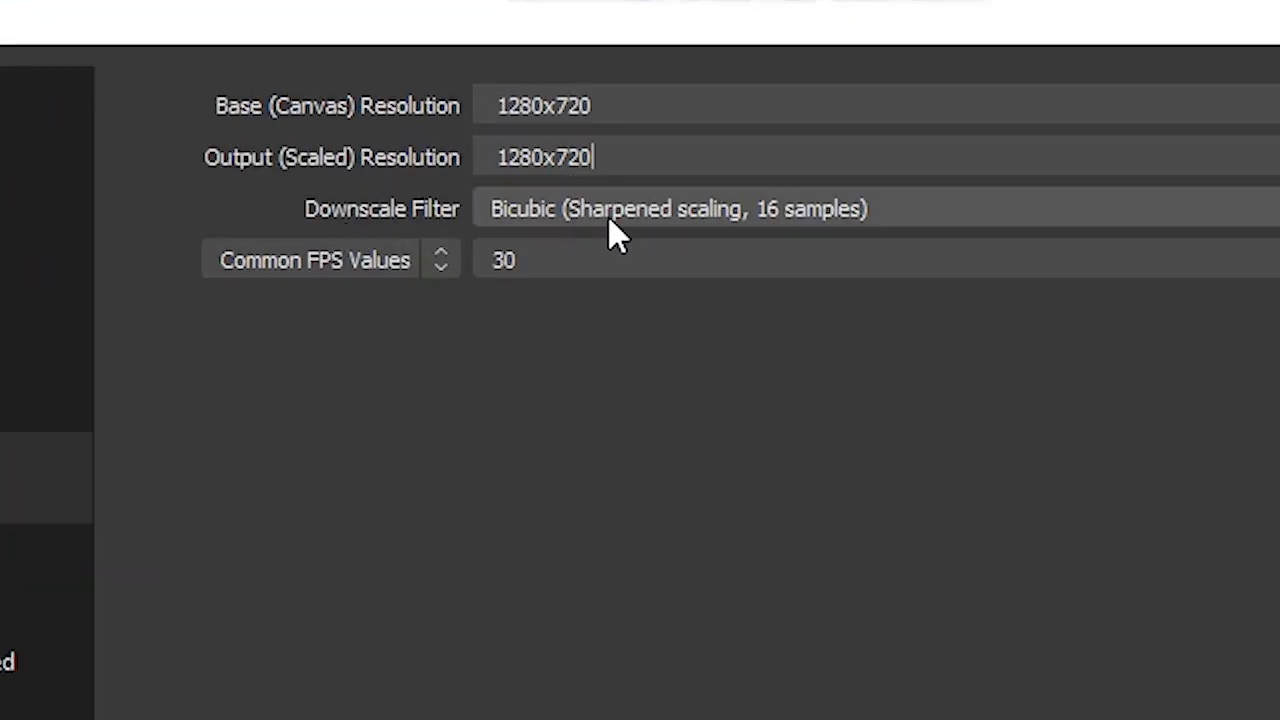
- Try the Bilinear downscale filter and switch back to Bicubic (Sharpened scaling, 16 samples)
click(614, 212)
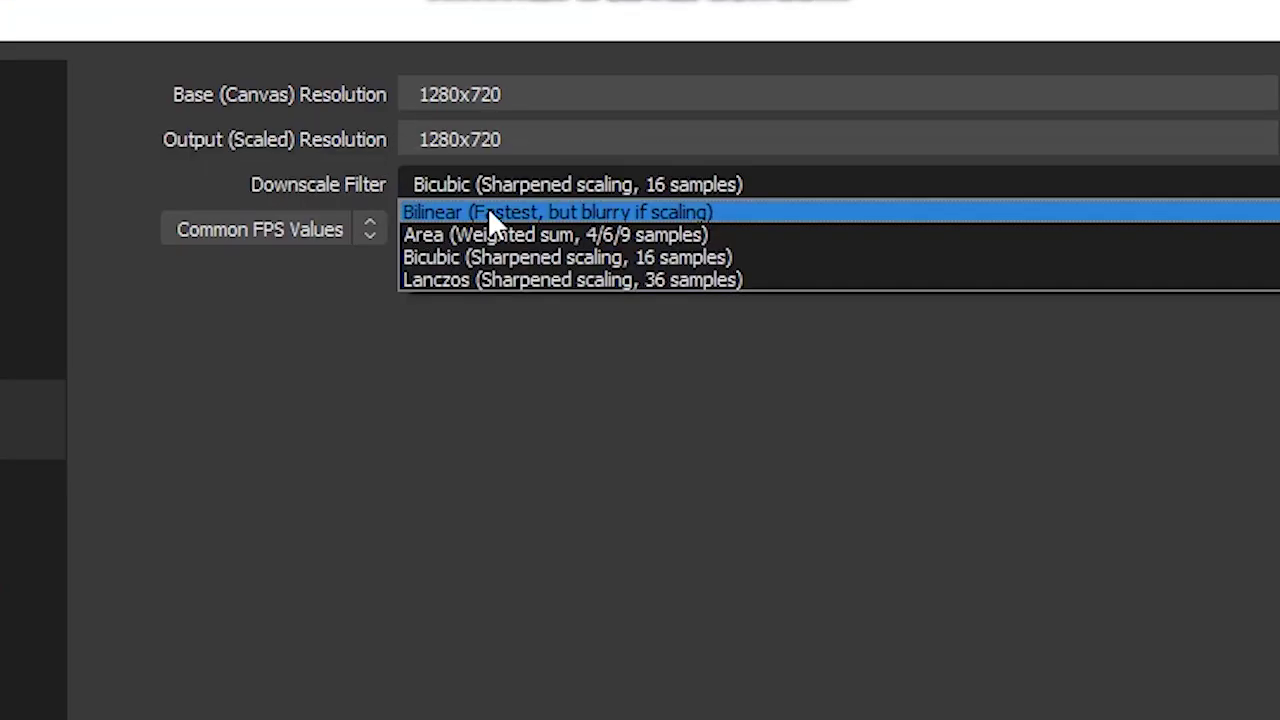
click(537, 212)
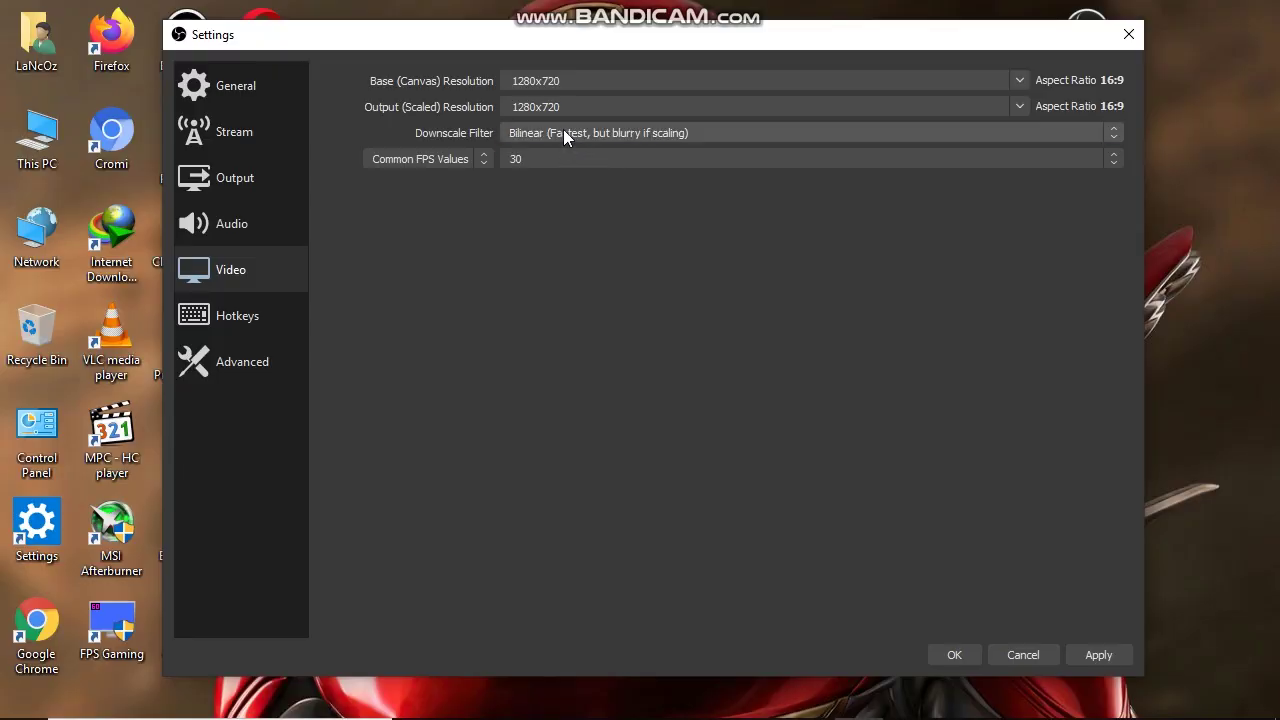
click(563, 129)
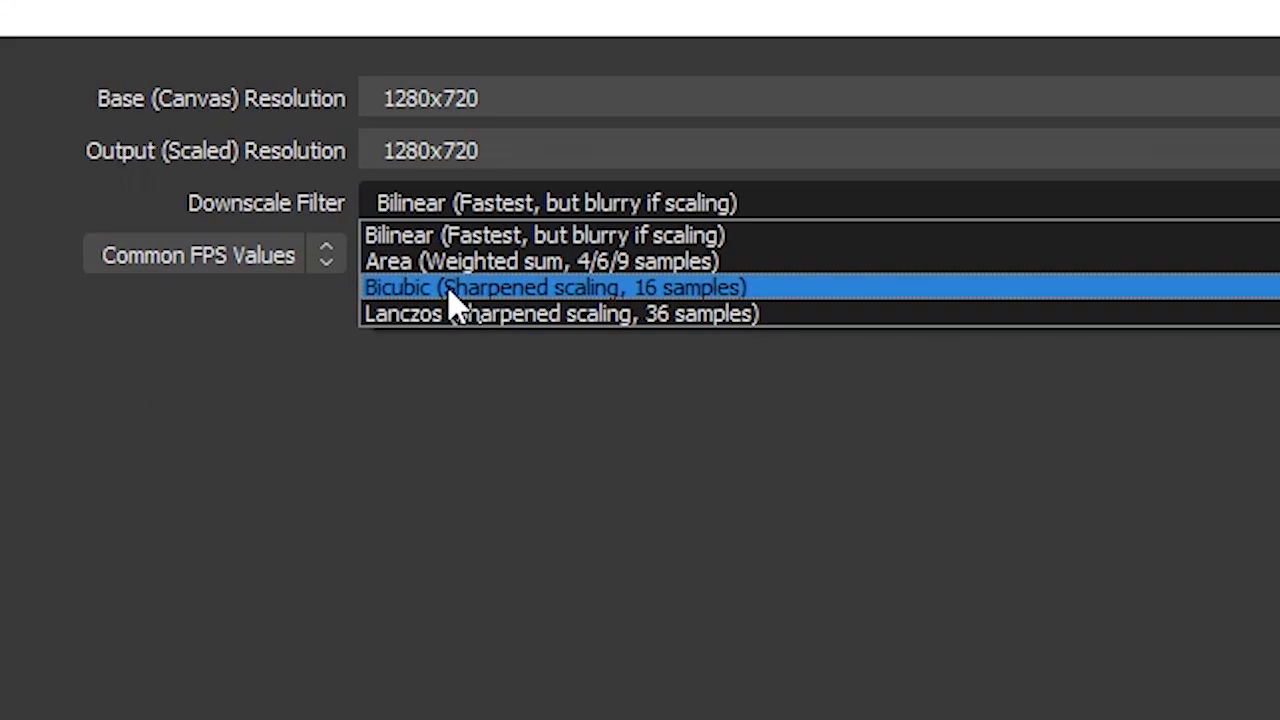
click(594, 289)
- Set the downscale filter to Lanczos (Sharpened scaling, 36 samples) and the common FPS value to 30
click(543, 205)
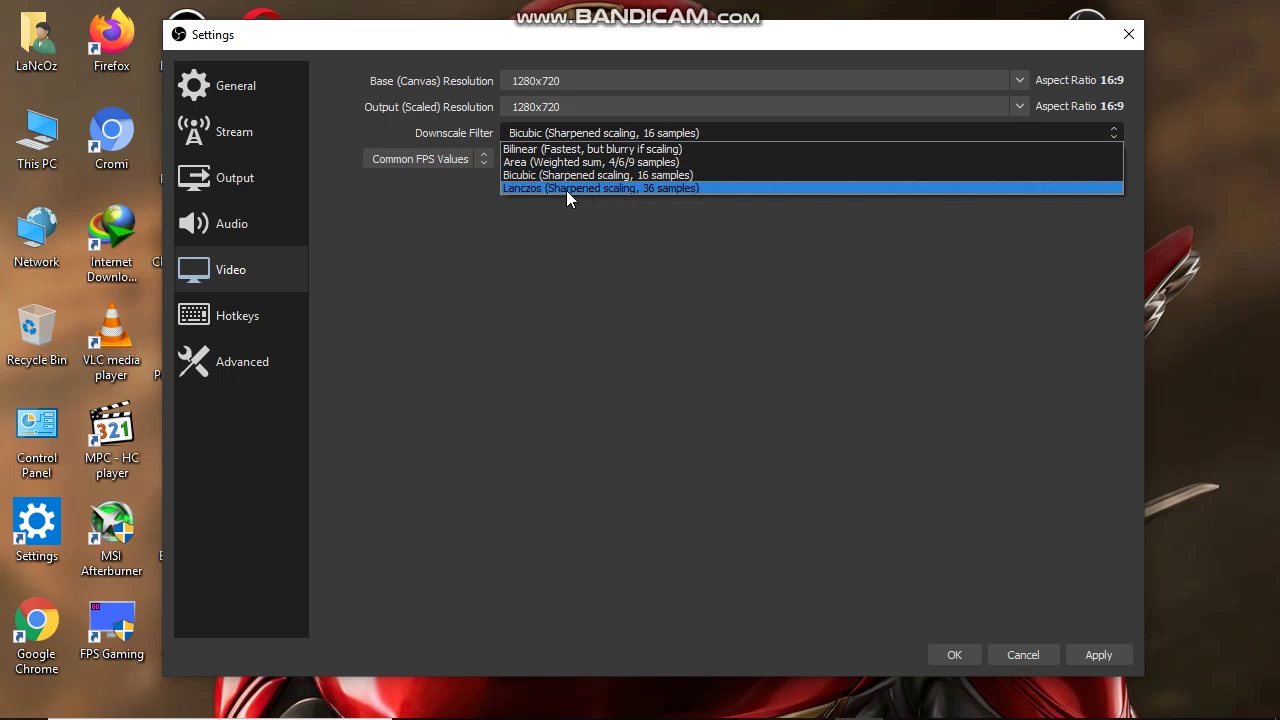
click(610, 188)
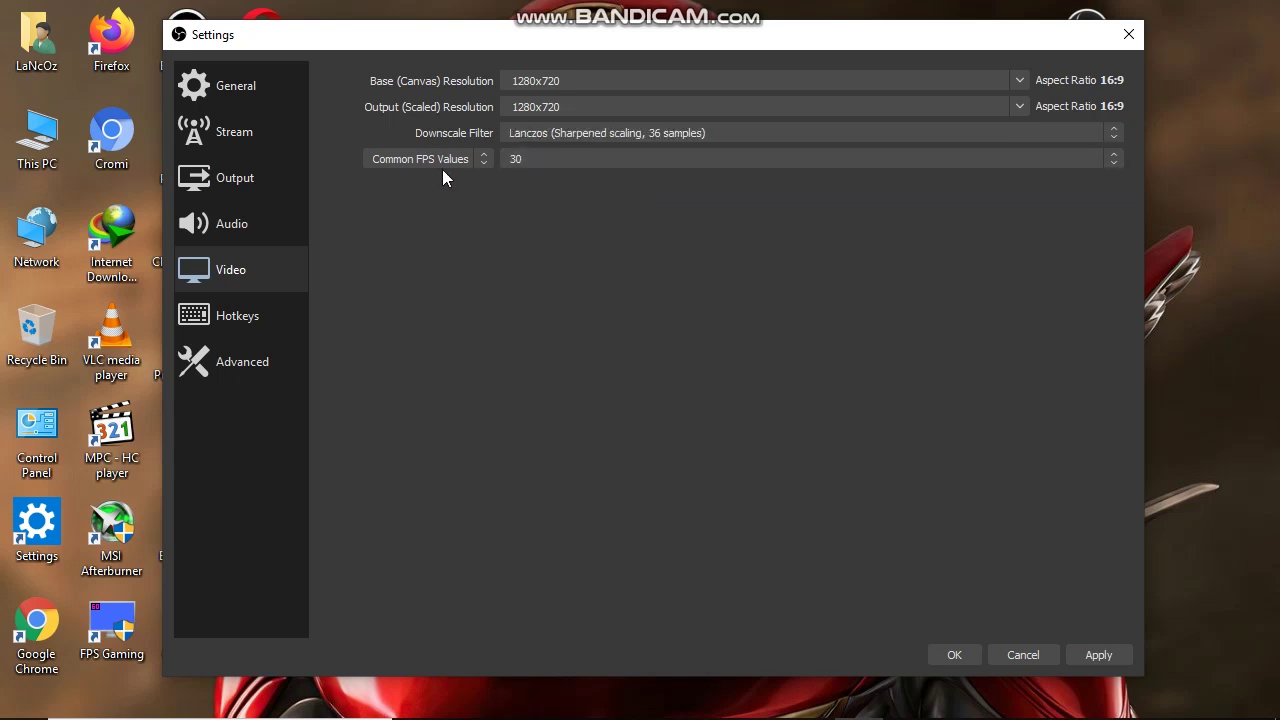
click(556, 160)
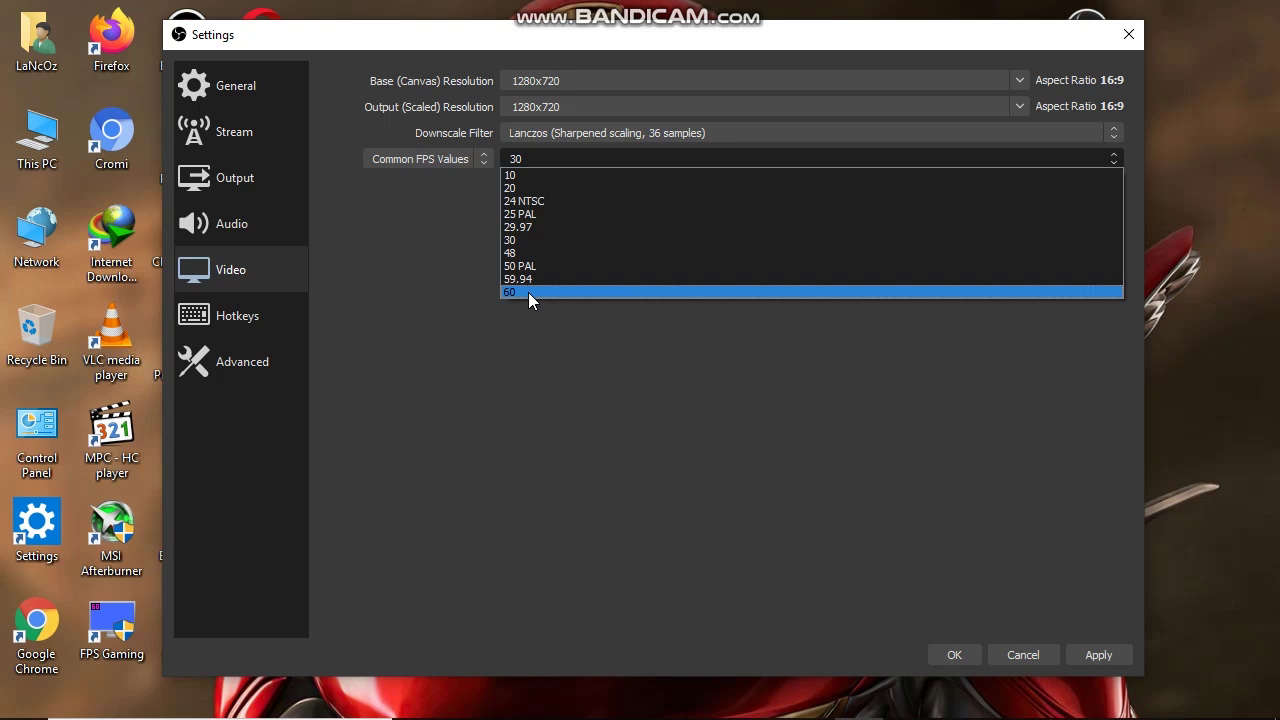
click(521, 240)
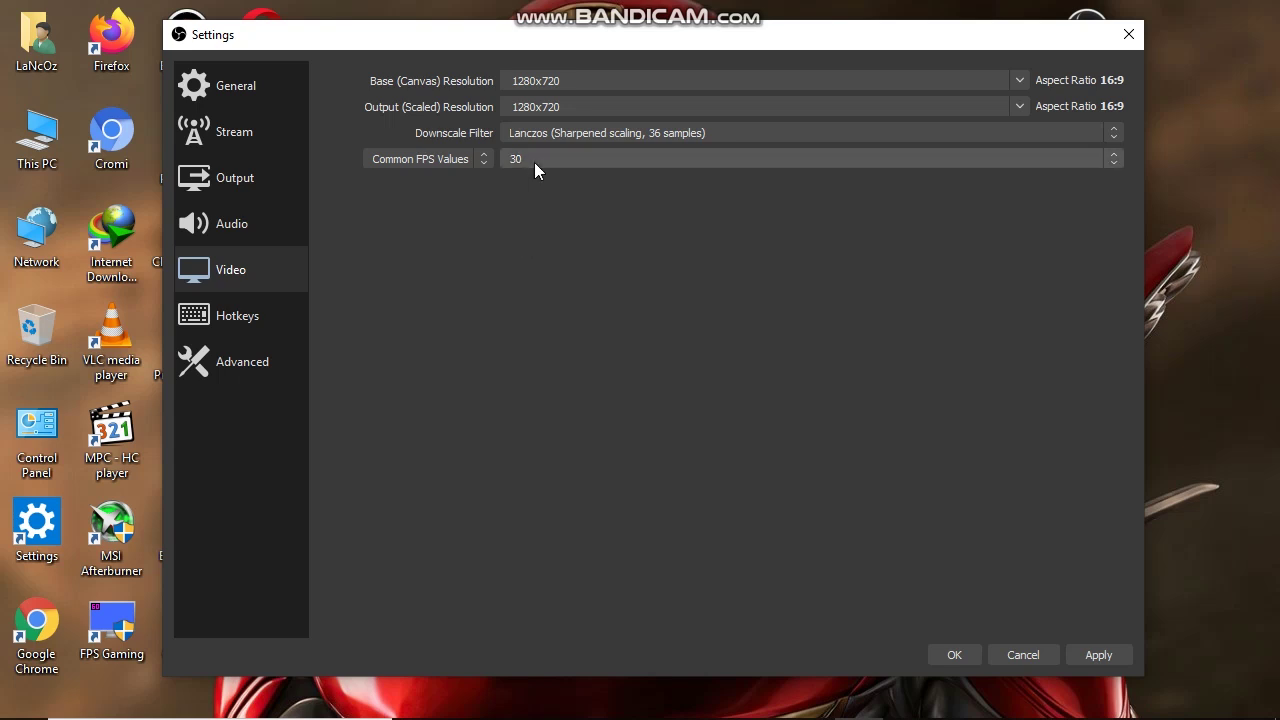
click(534, 162)
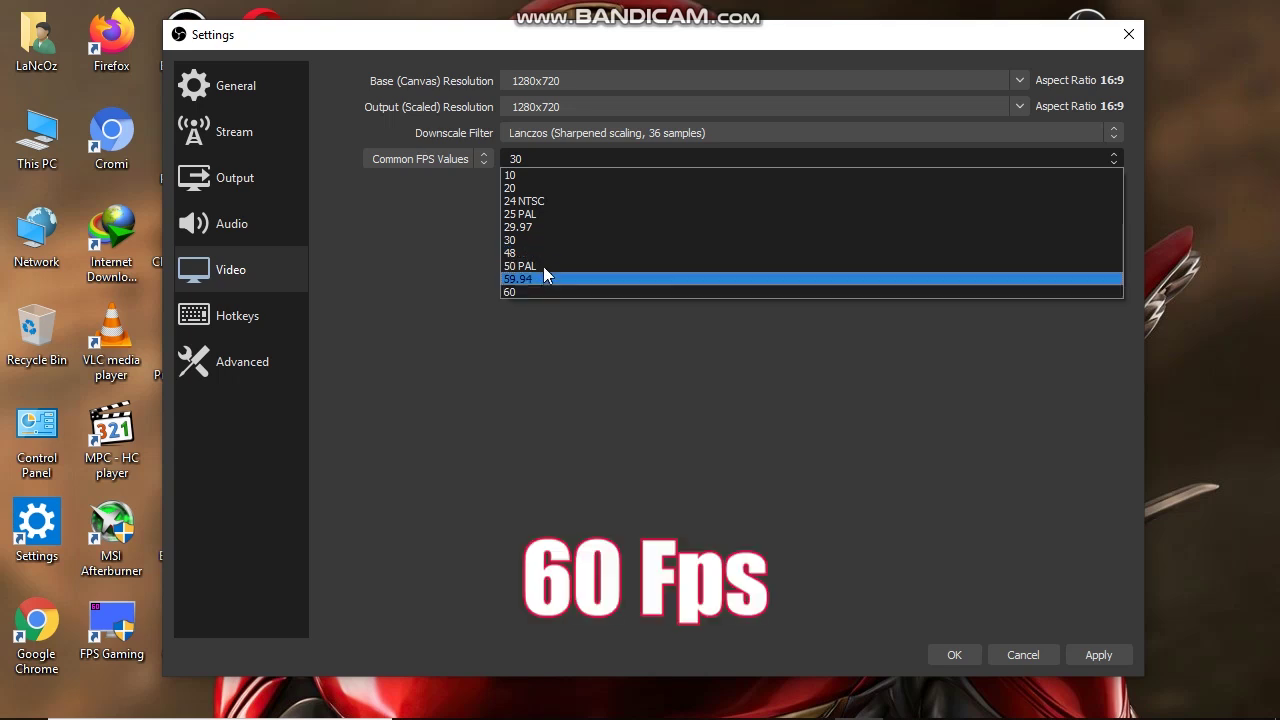
click(545, 241)
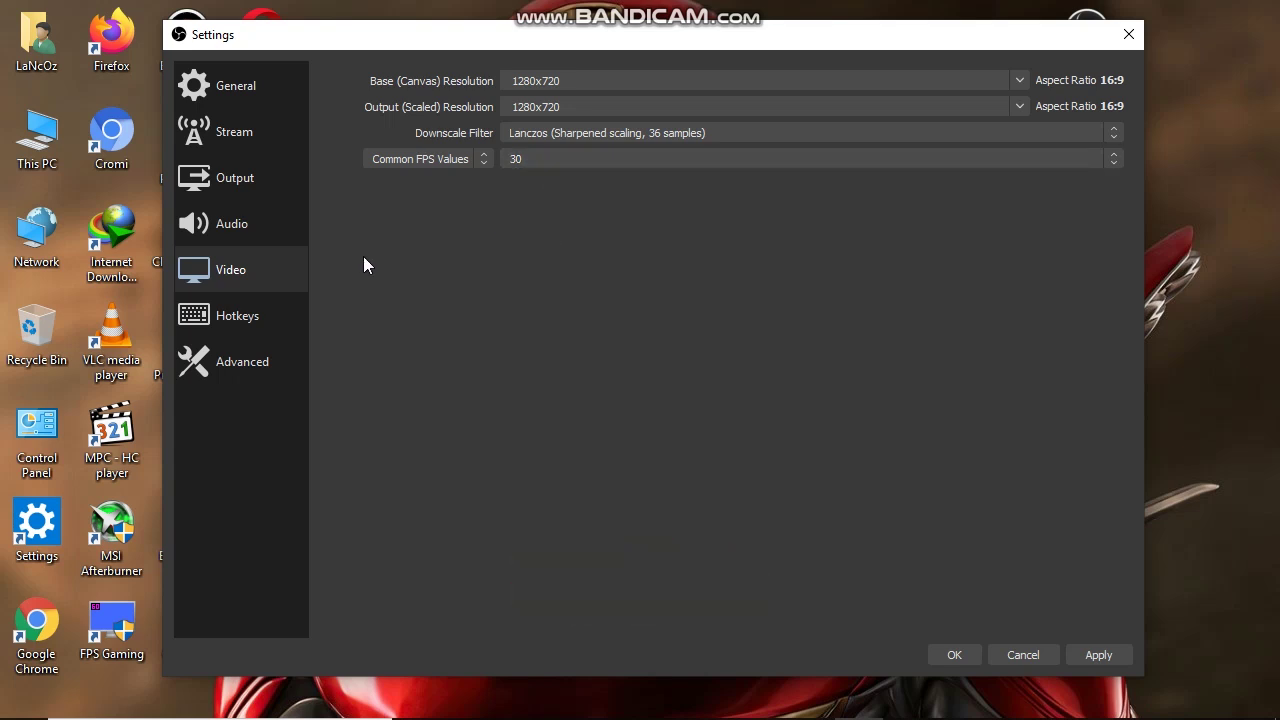
- Review the hotkeys for starting, stopping, pausing and unpausing recording, and look through the remaining hotkey list
click(240, 316)
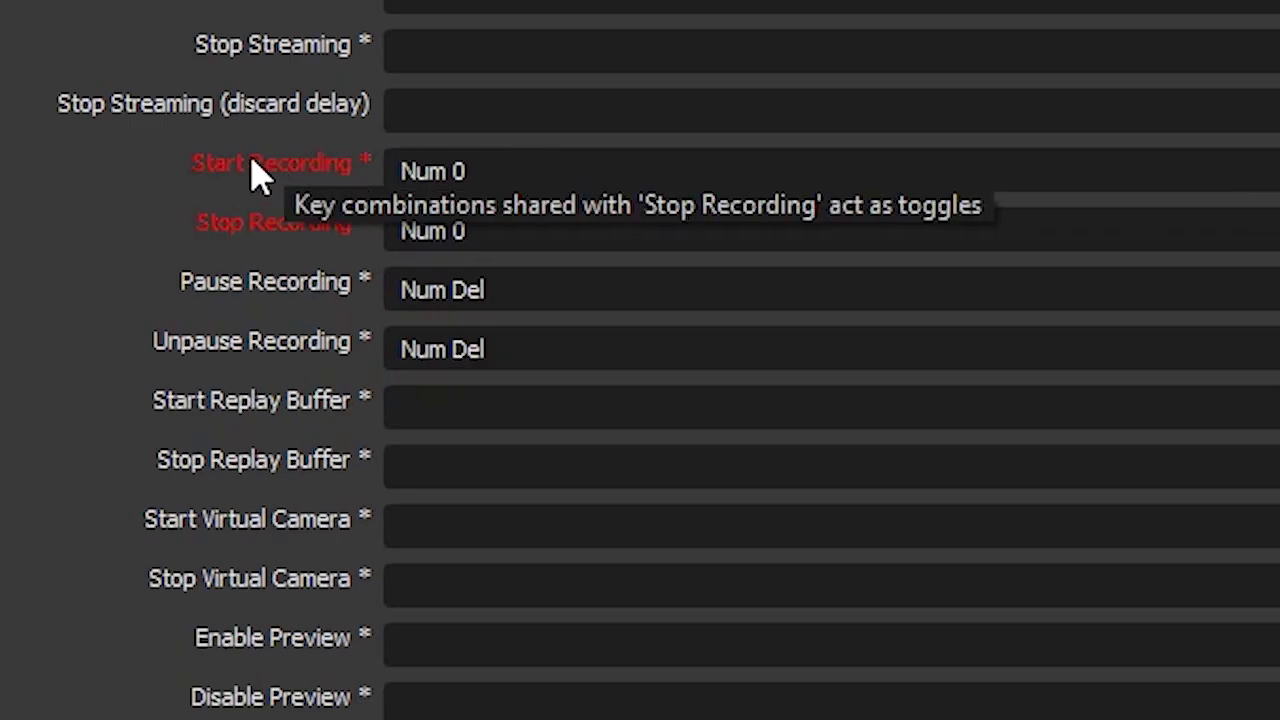
click(497, 175)
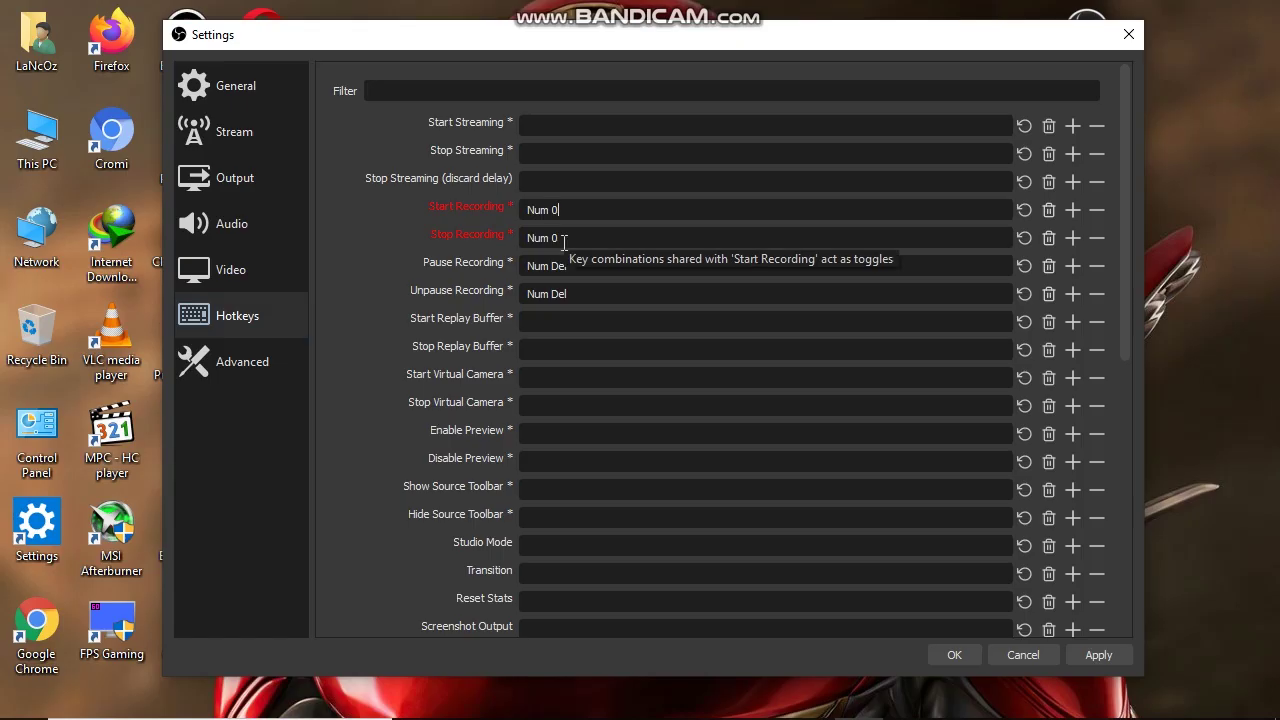
click(564, 241)
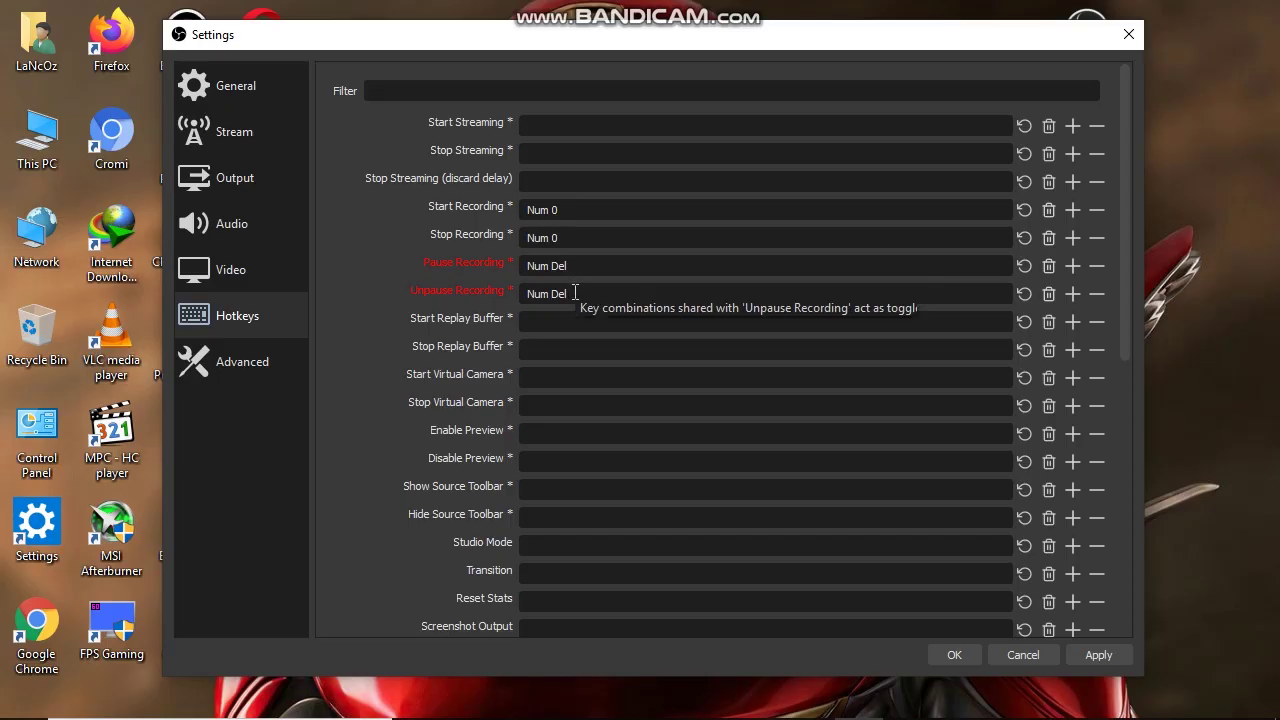
scroll(803, 266, down, 1)
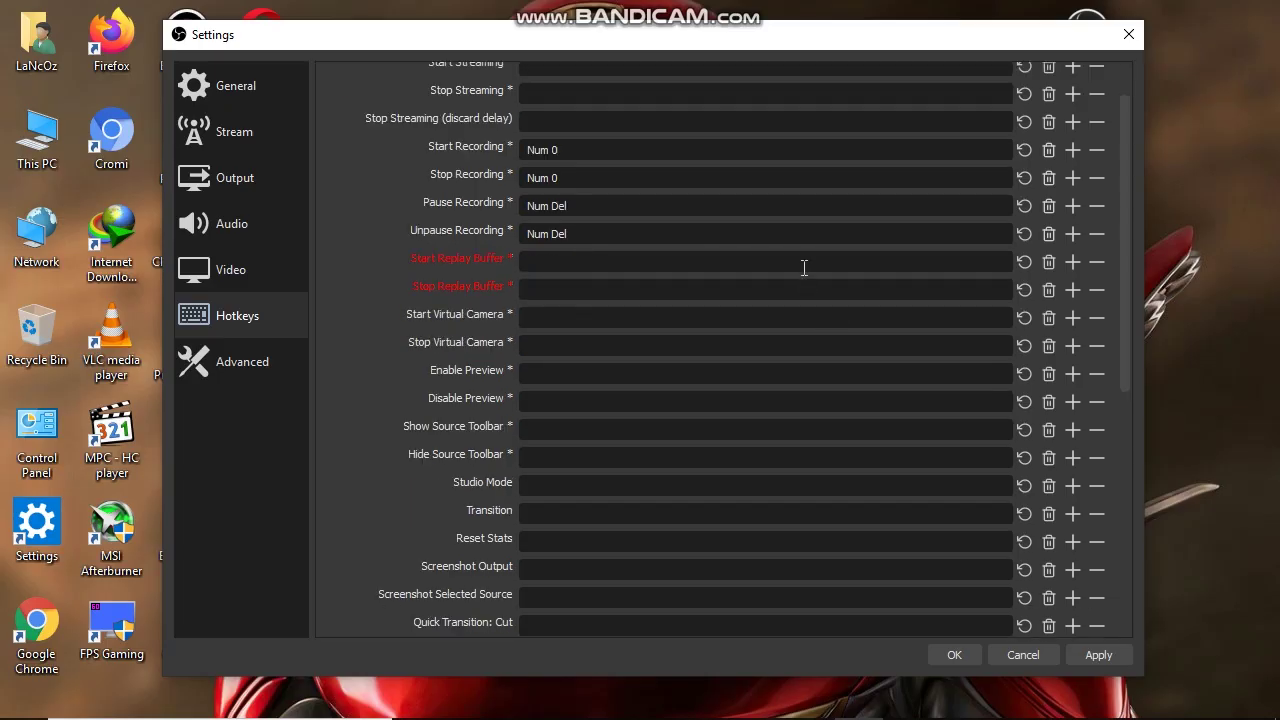
scroll(869, 234, down, 5)
scroll(869, 234, down, 2)
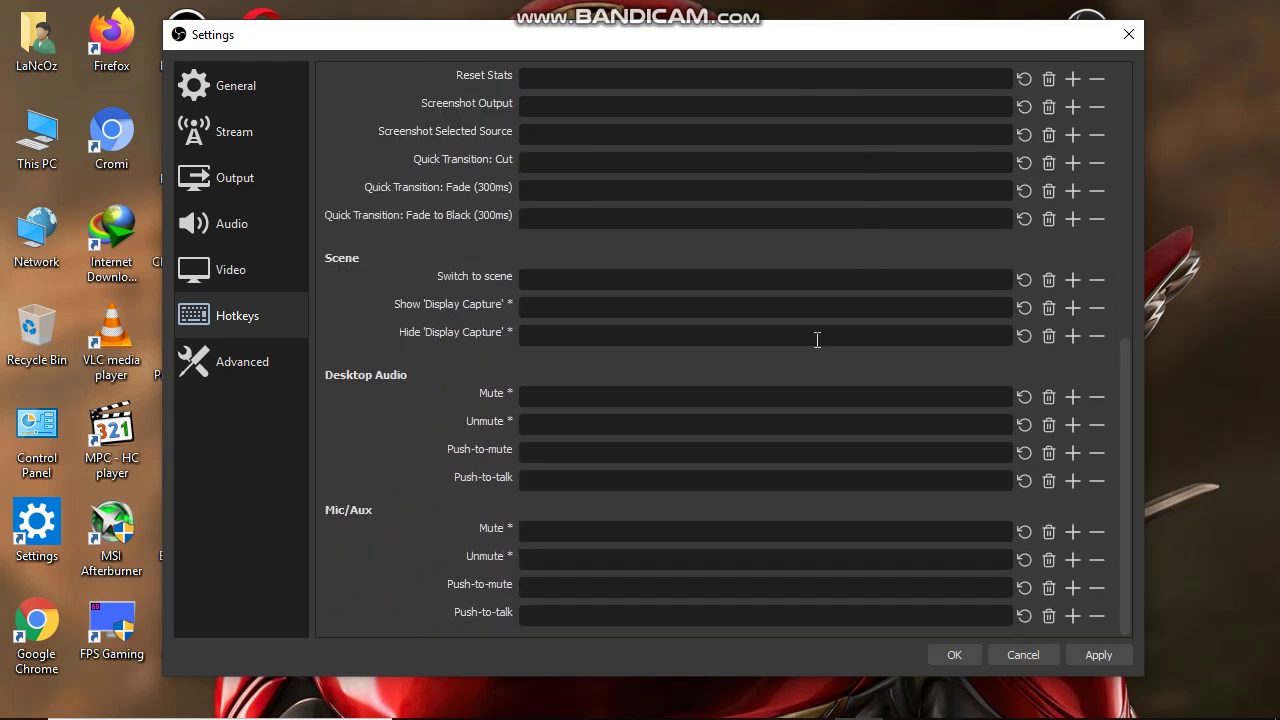
scroll(745, 548, up, 8)
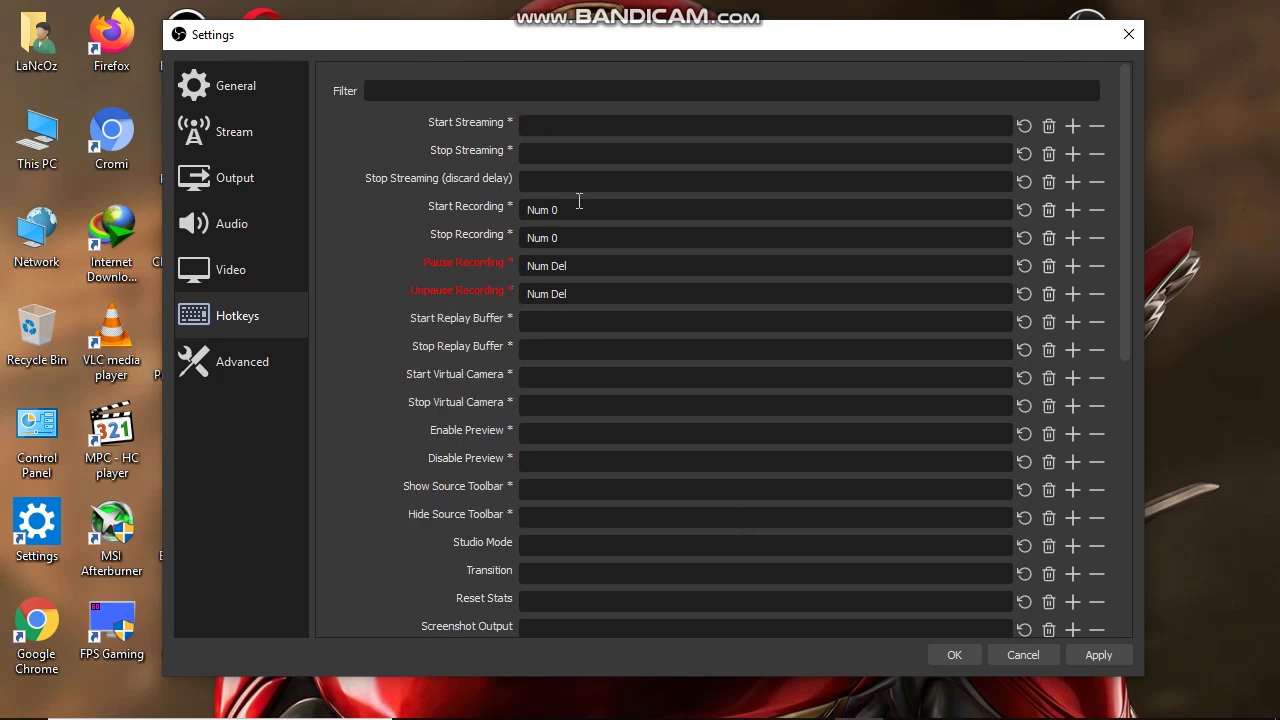
scroll(735, 367, down, 5)
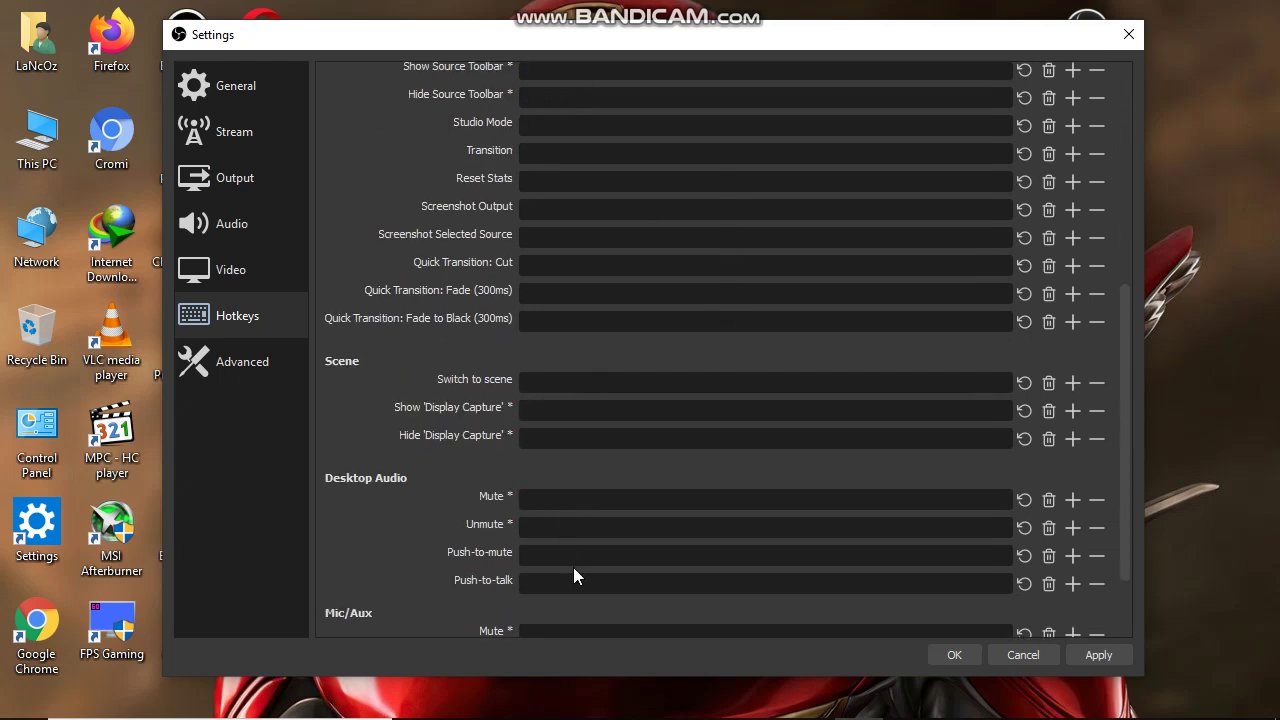
scroll(392, 453, up, 4)
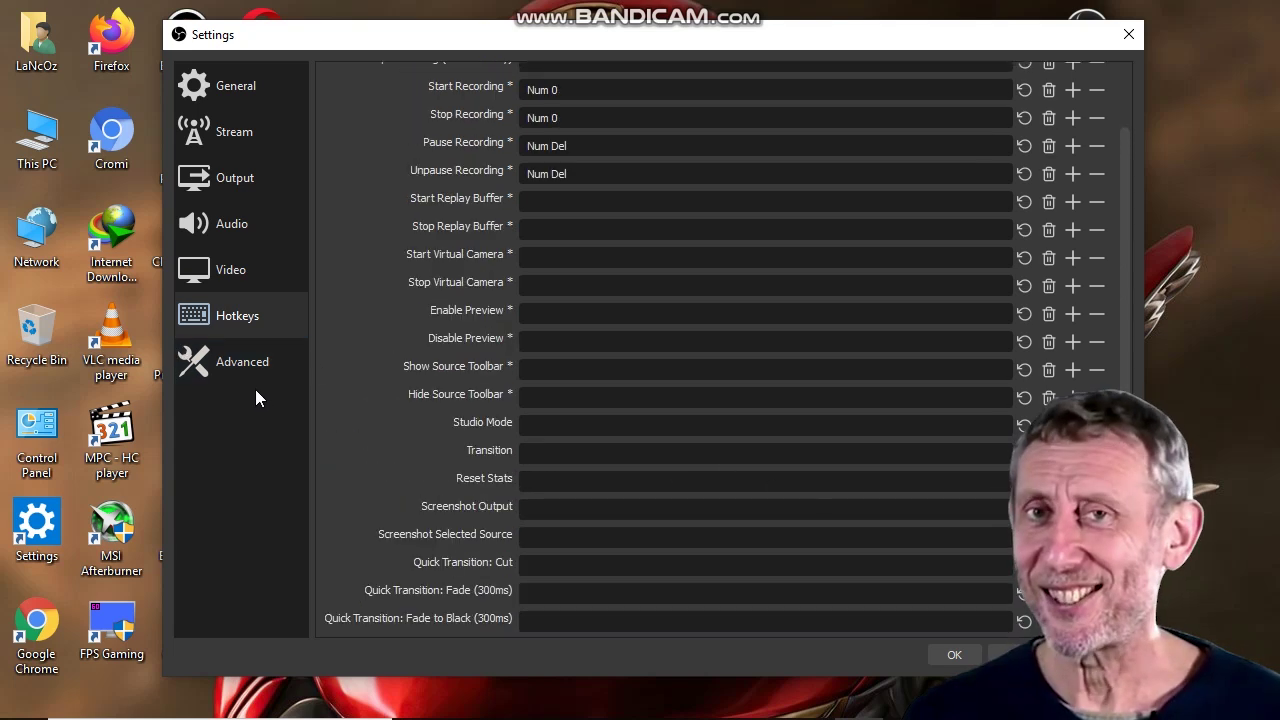
- Check the color range choices in the advanced settings and keep Partial
click(253, 375)
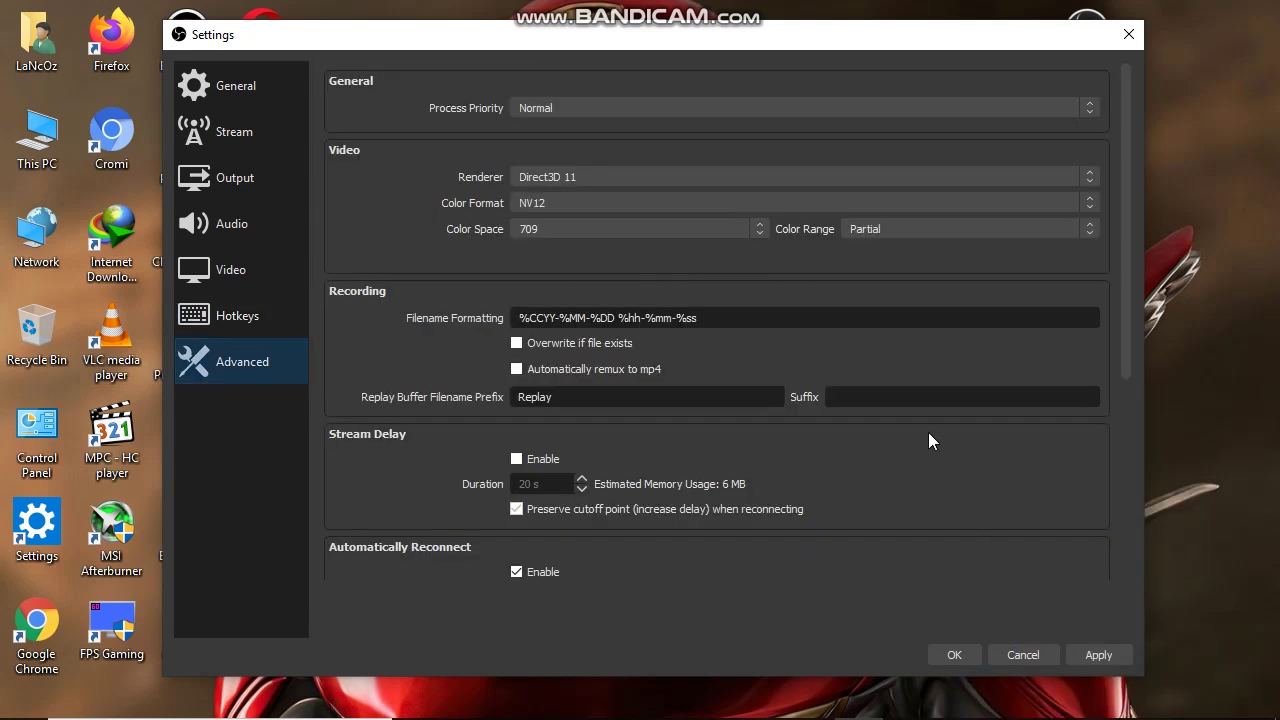
click(895, 235)
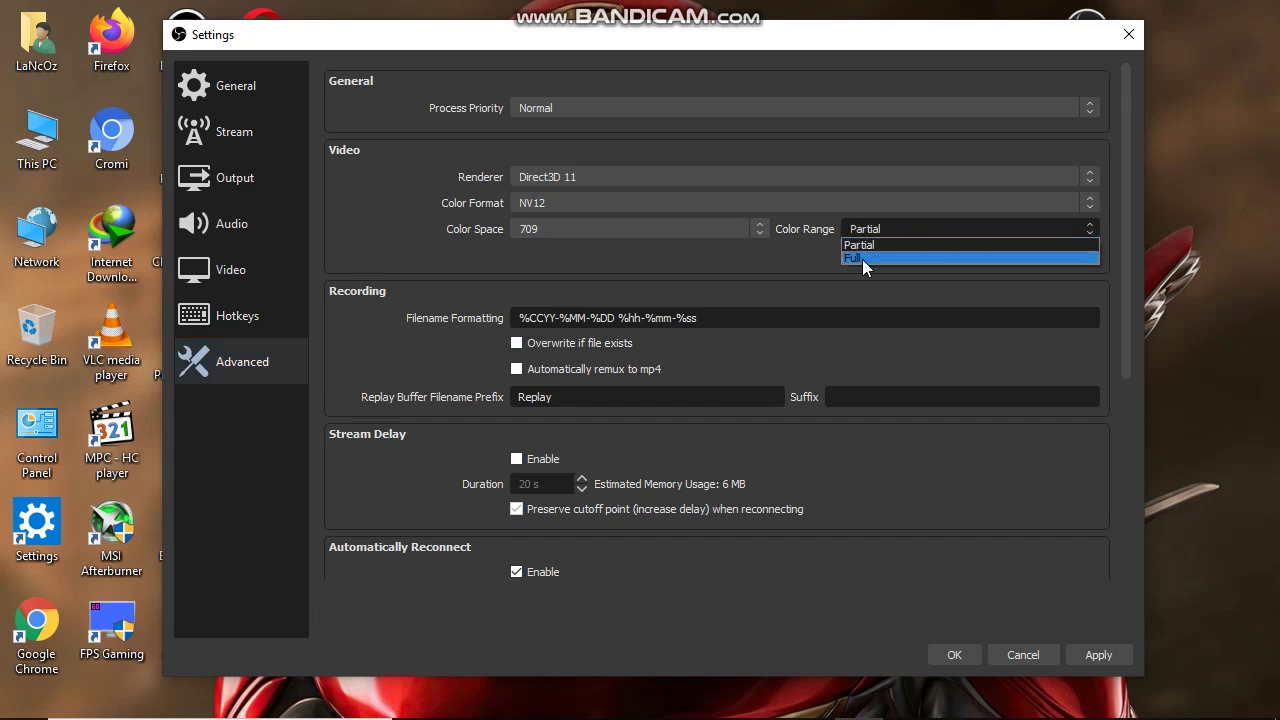
click(868, 245)
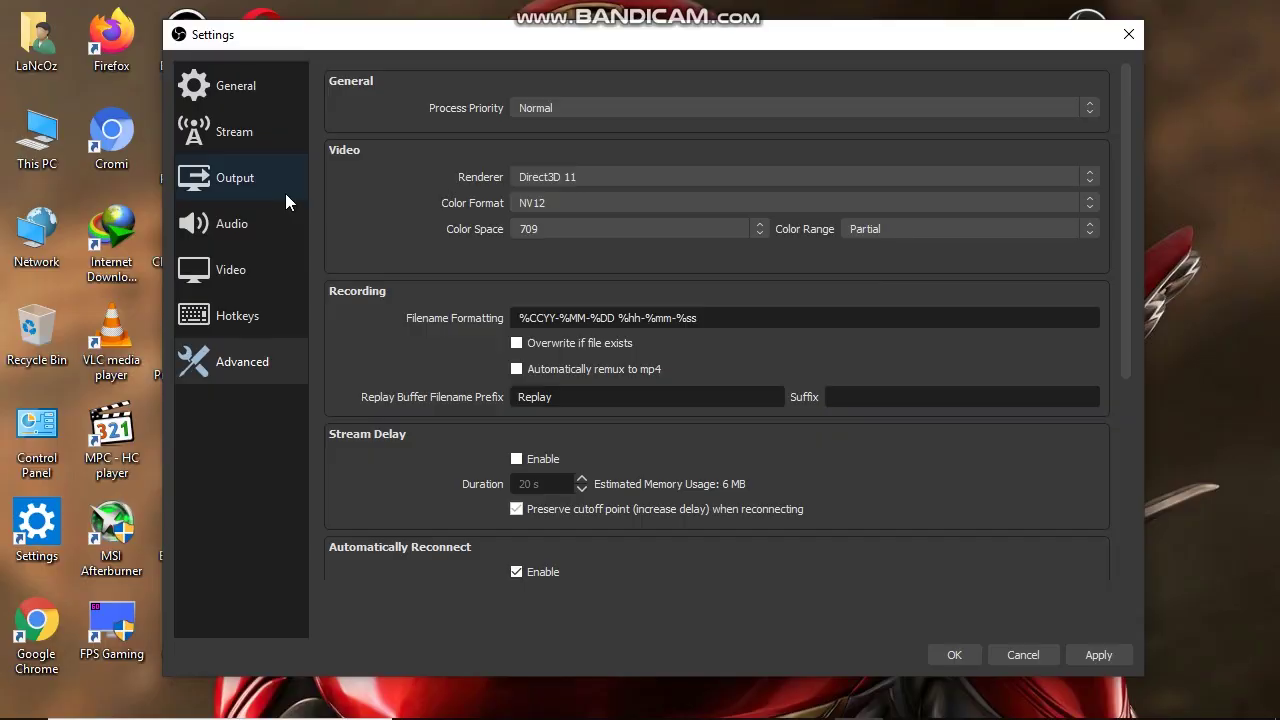
- Check the output mode choices, keep Advanced, and set the recording format to mp4
click(281, 189)
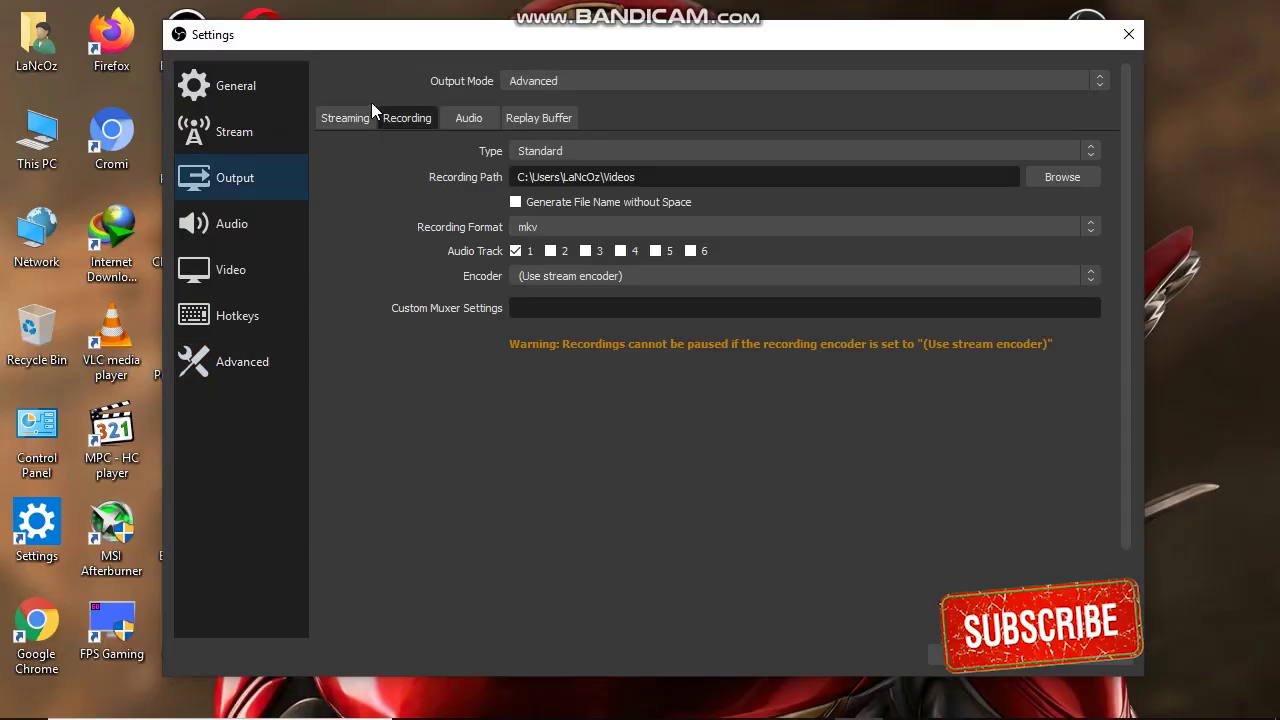
click(537, 85)
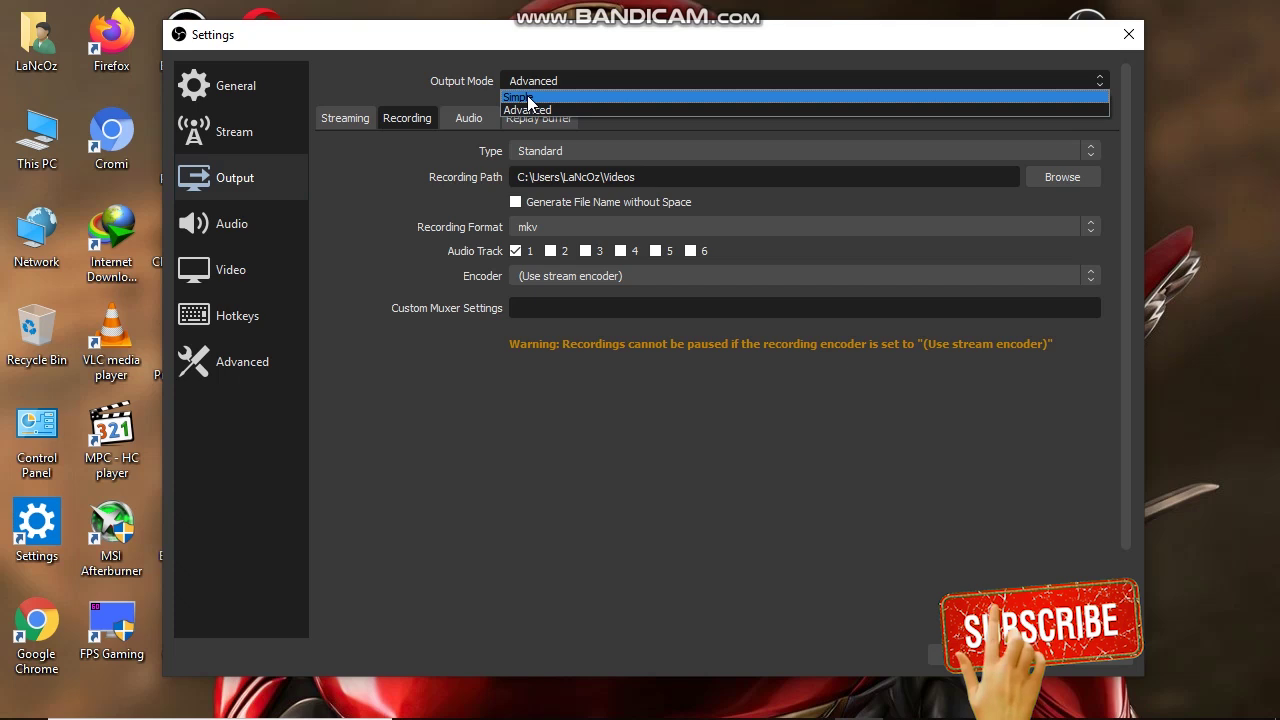
click(402, 114)
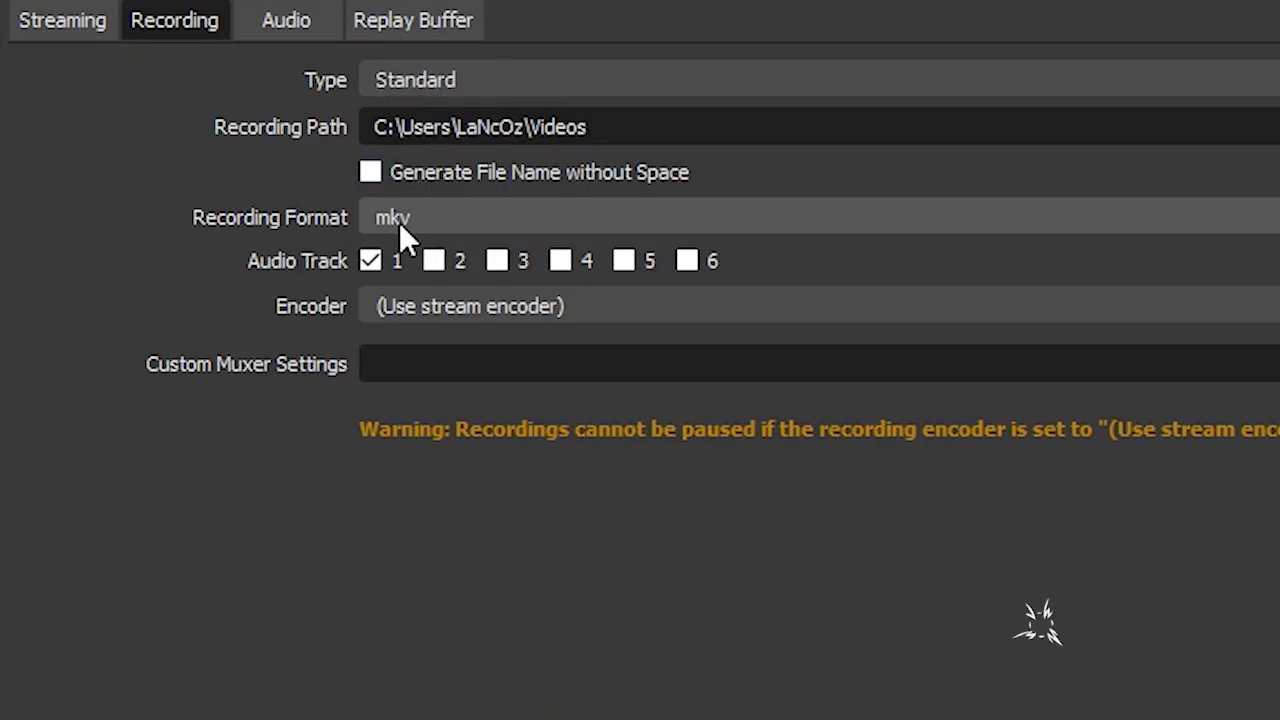
click(533, 229)
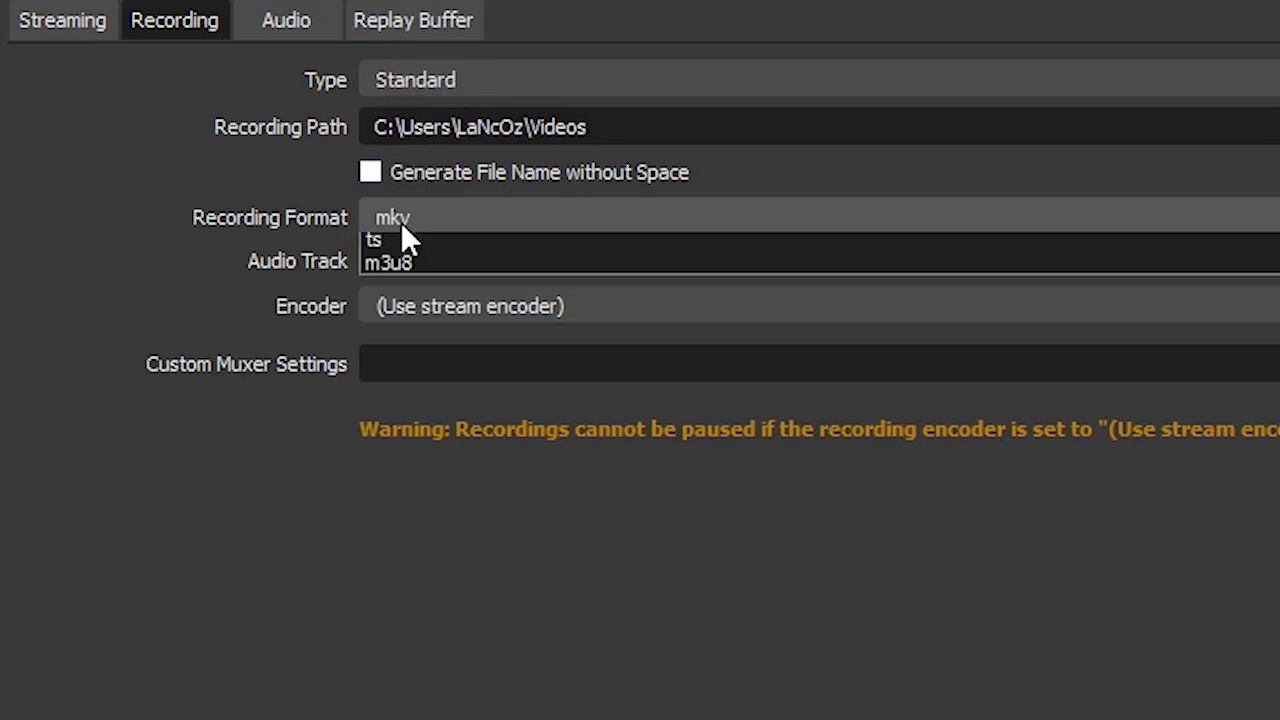
click(400, 268)
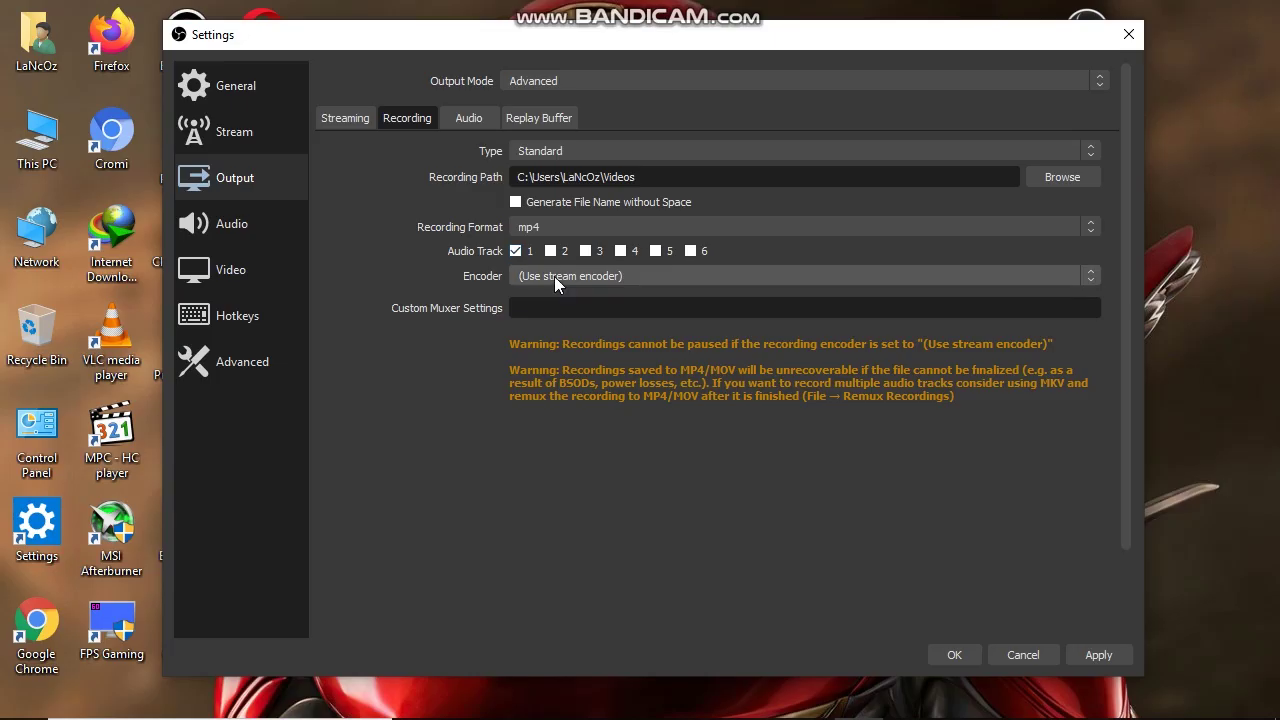
- Set the recording encoder to x264 and leave Rescale Output disabled after toggling it
click(460, 182)
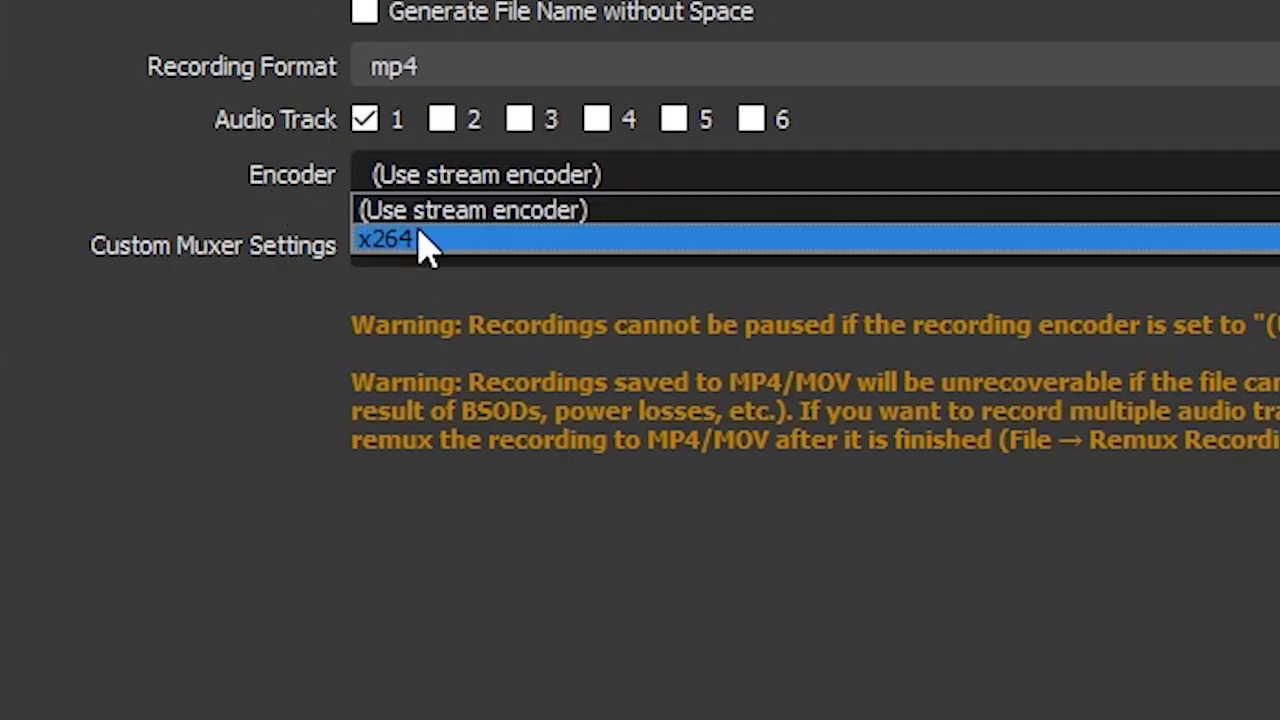
click(402, 247)
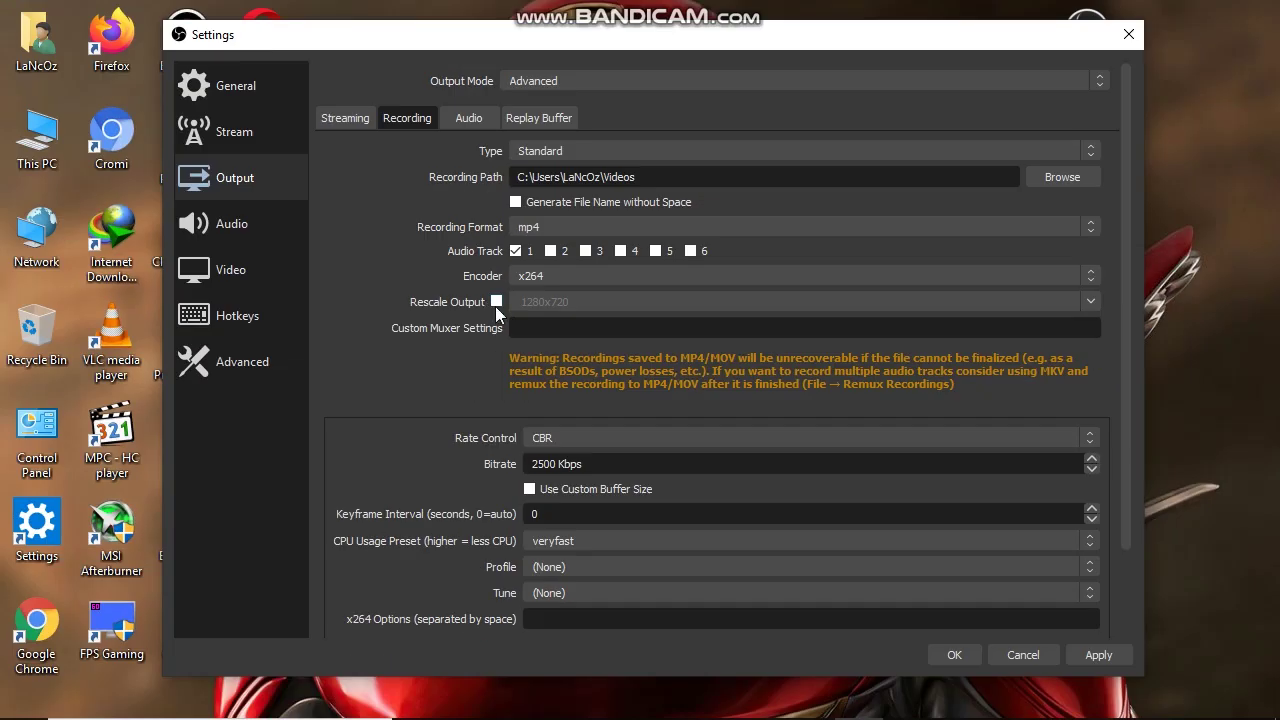
click(496, 302)
click(496, 302)
- Set the recording rate control to VBR and the bitrate to 3500 Kbps
scroll(671, 402, down, 1)
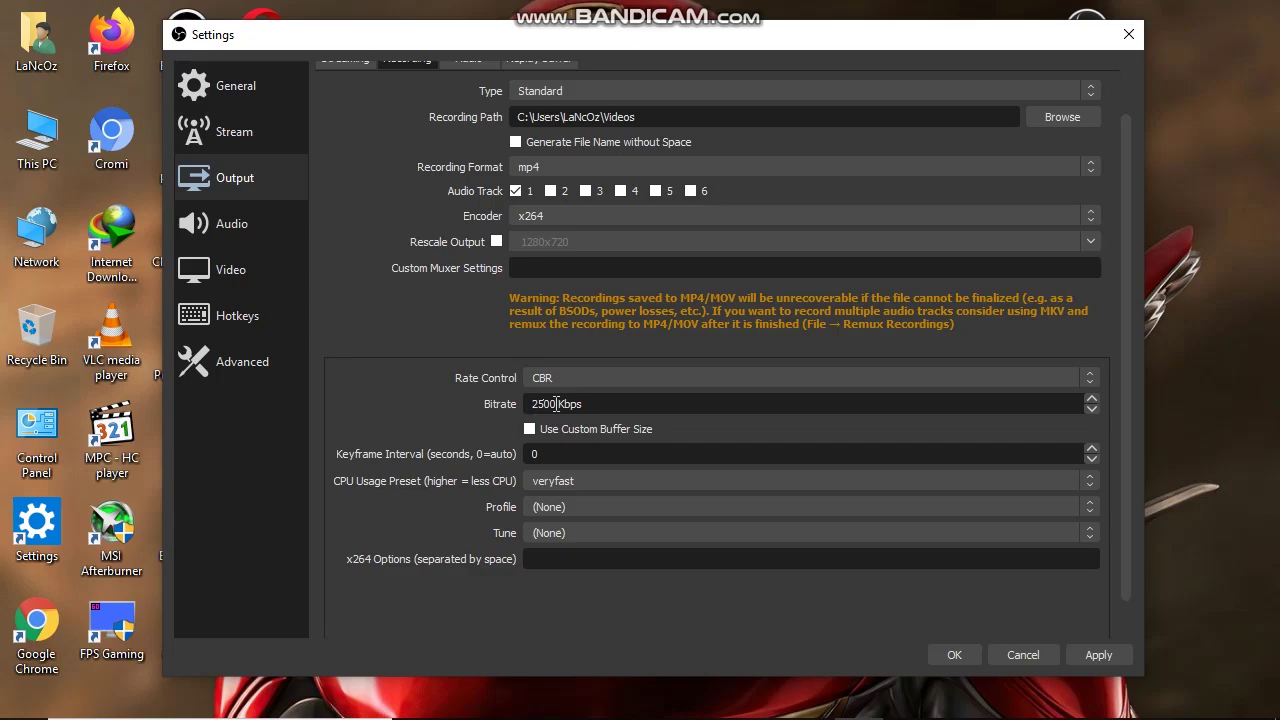
double_click(556, 403)
click(536, 404)
drag(550, 405, 531, 405)
click(560, 384)
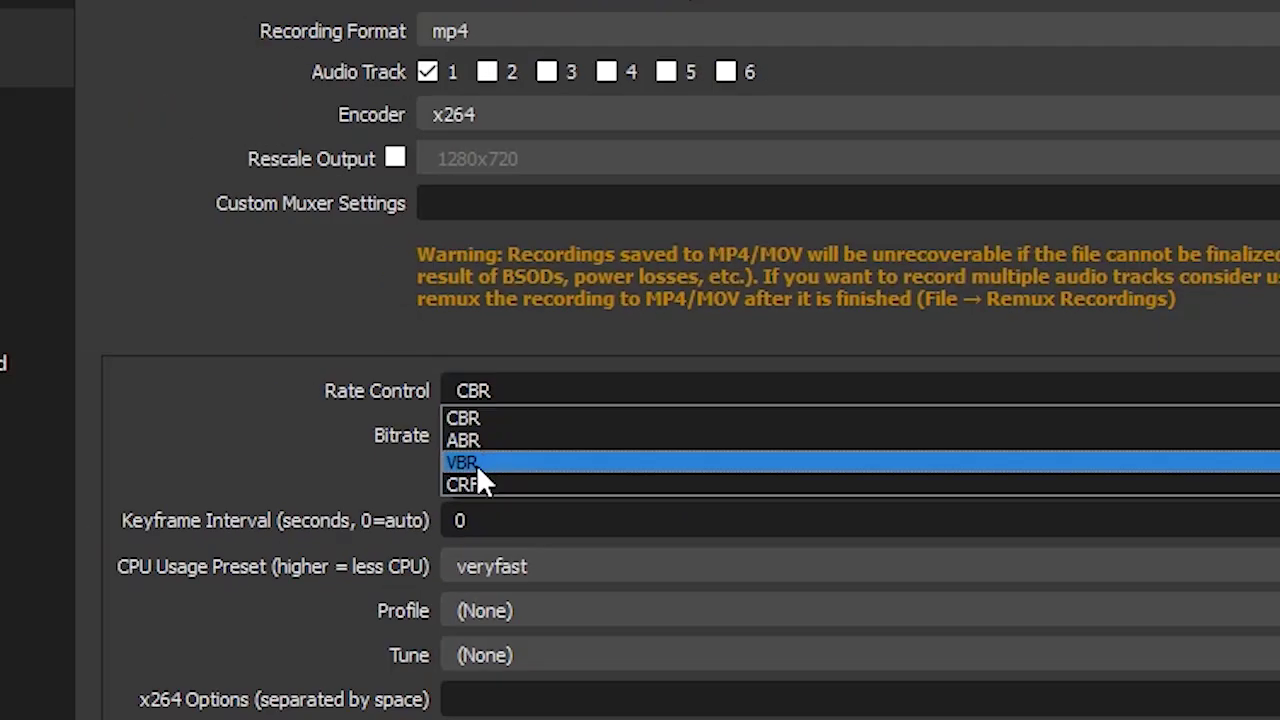
click(430, 491)
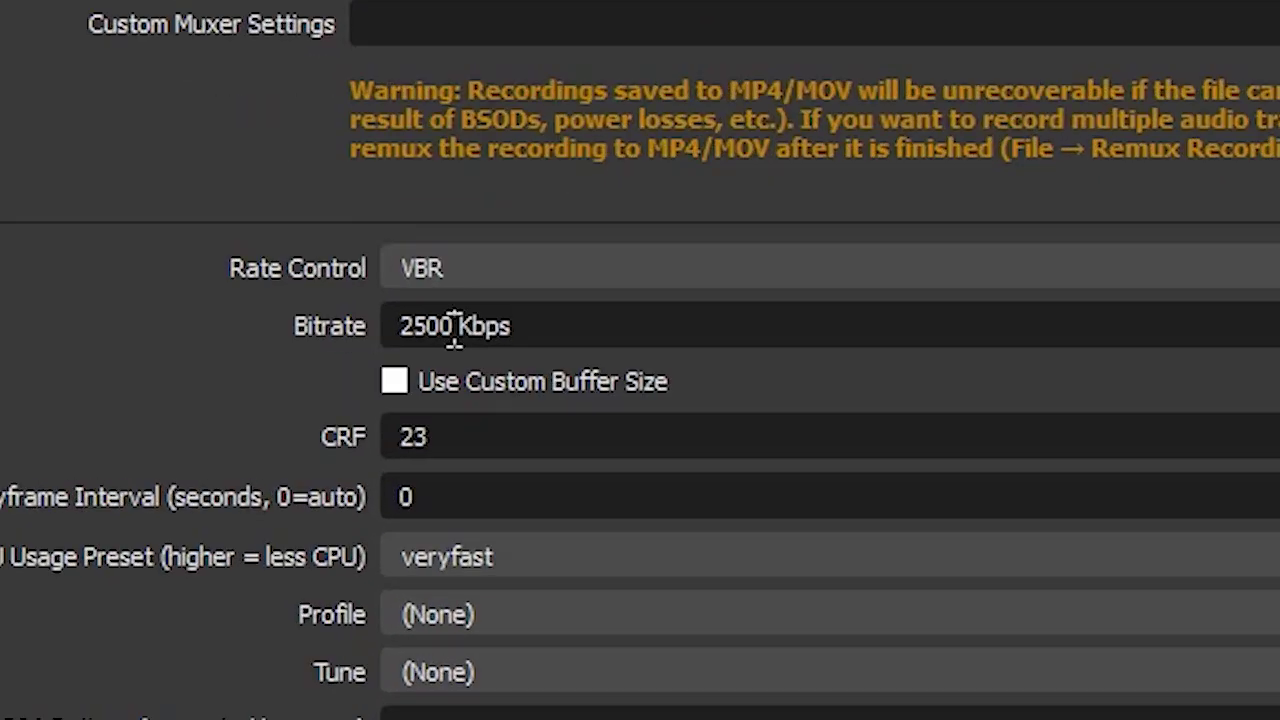
drag(554, 404, 523, 408)
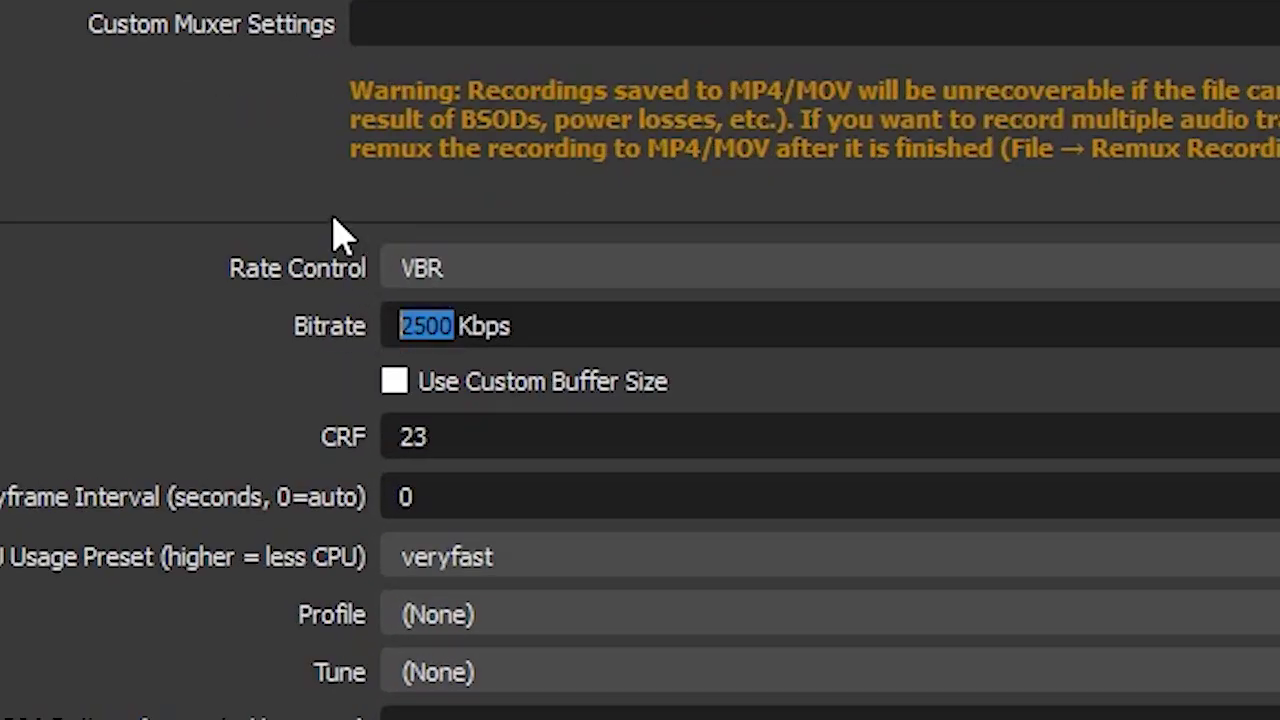
text(3500)
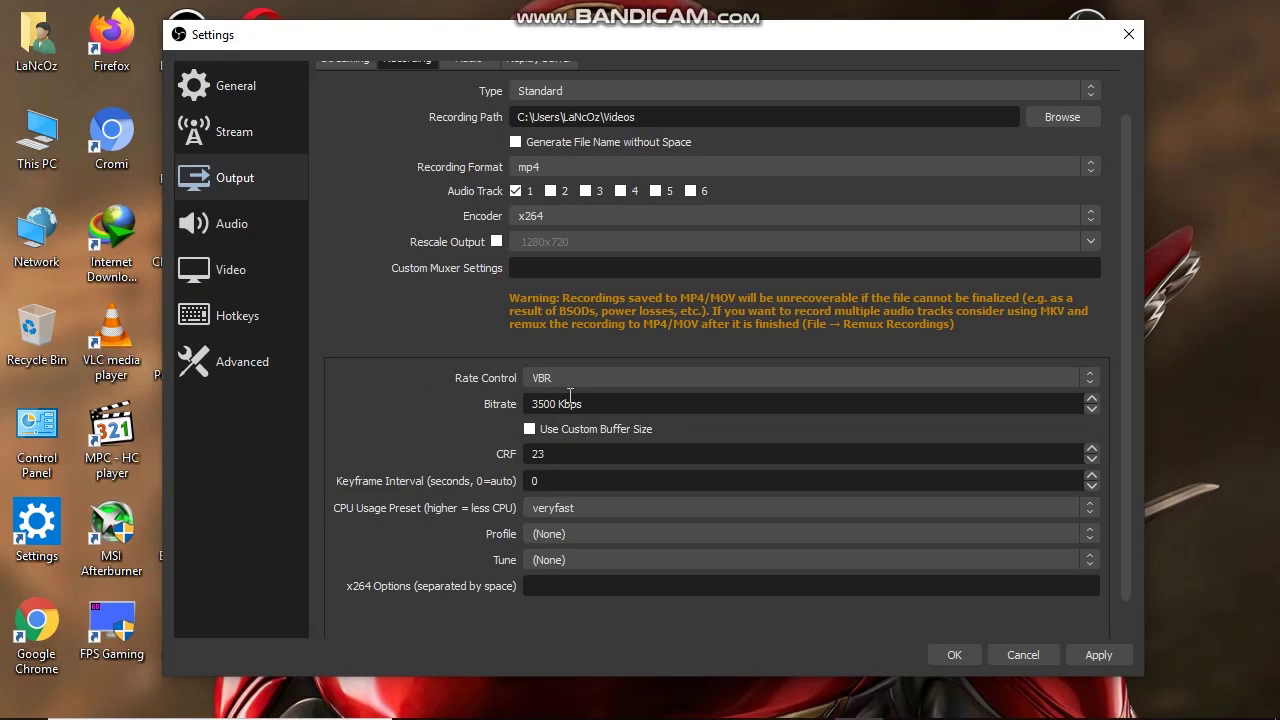
- Try the ultrafast, veryfast and superfast CPU usage presets for the x264 recording encoder, returning to ultrafast
mouse_move(1040, 36)
mouse_down()
mouse_move(1037, 86)
mouse_move(1037, 43)
mouse_up()
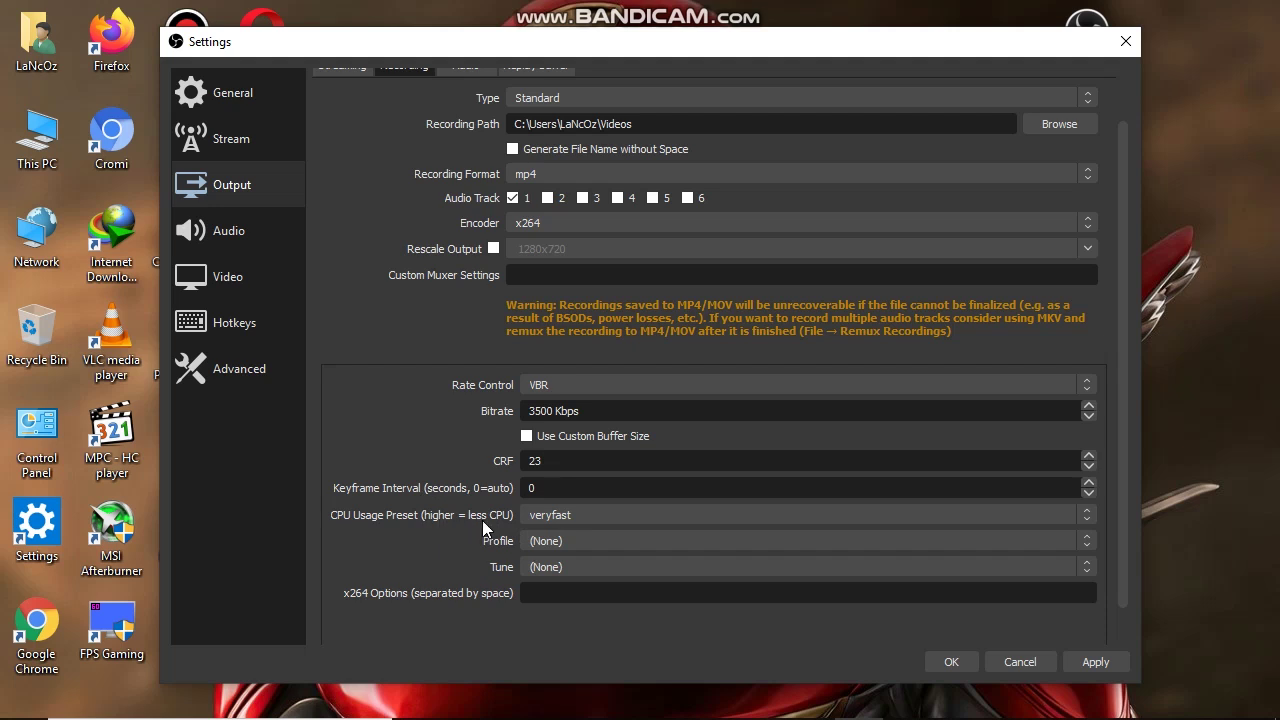
click(545, 515)
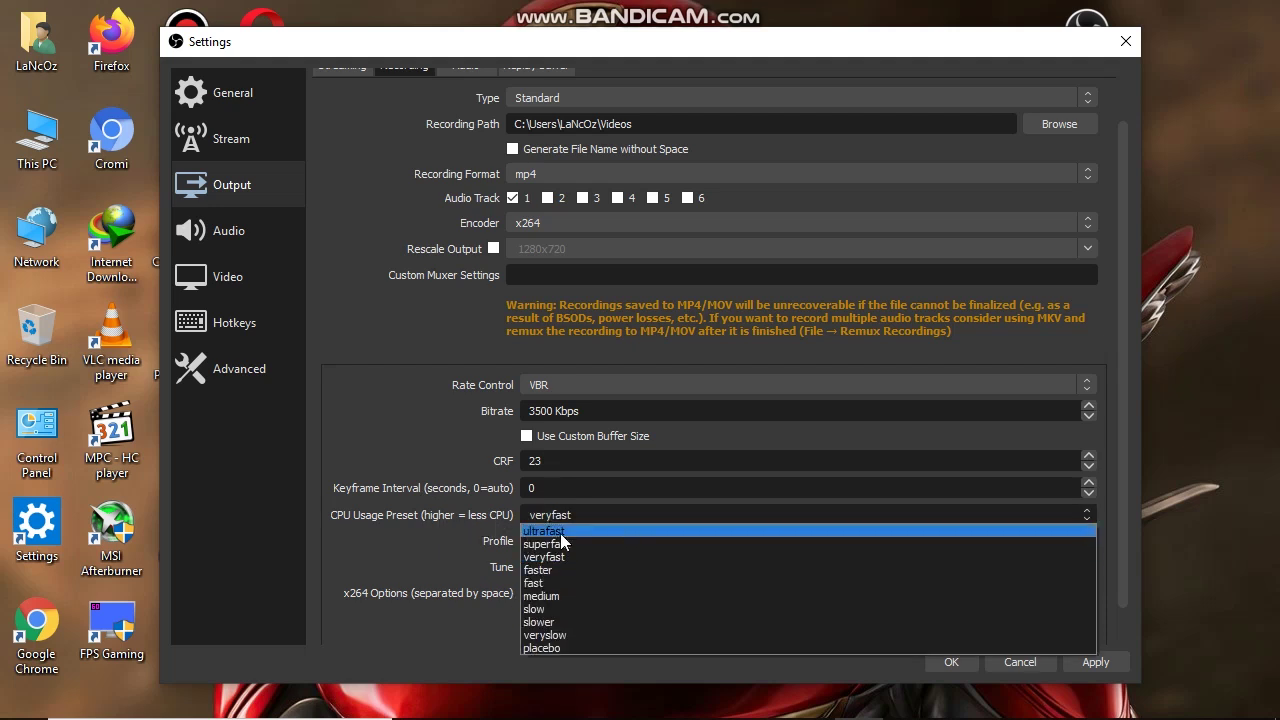
click(560, 531)
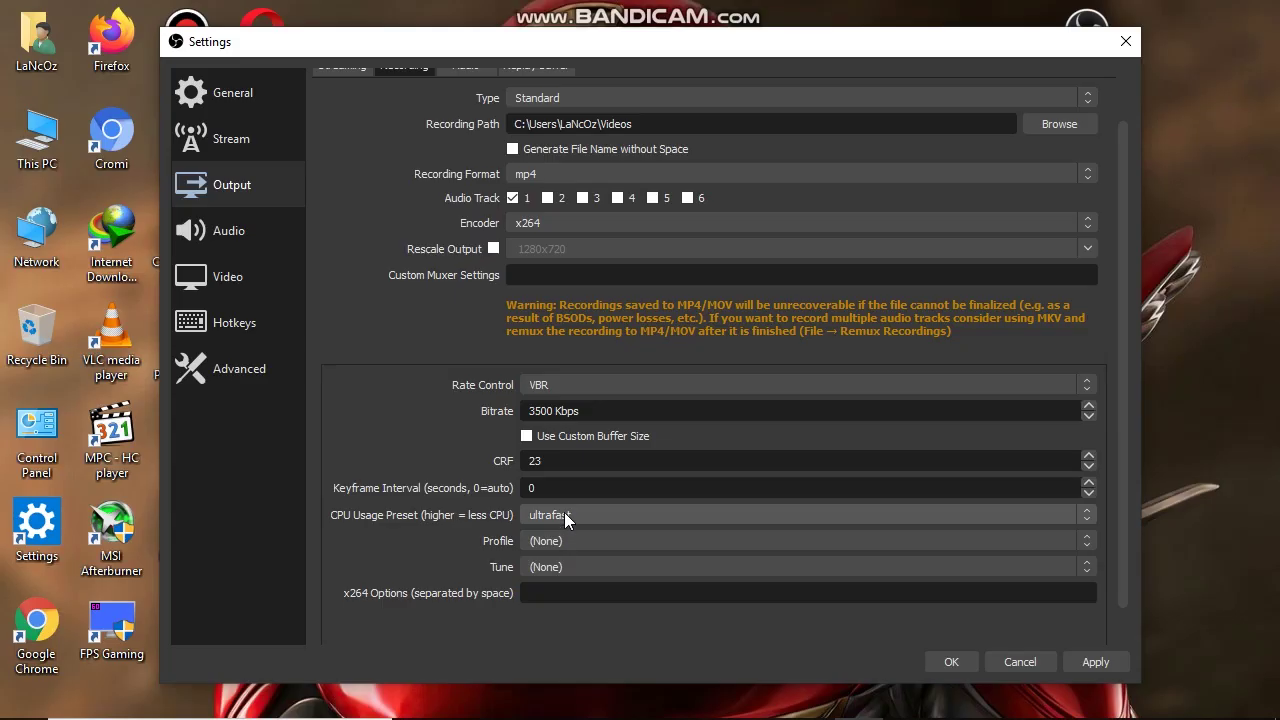
click(564, 512)
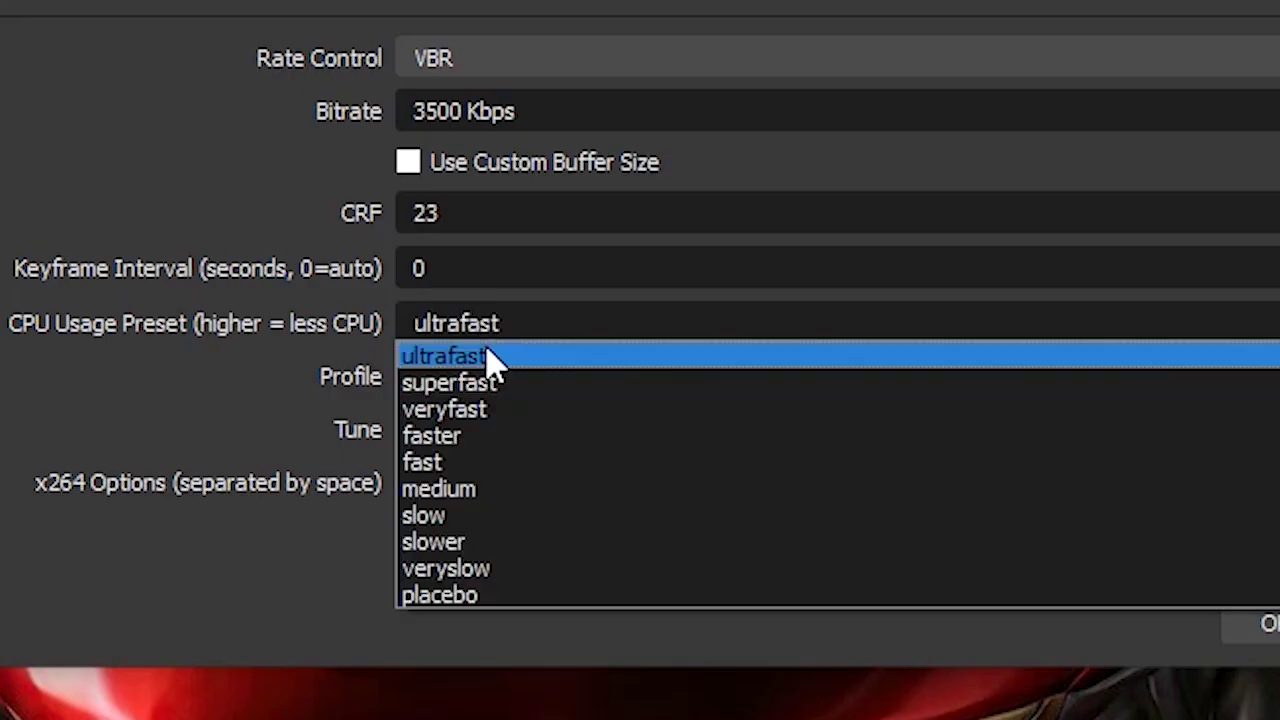
scroll(473, 335, down, 2)
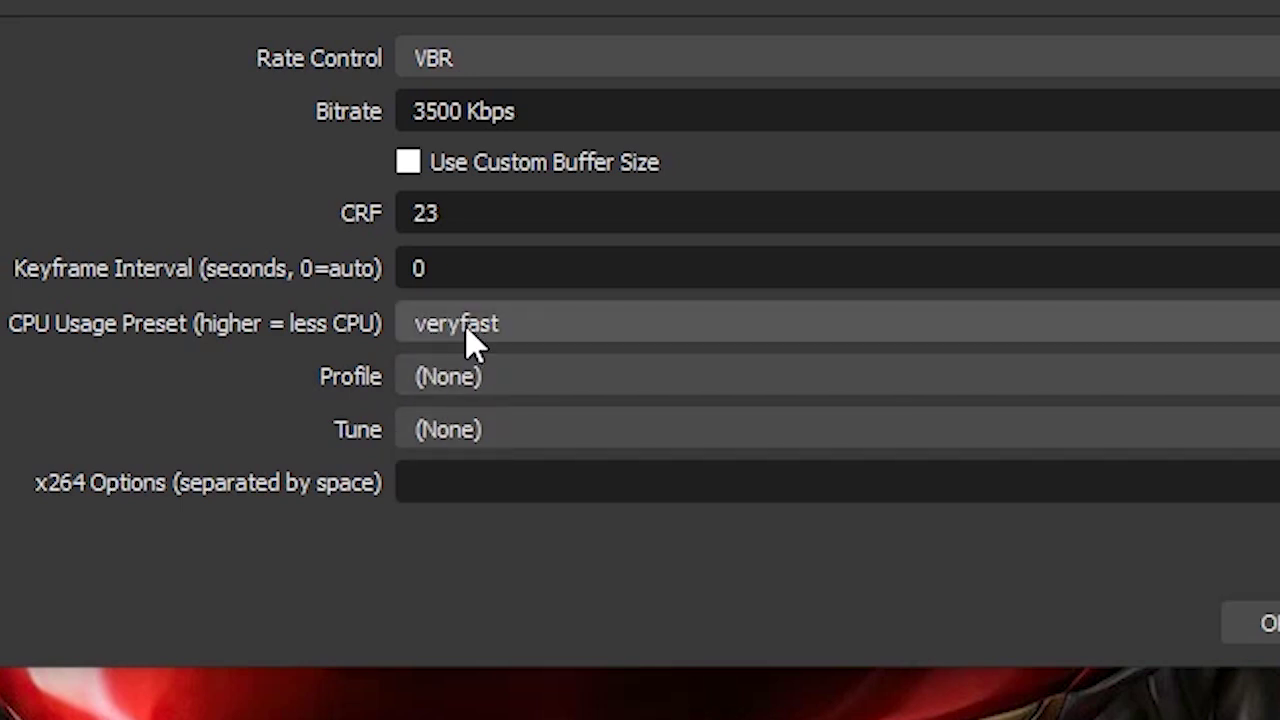
click(473, 340)
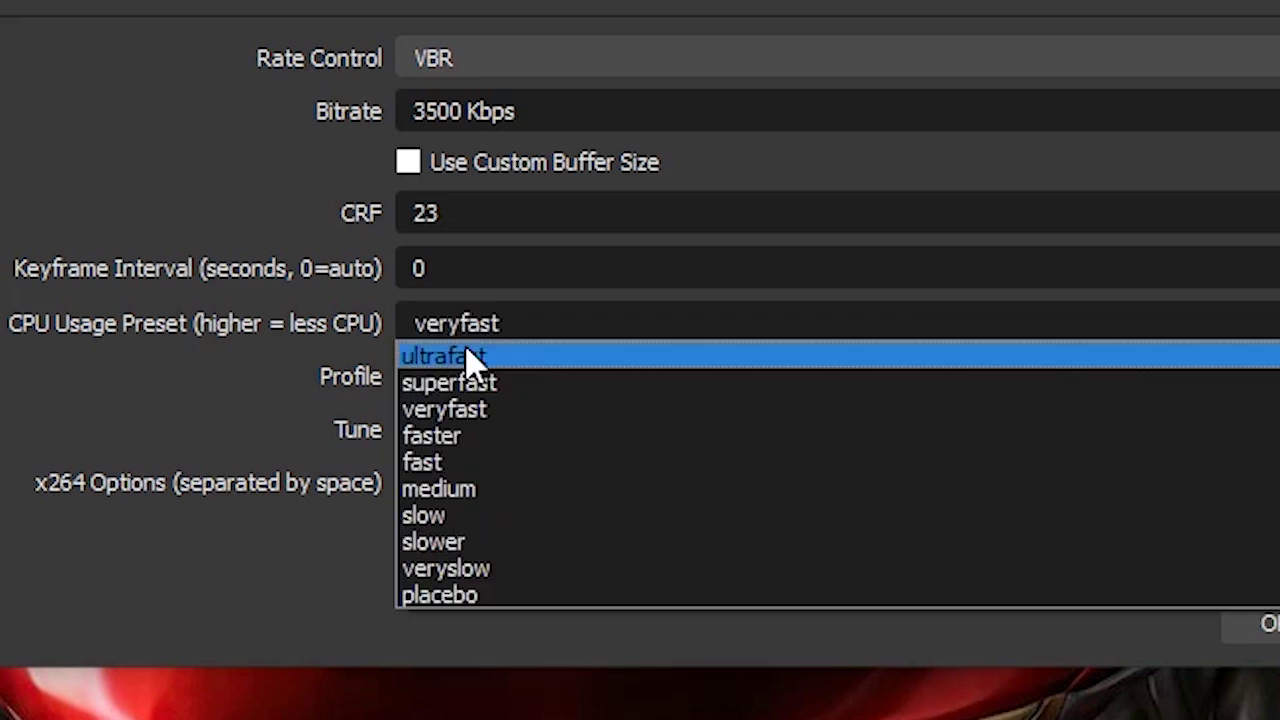
click(471, 386)
scroll(457, 349, up, 1)
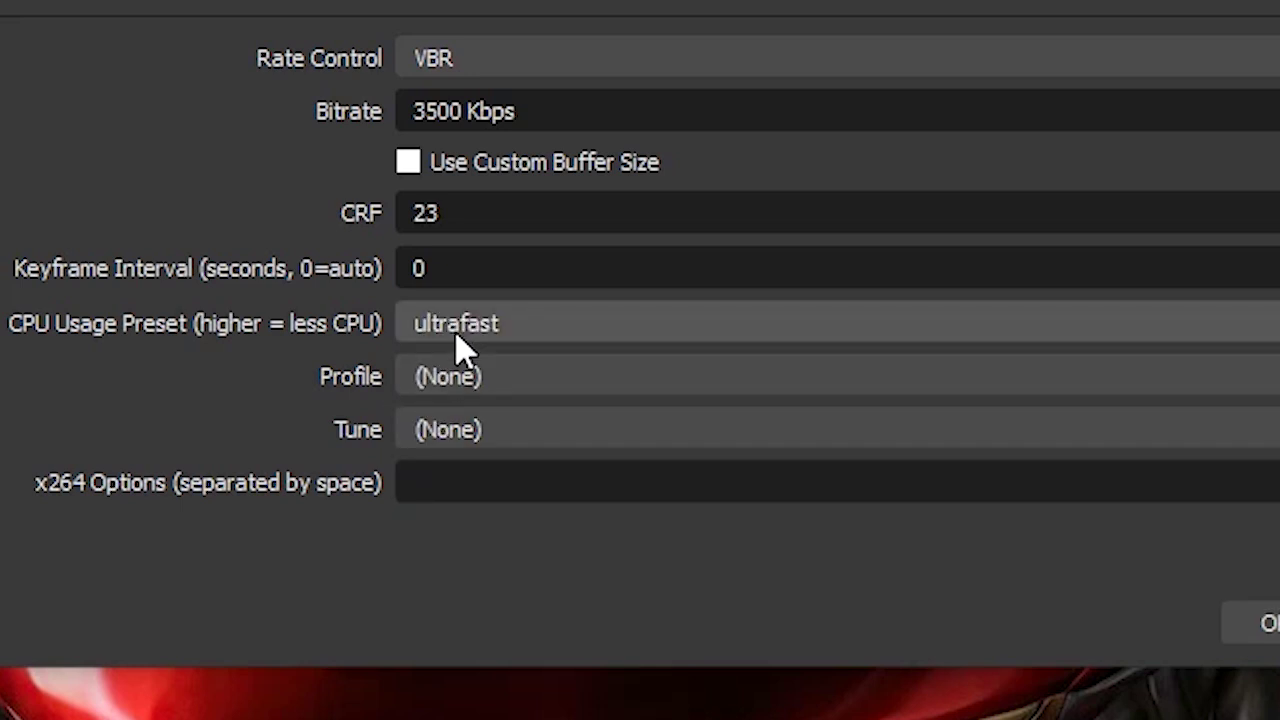
- Step the CPU usage preset through veryfast and faster to fast
click(464, 335)
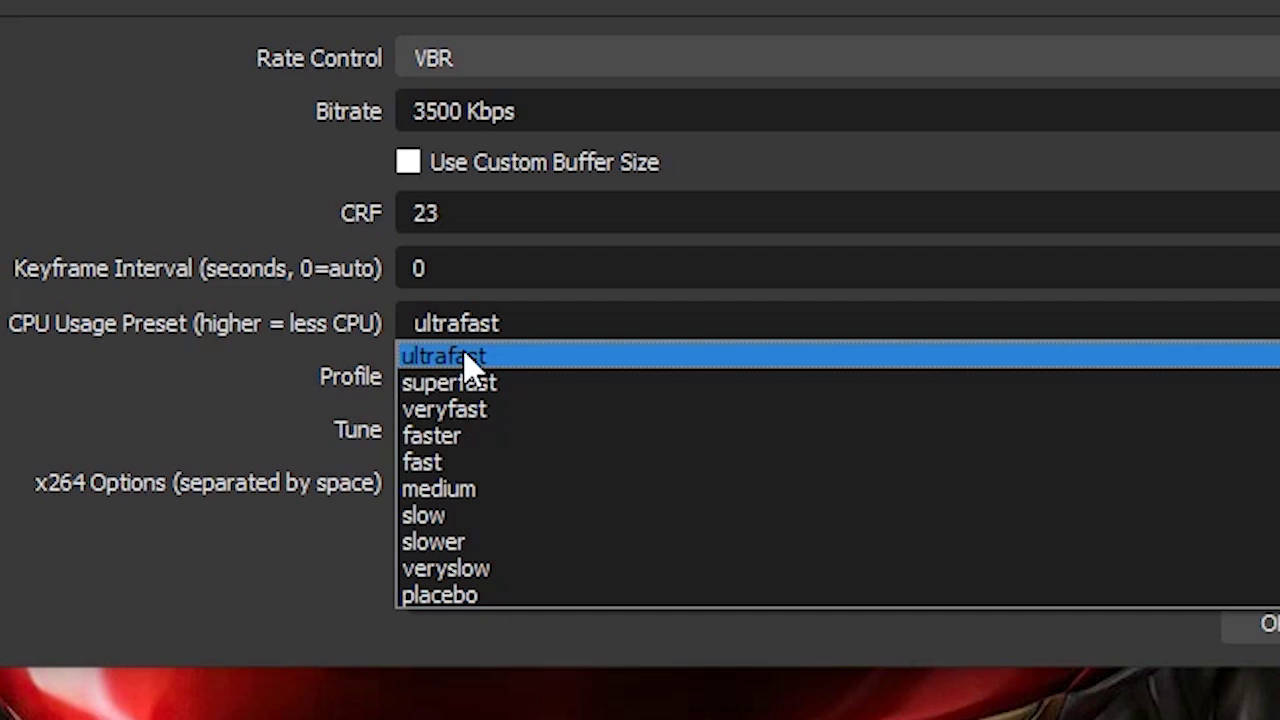
click(463, 409)
click(463, 340)
click(448, 440)
click(459, 337)
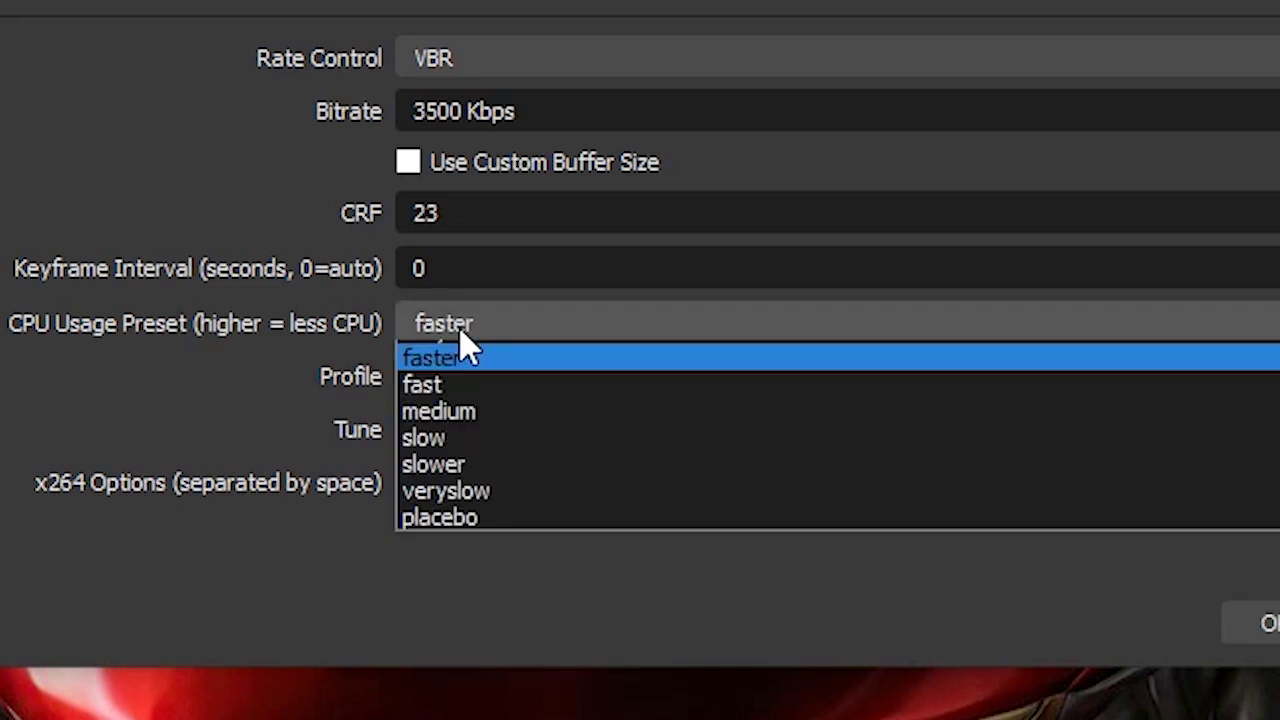
click(450, 462)
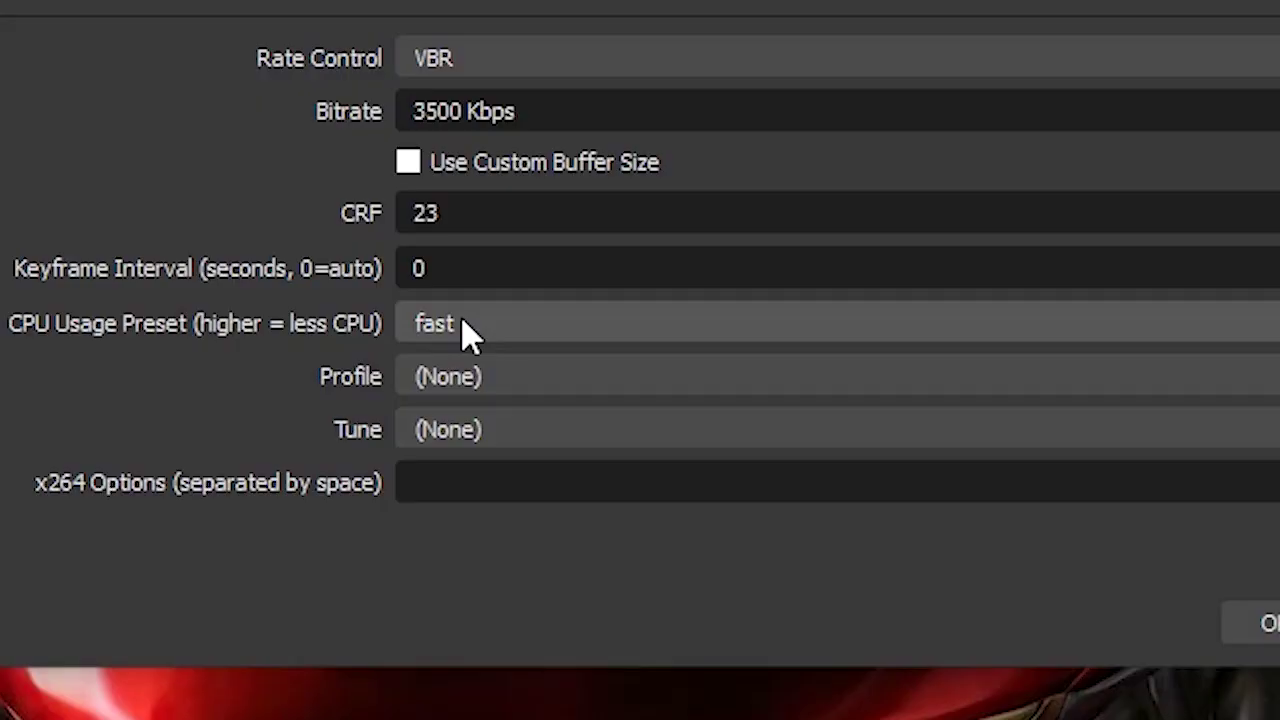
- Set the CPU usage preset to veryfast, checking the slower presets before reselecting it
click(470, 335)
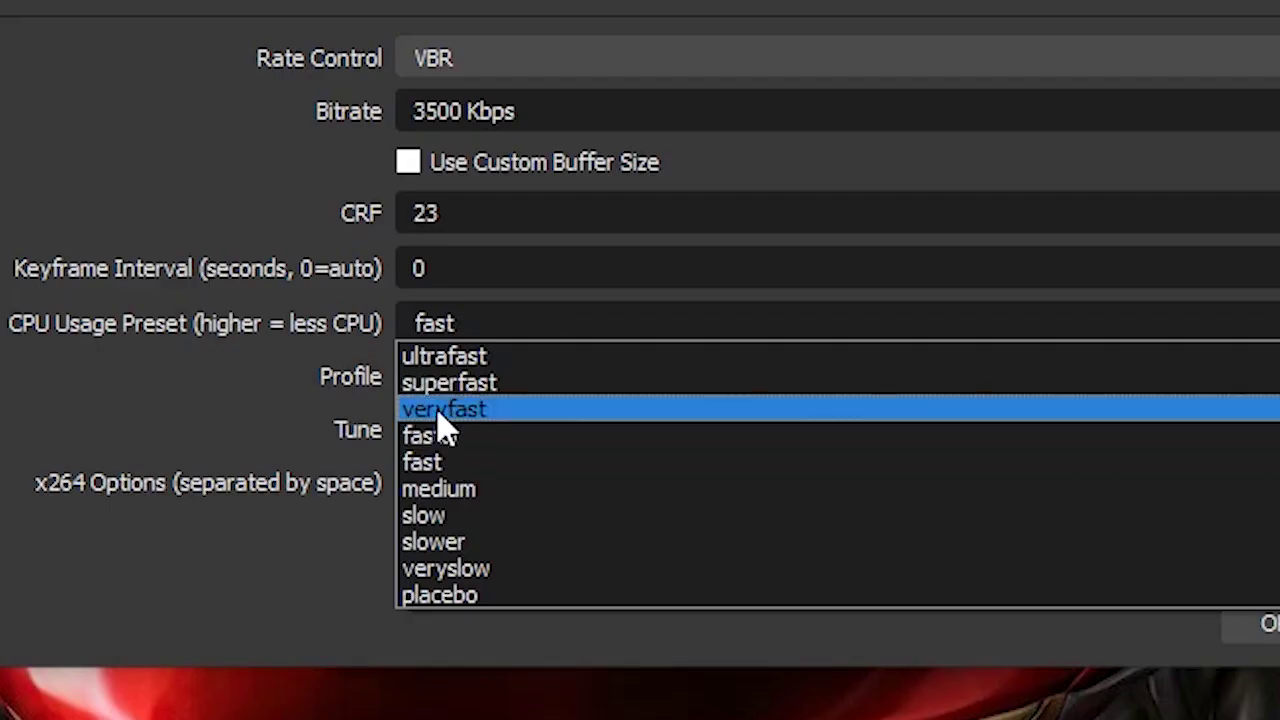
click(438, 413)
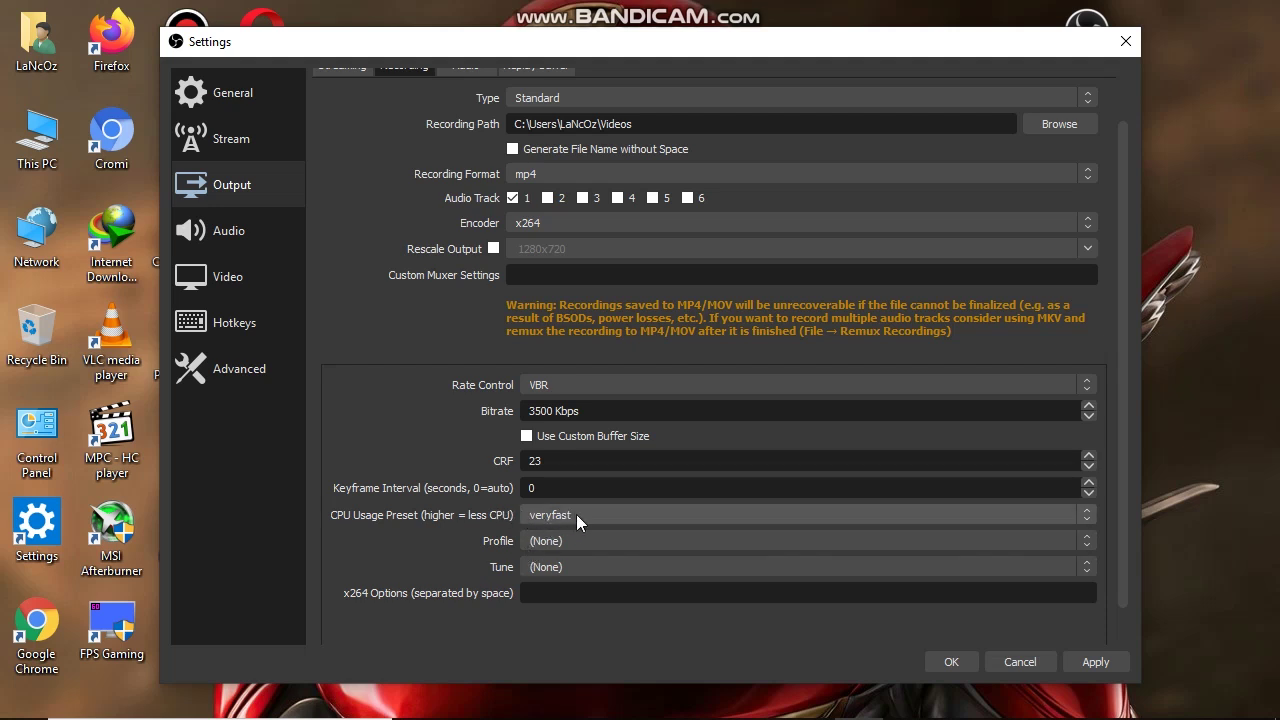
click(565, 515)
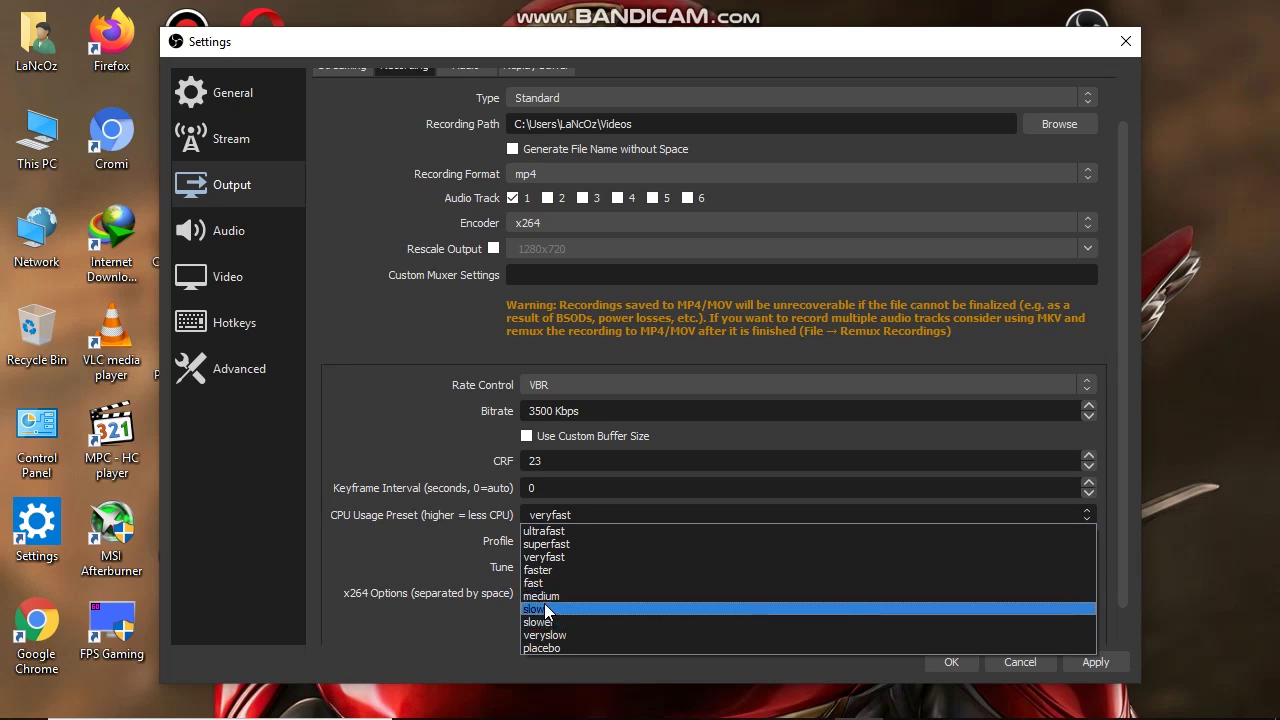
click(543, 557)
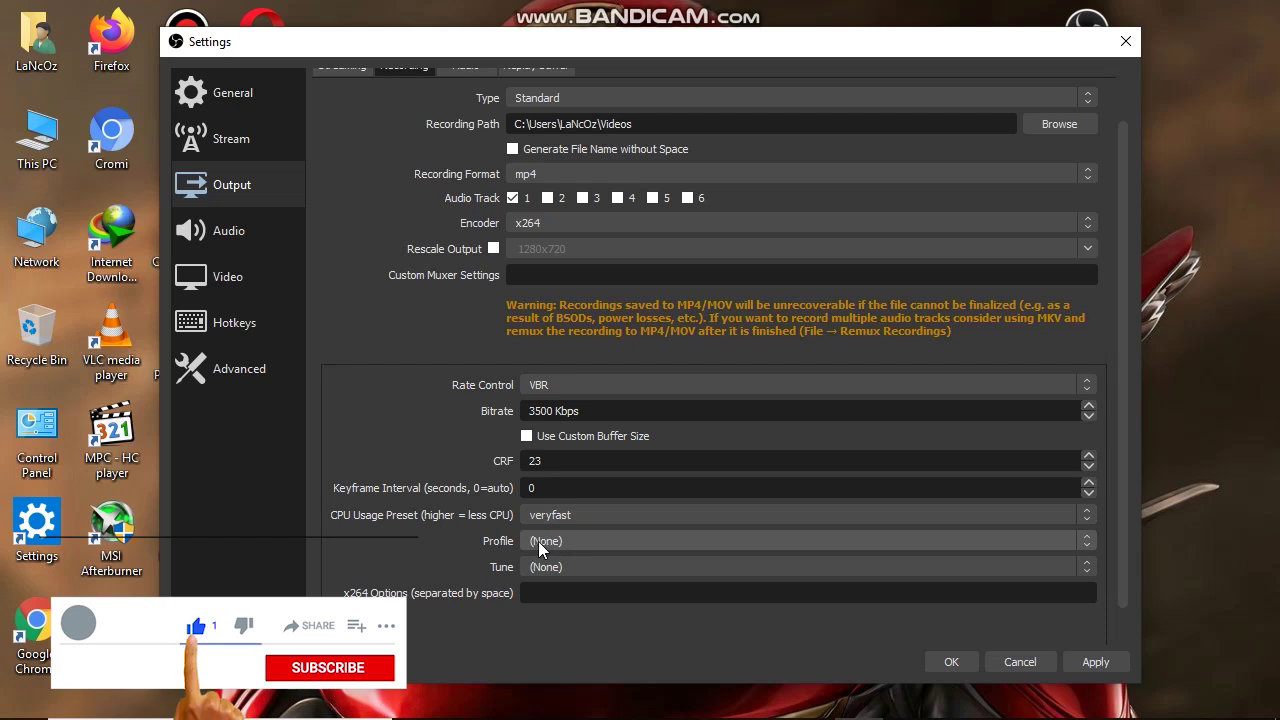
- Leave the encoder profile at (None), set Tune to animation, and save and close the settings
click(567, 541)
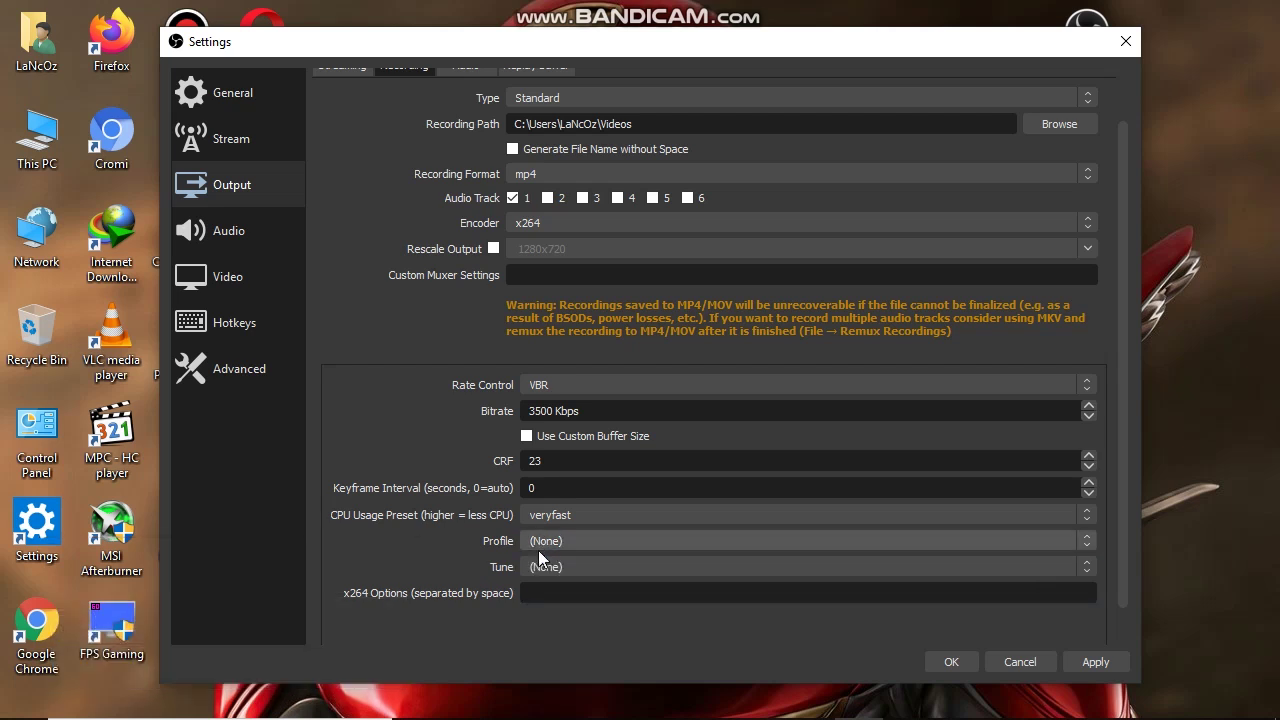
click(540, 570)
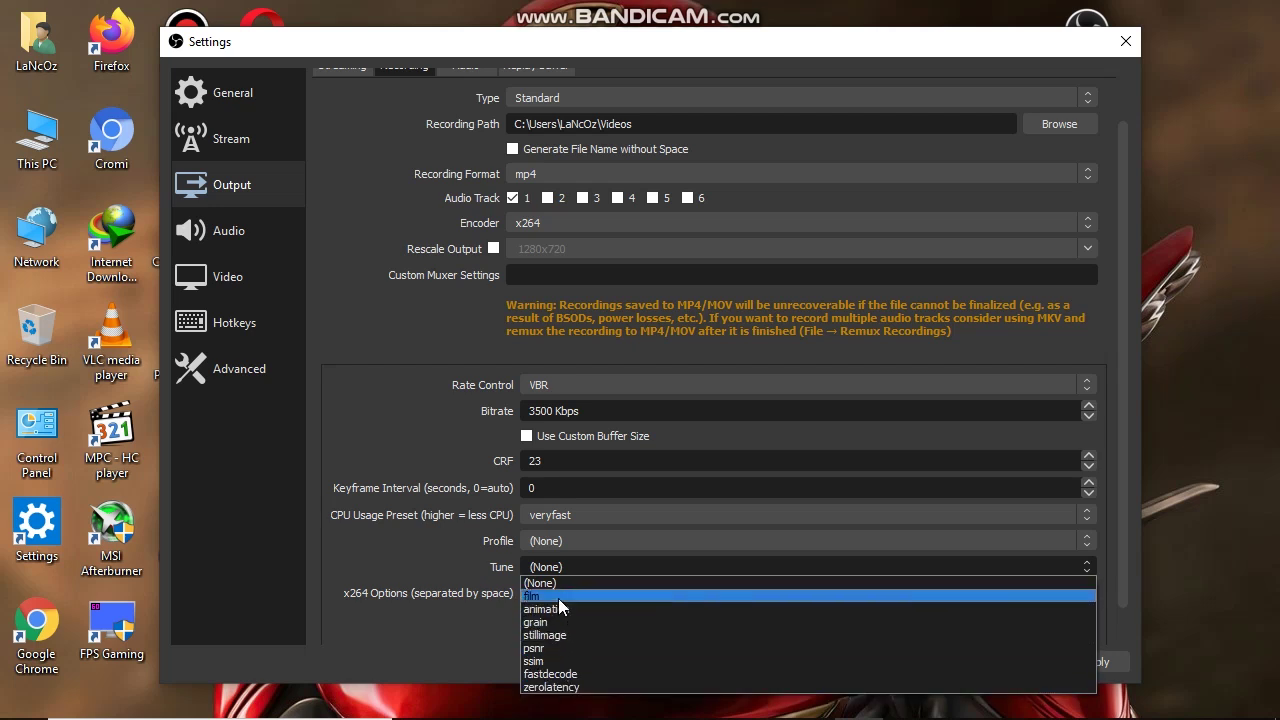
click(555, 567)
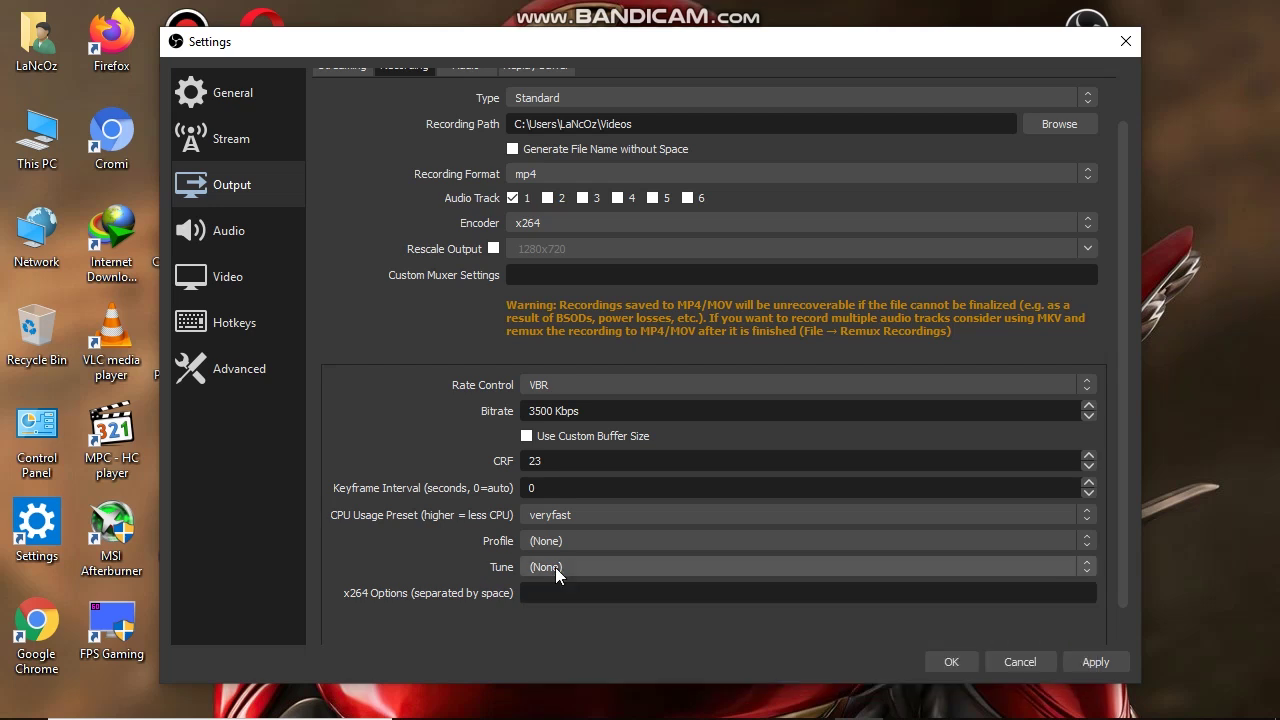
click(555, 567)
click(560, 608)
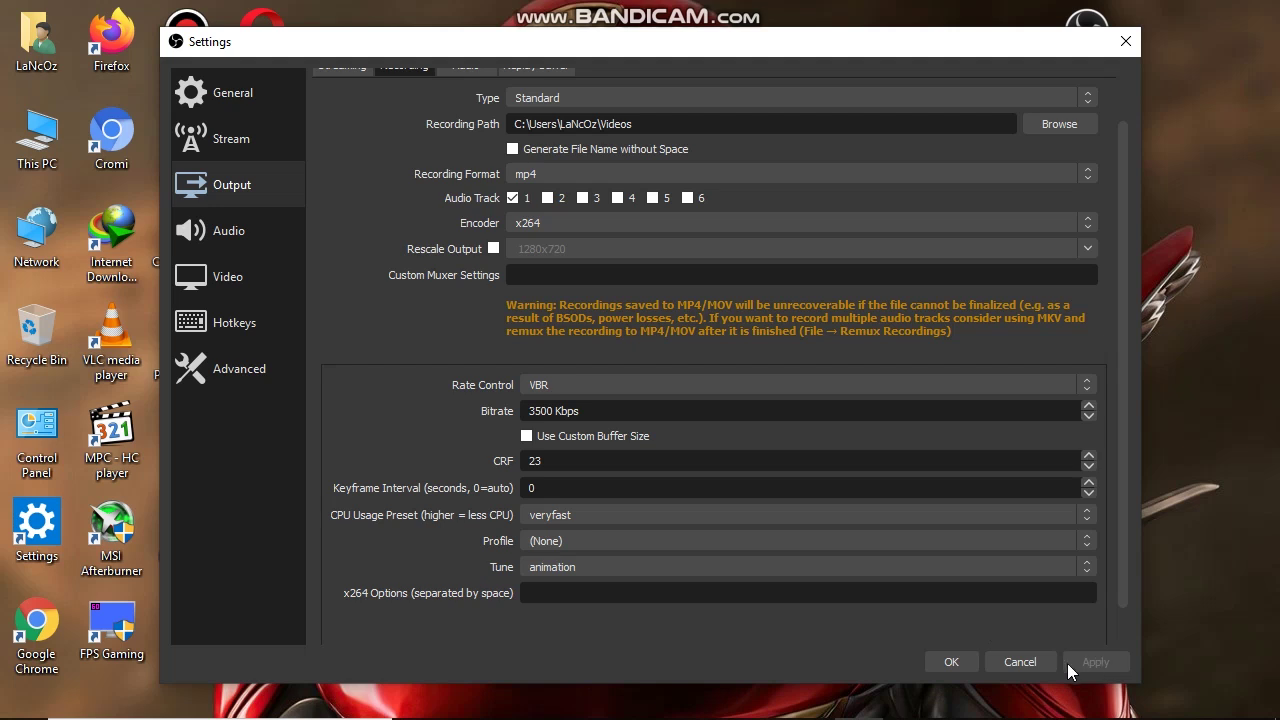
click(952, 662)
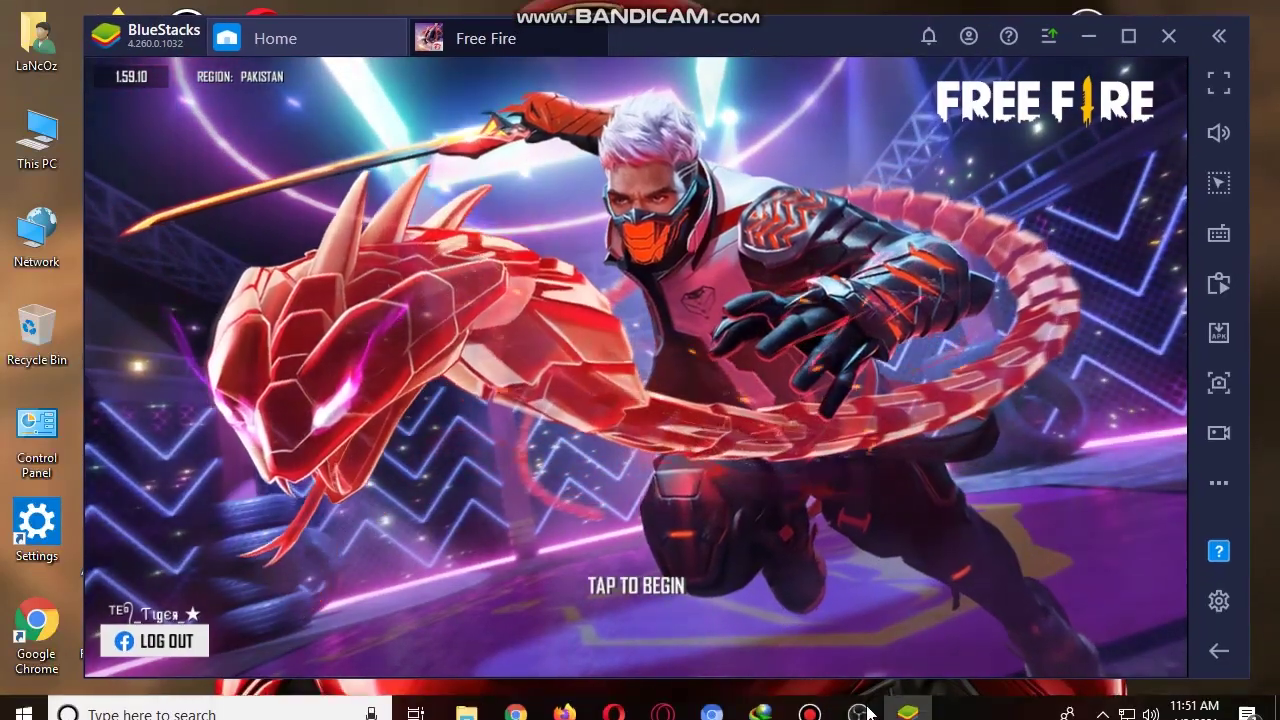
- Switch from the Free Fire game to OBS Studio and reposition its window over the emulator
click(858, 700)
drag(678, 55, 698, 57)
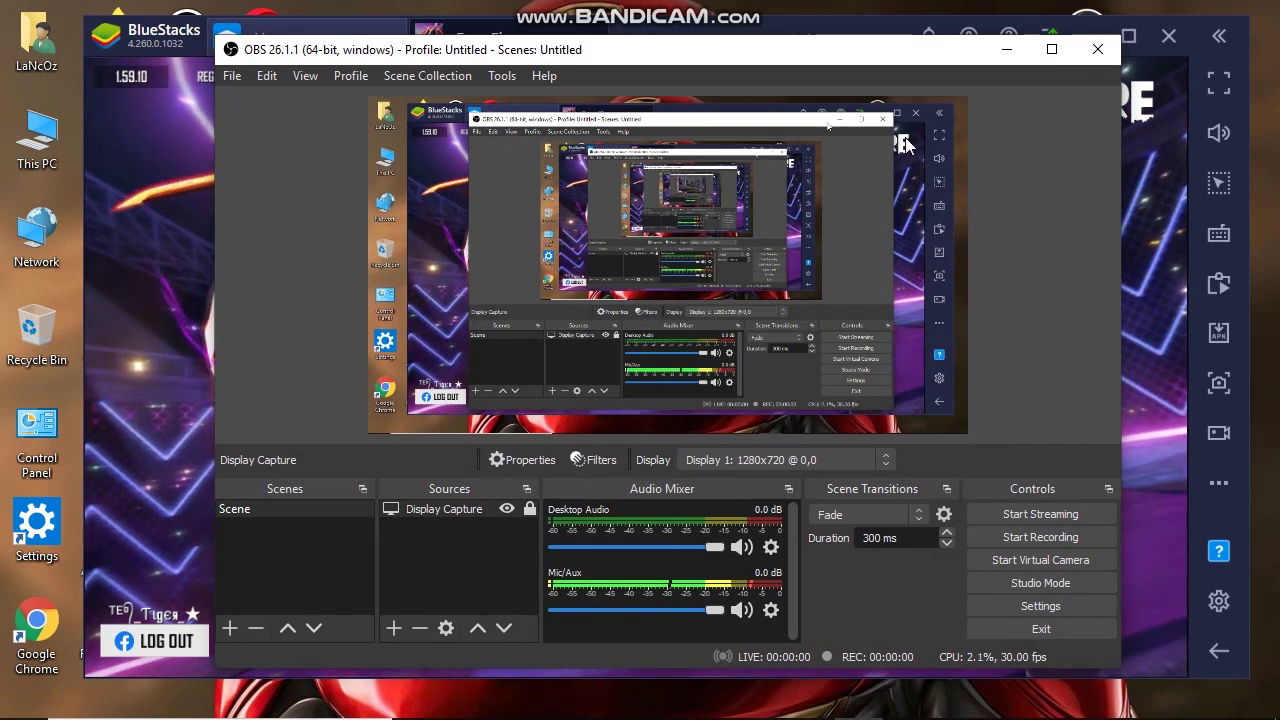
- Move the OBS Studio window aside, shift the BlueStacks window slightly, and place OBS Studio back over it
drag(663, 61, 1228, 81)
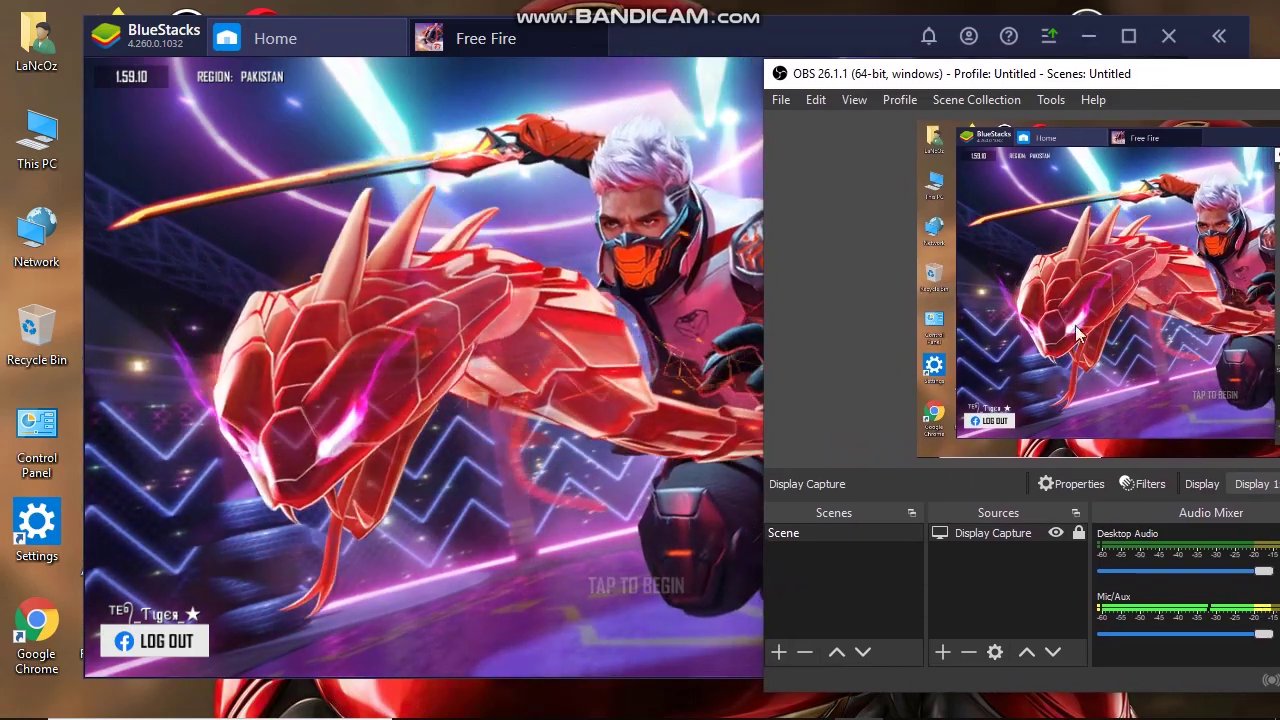
double_click(645, 28)
mouse_move(645, 28)
mouse_down()
mouse_move(602, 116)
mouse_move(652, 72)
mouse_move(642, 36)
mouse_move(697, 22)
mouse_move(667, 34)
mouse_up()
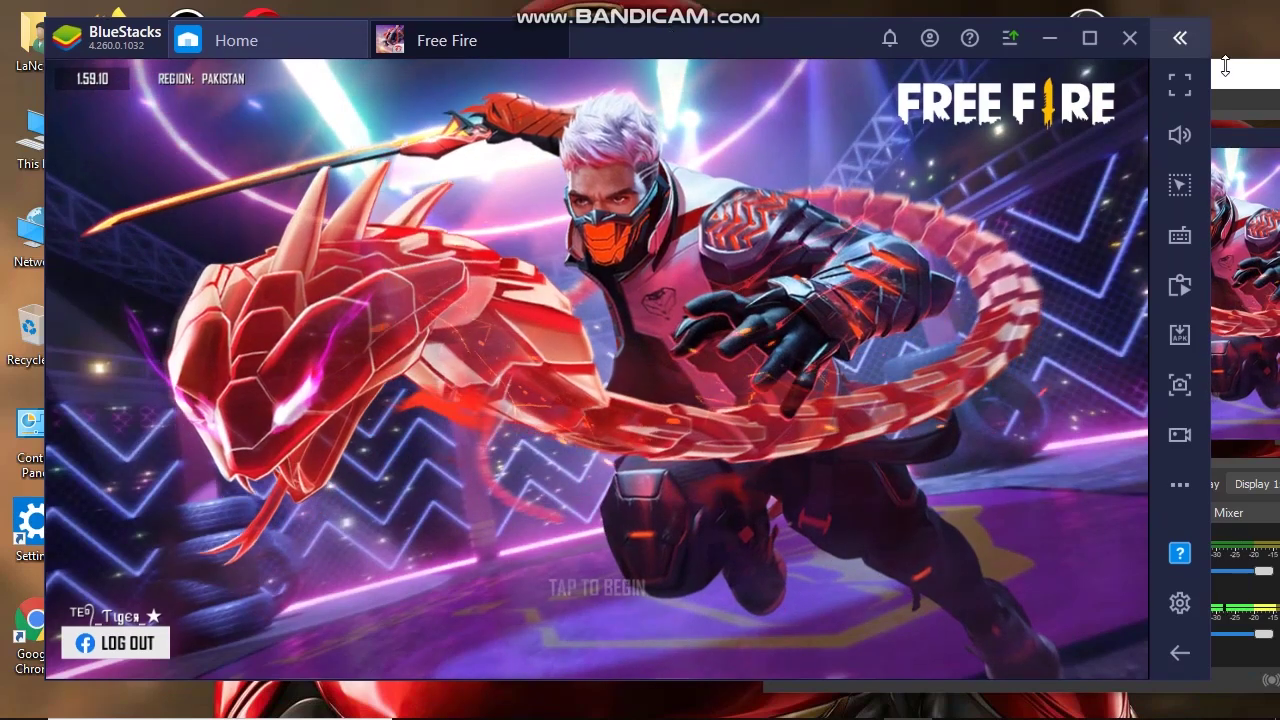
click(1245, 74)
drag(1094, 86, 520, 52)
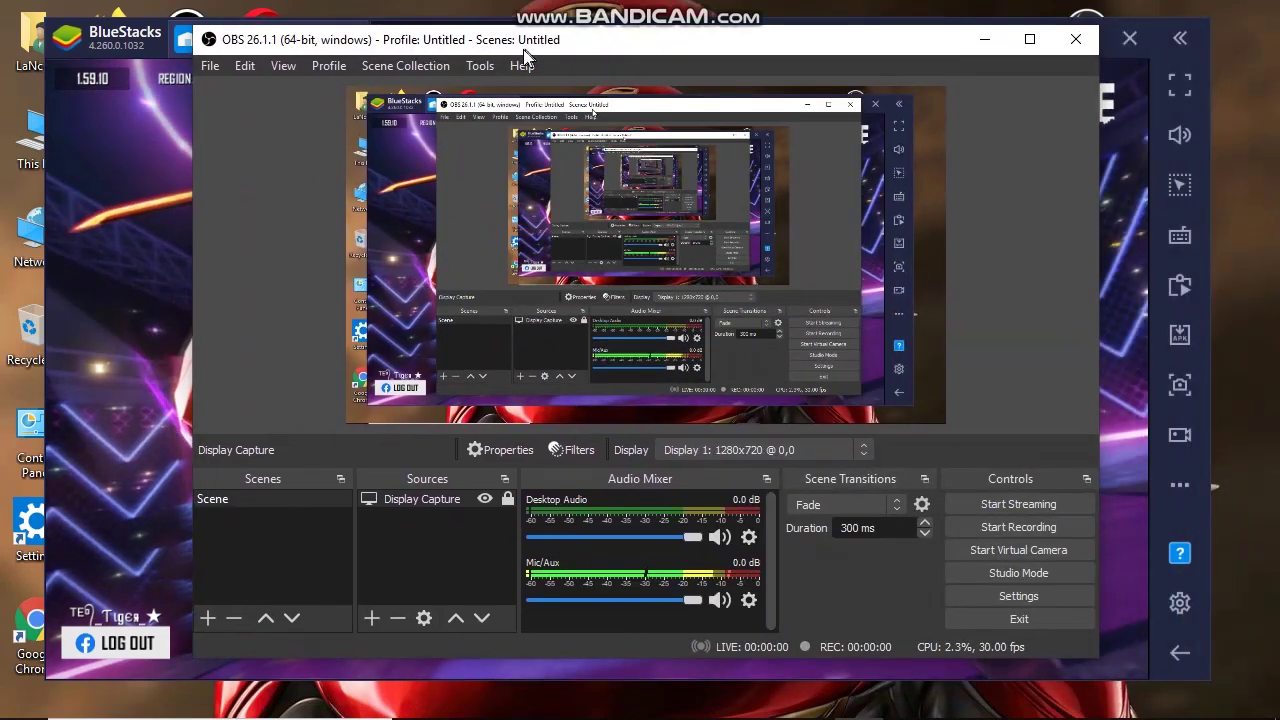
- Switch to BlueStacks to view Free Fire in full screen, and return to the OBS Studio window
click(977, 40)
click(1180, 87)
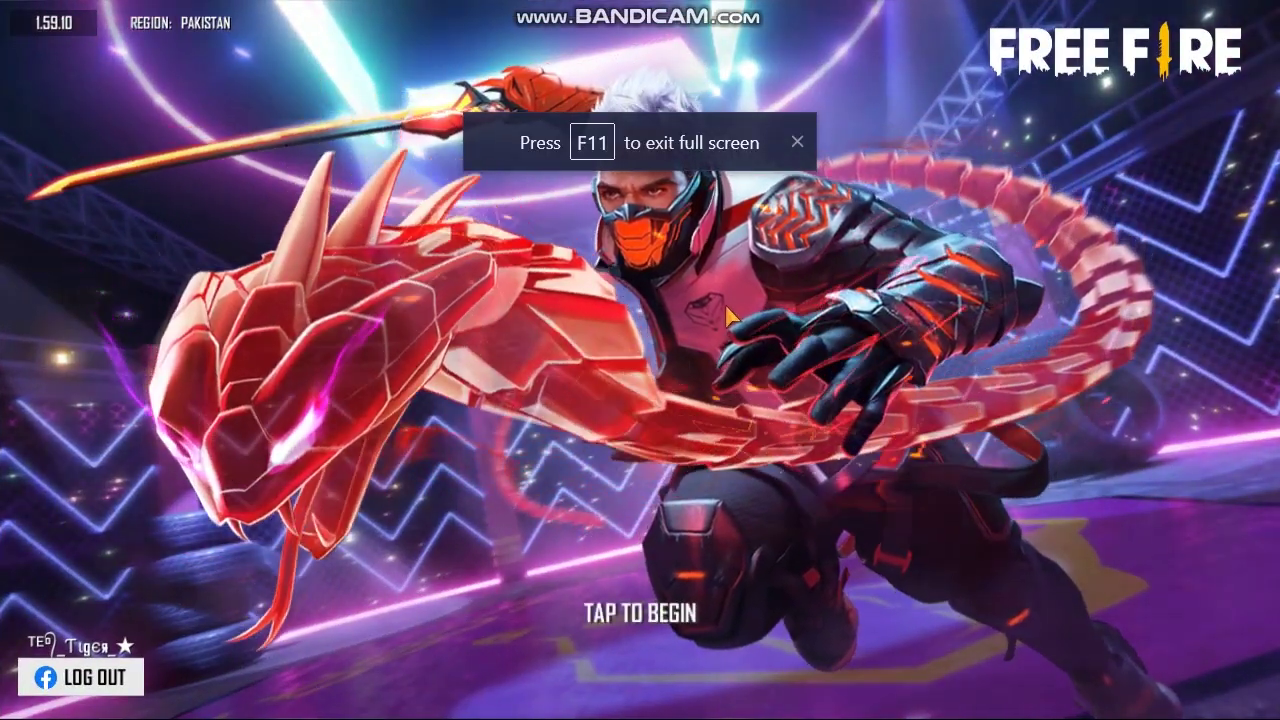
key(F11)
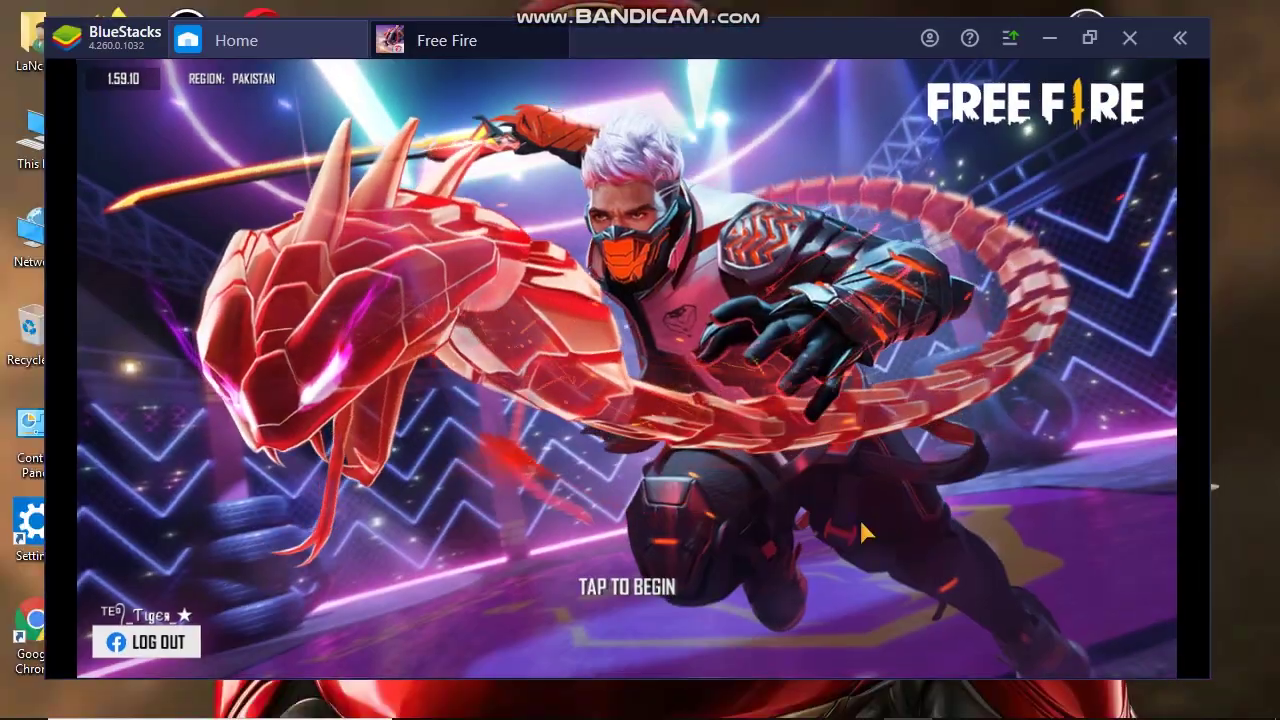
click(851, 700)
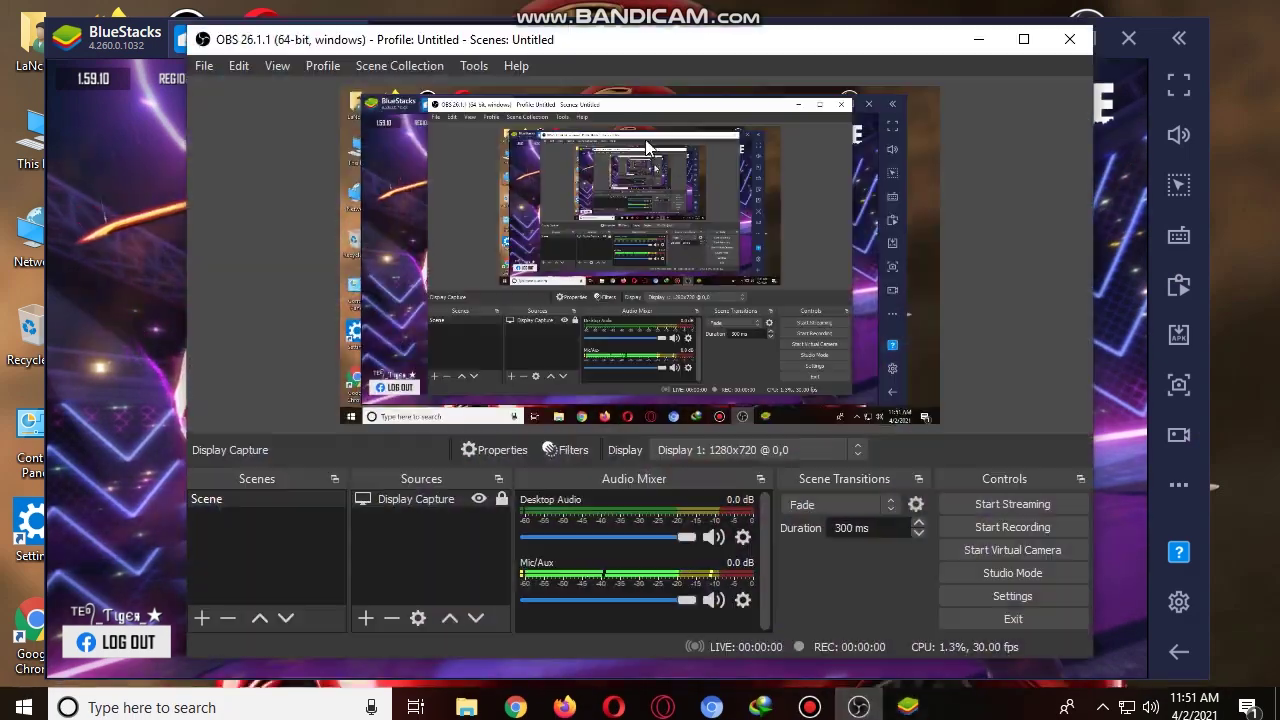
- Hide the Display Capture source and create a new visible source named Window Capture
click(478, 500)
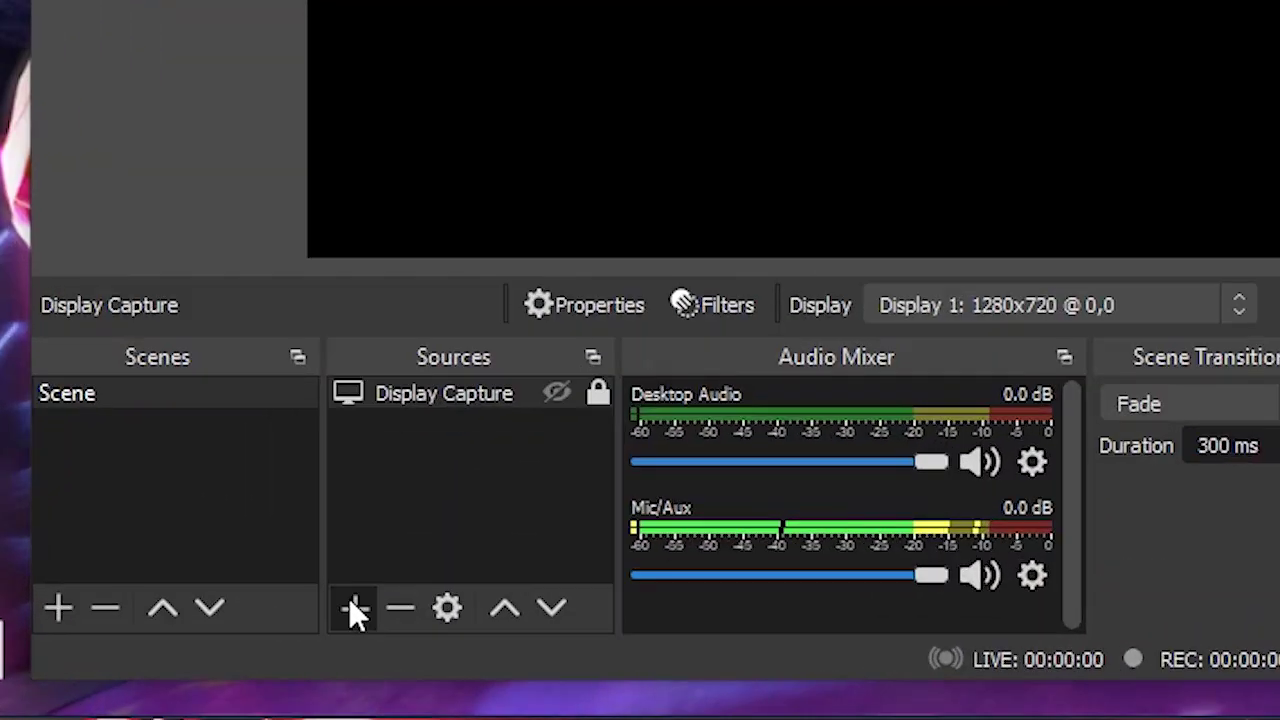
click(363, 618)
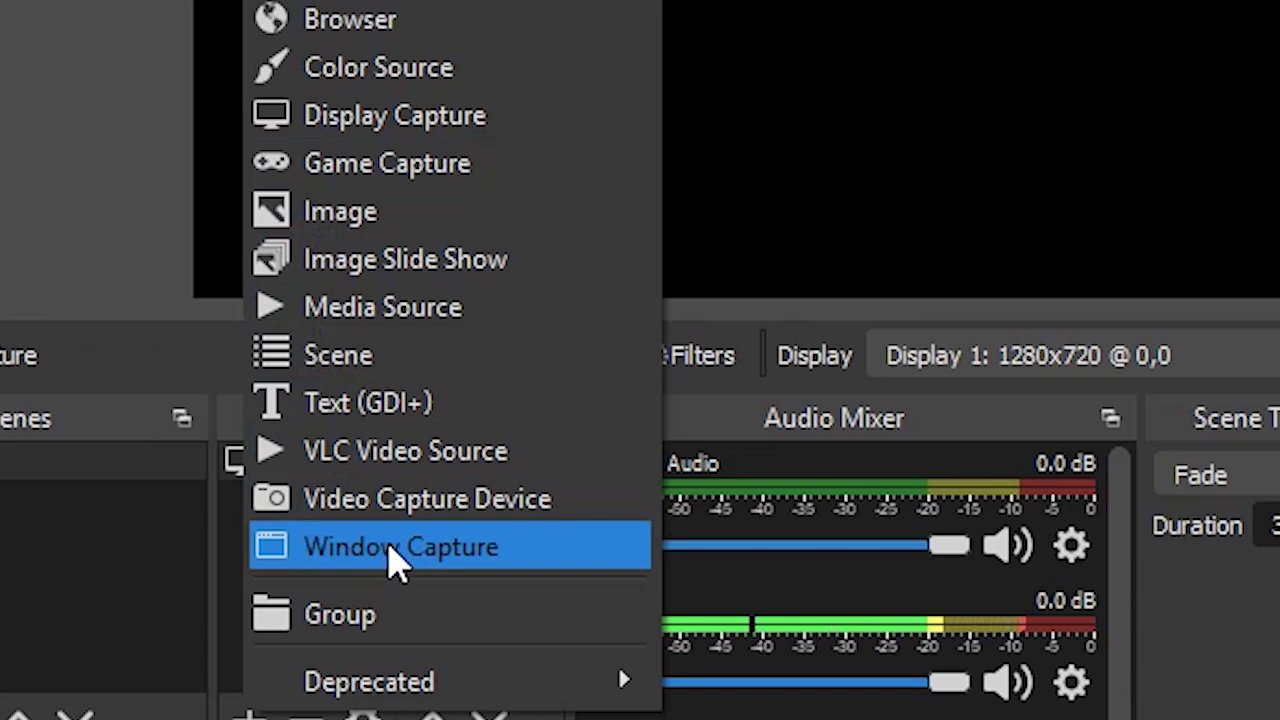
click(395, 547)
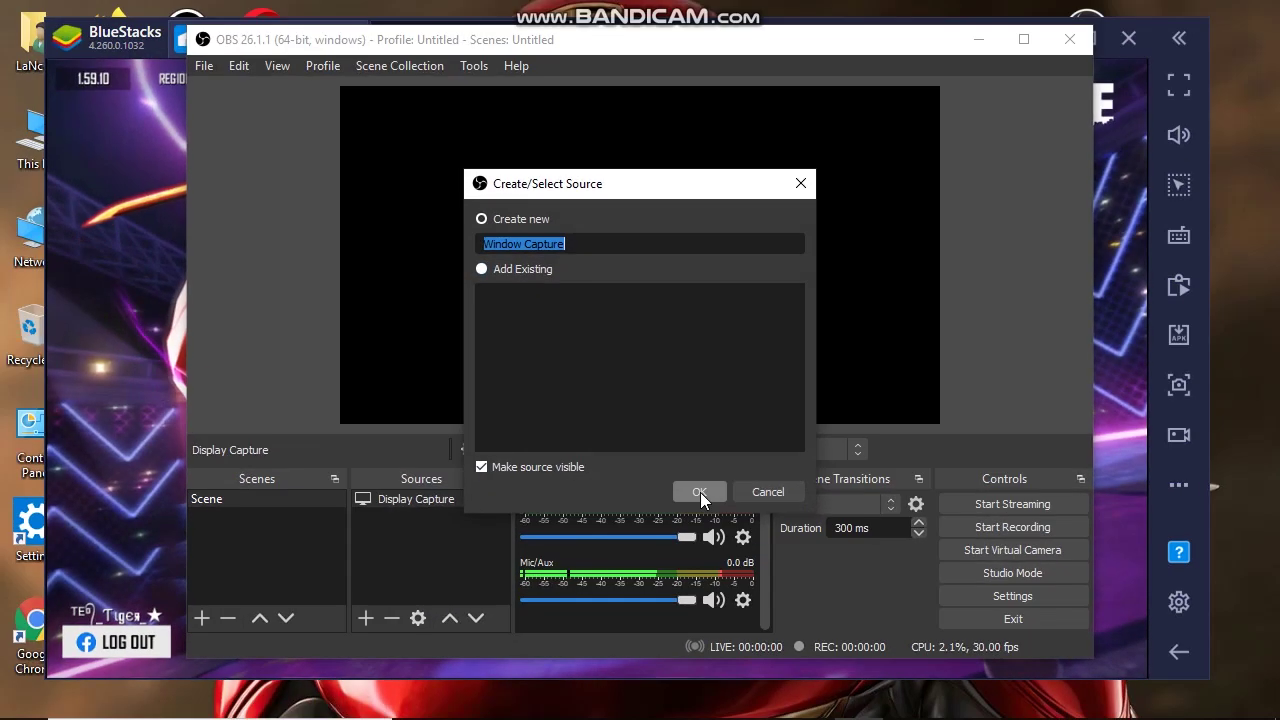
click(700, 489)
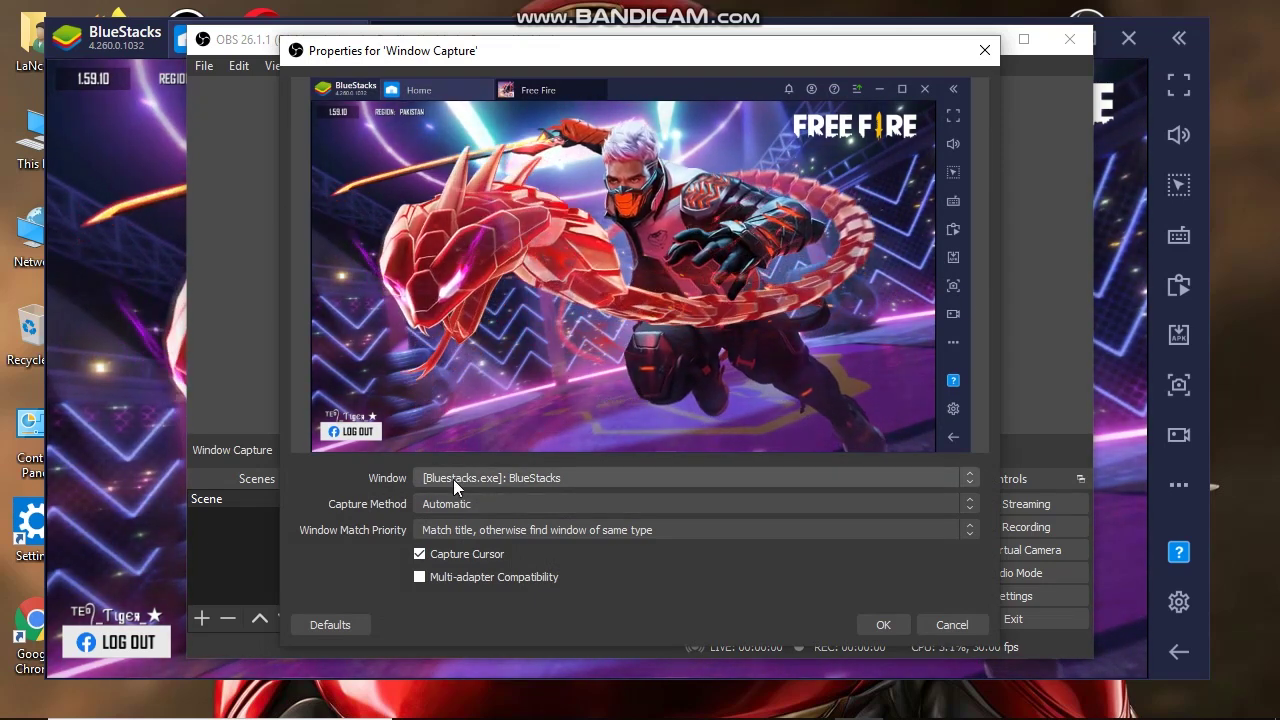
- Use [Bluestacks.exe]: BlueStacks as the captured window and accept the Window Capture properties
click(502, 481)
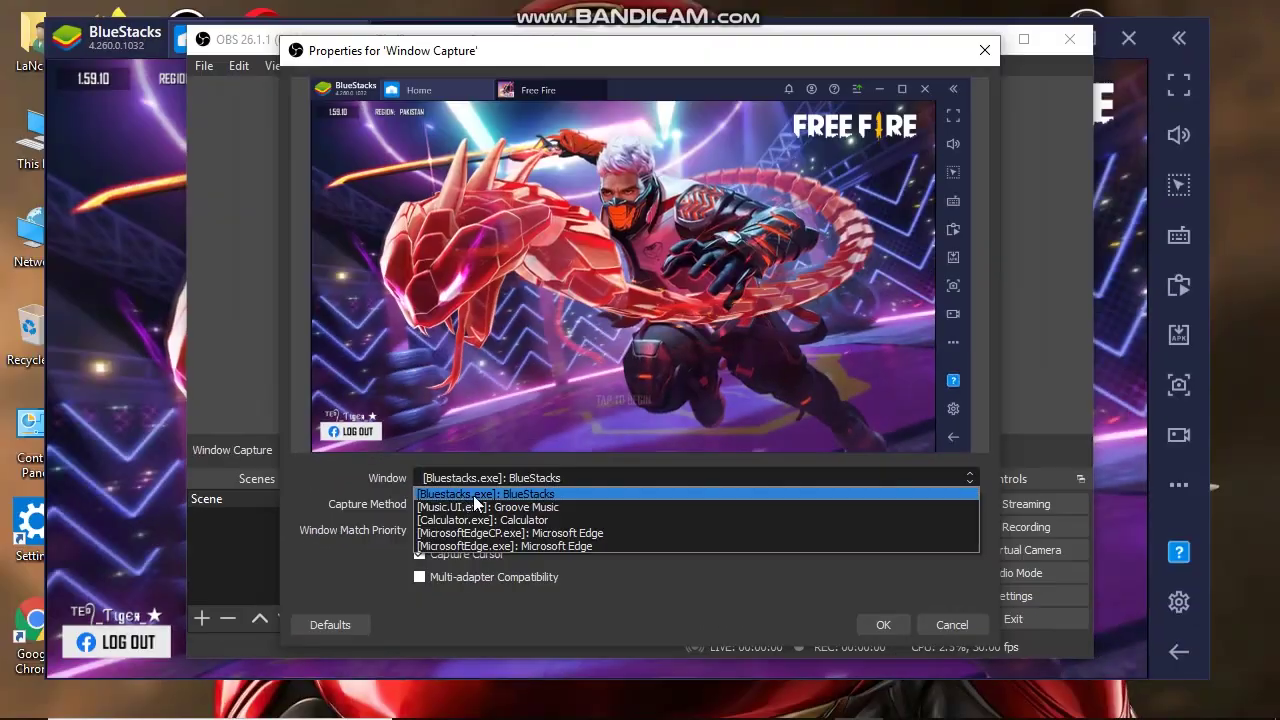
click(307, 358)
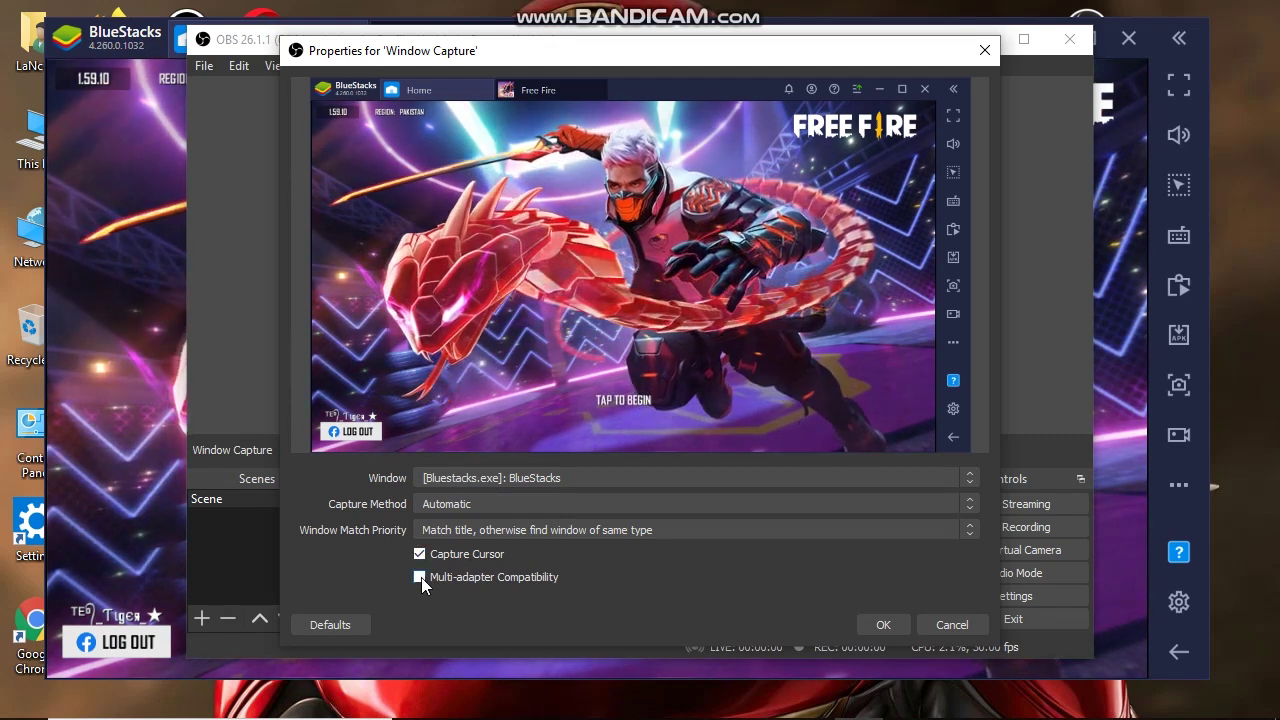
click(878, 624)
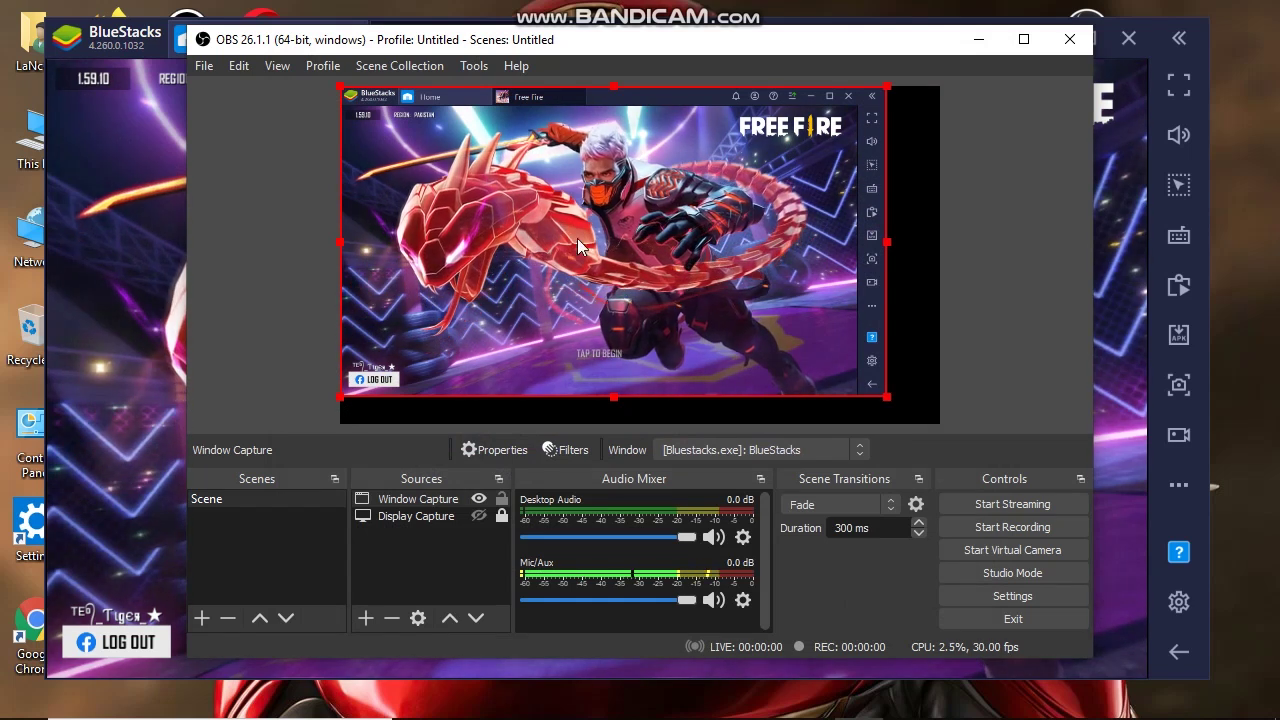
- Stretch the Window Capture source to fill the screen and lock it in the sources list
right_click(700, 260)
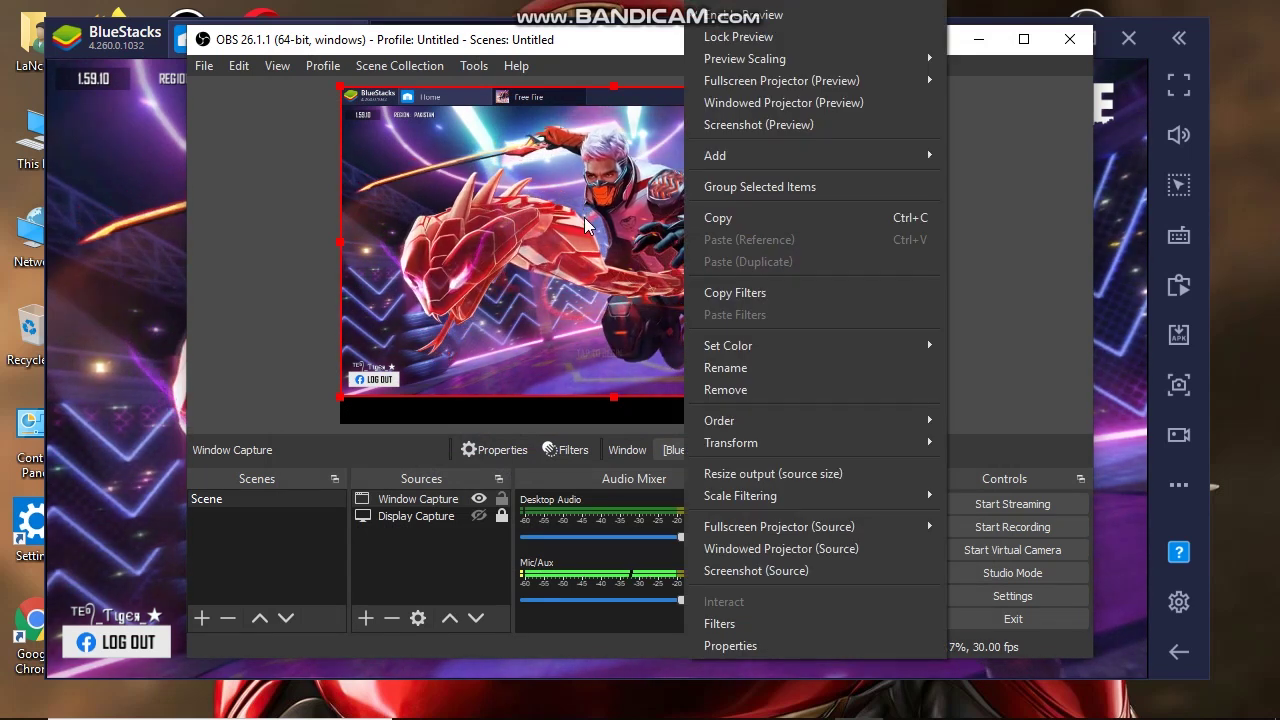
click(1035, 235)
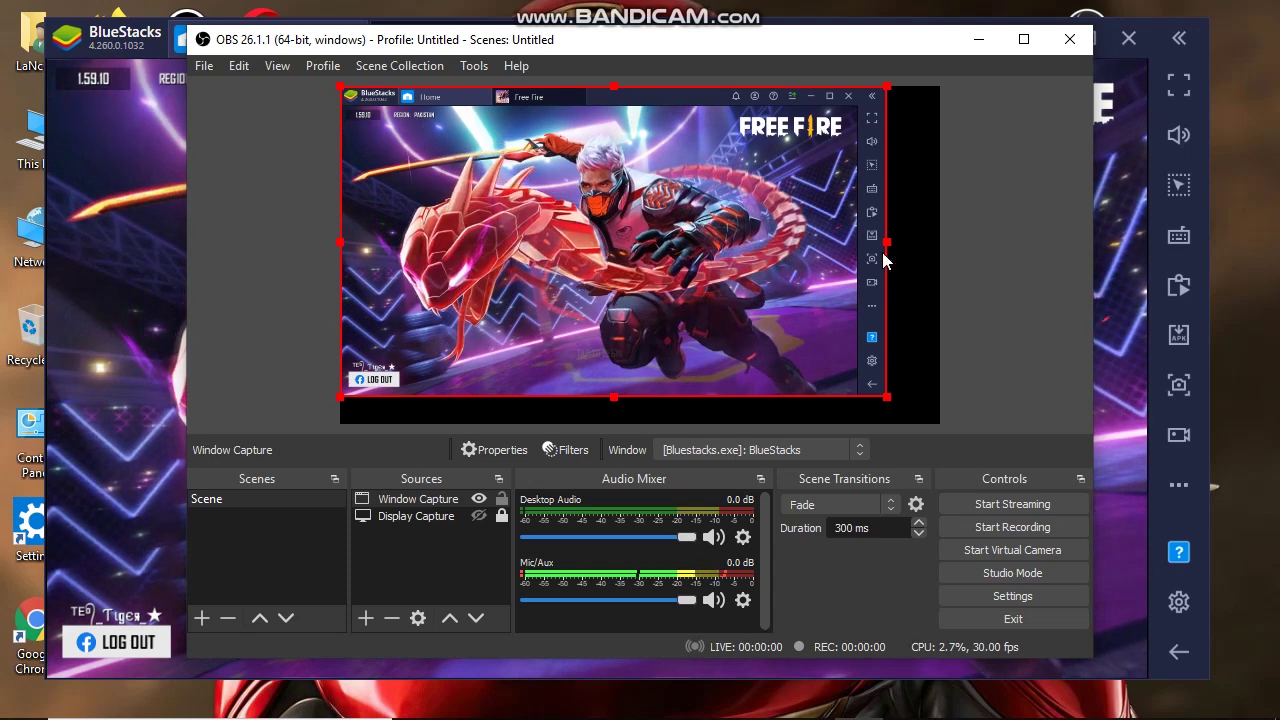
right_click(700, 209)
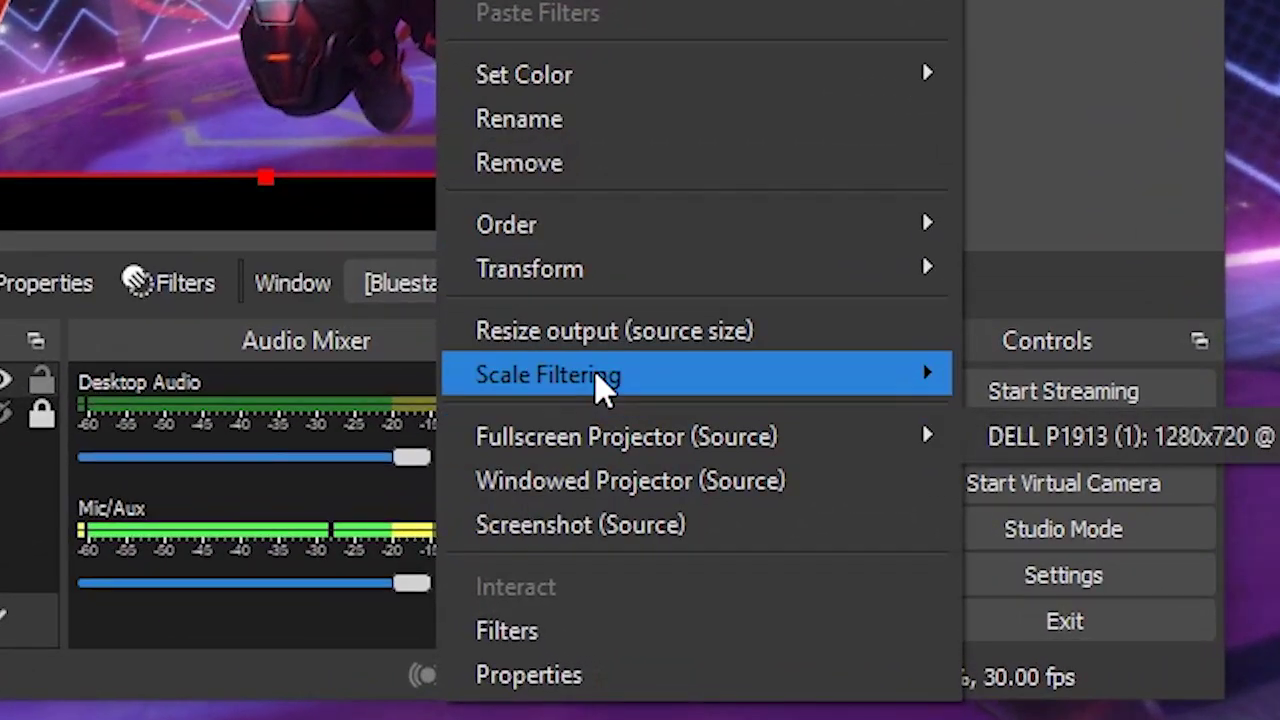
mouse_move(778, 499)
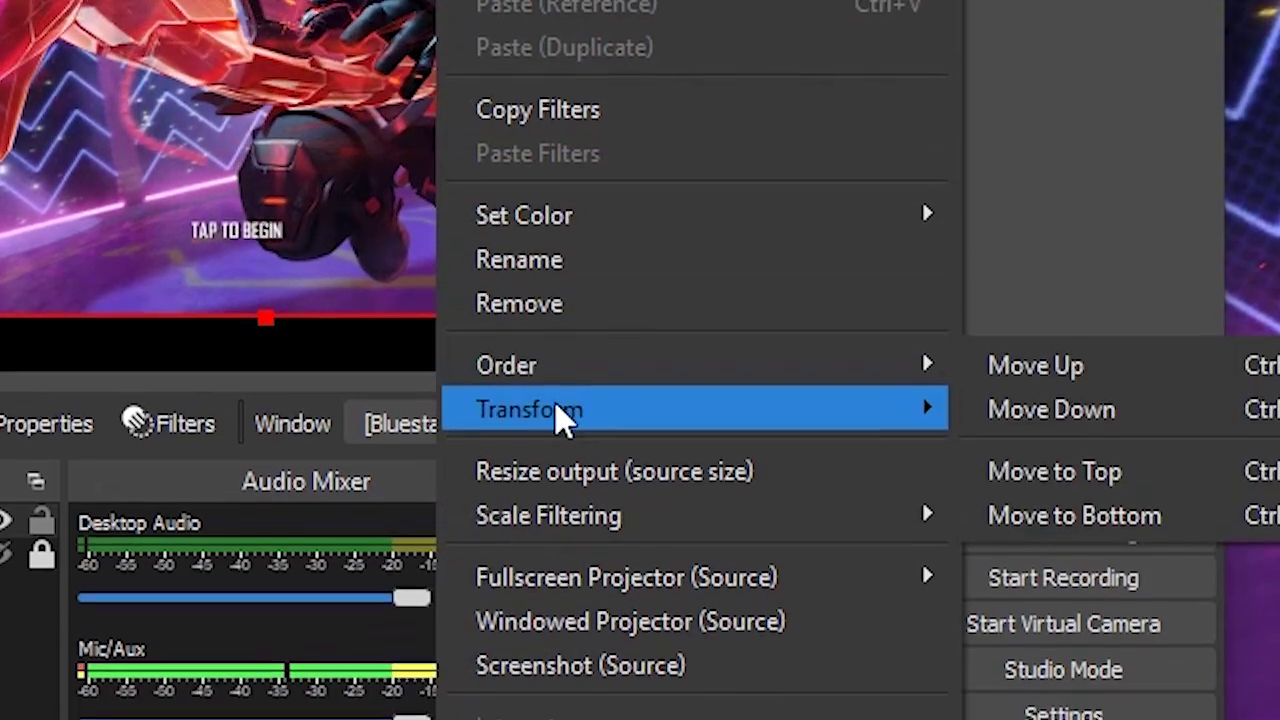
mouse_move(724, 277)
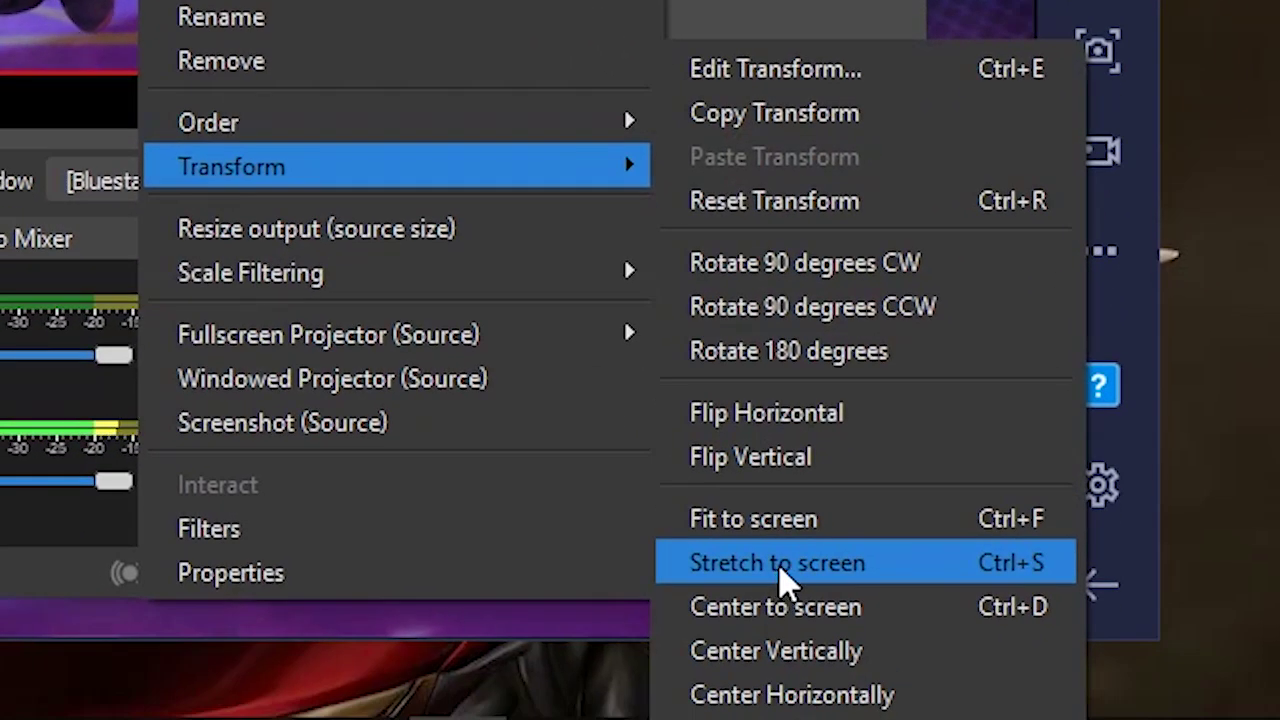
click(770, 603)
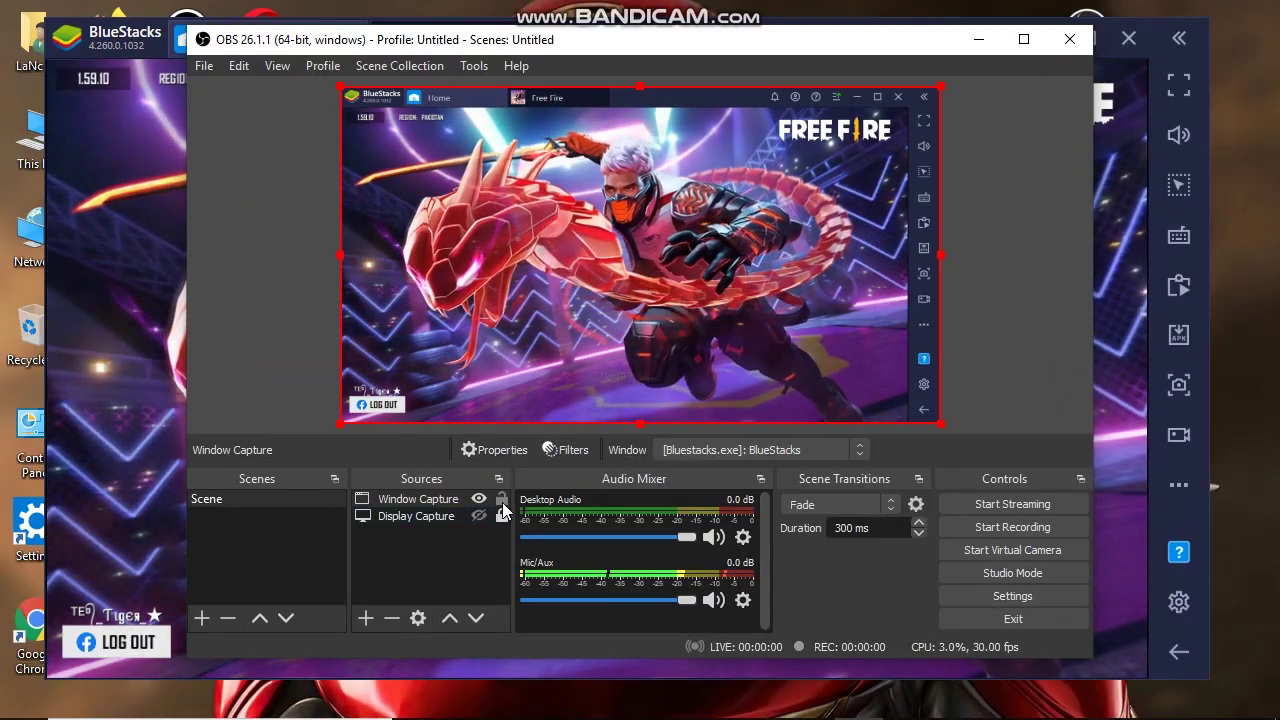
click(502, 500)
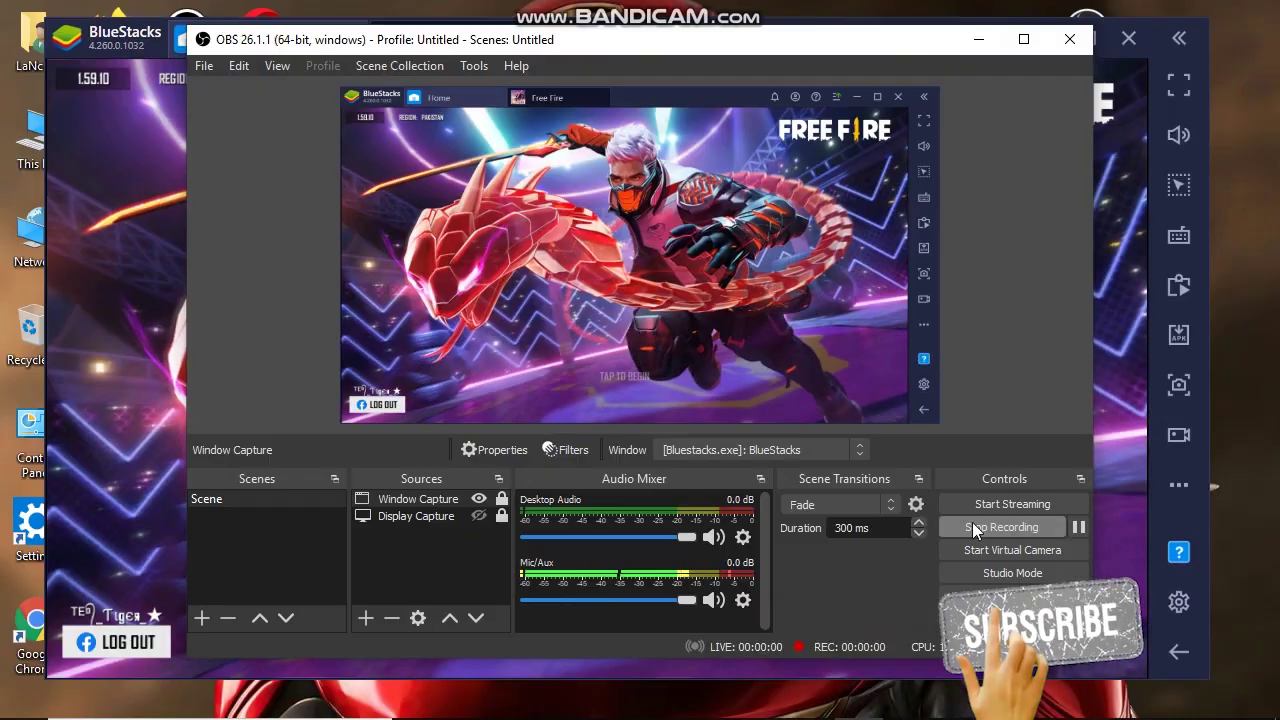
- Show Free Fire in full screen in BlueStacks while recording, and return to OBS Studio to stop the recording
click(1020, 432)
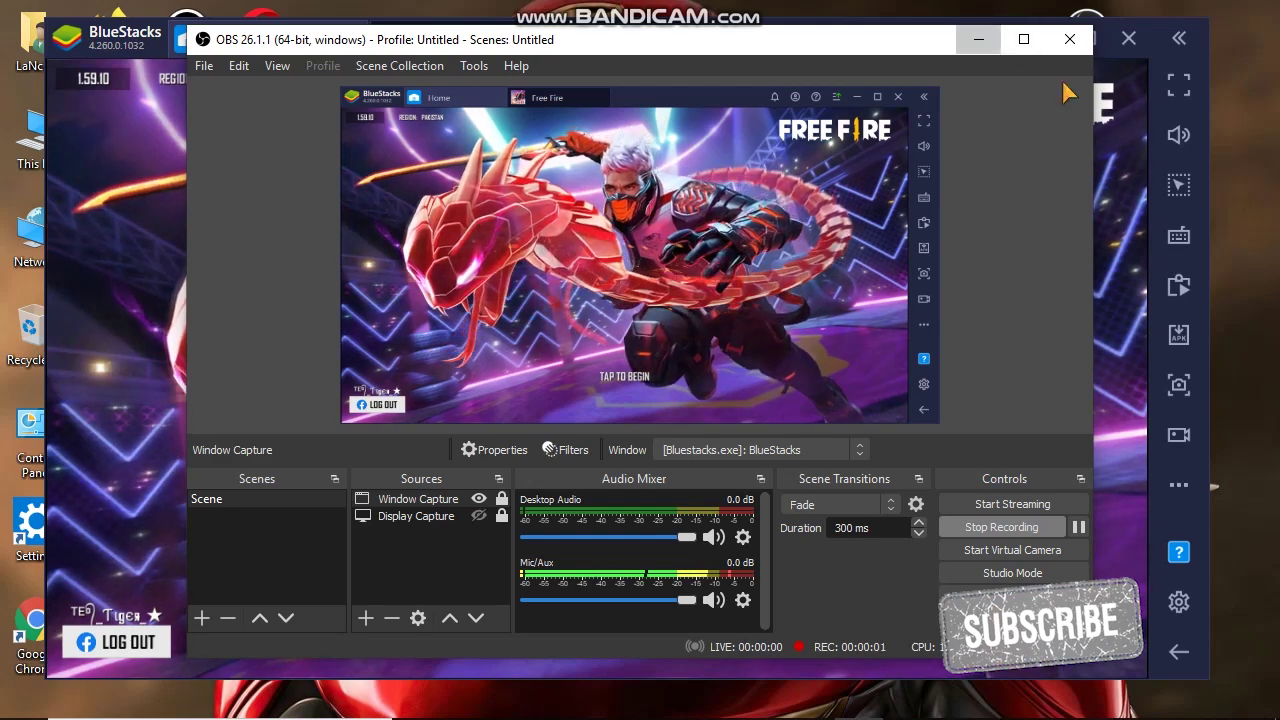
click(1190, 90)
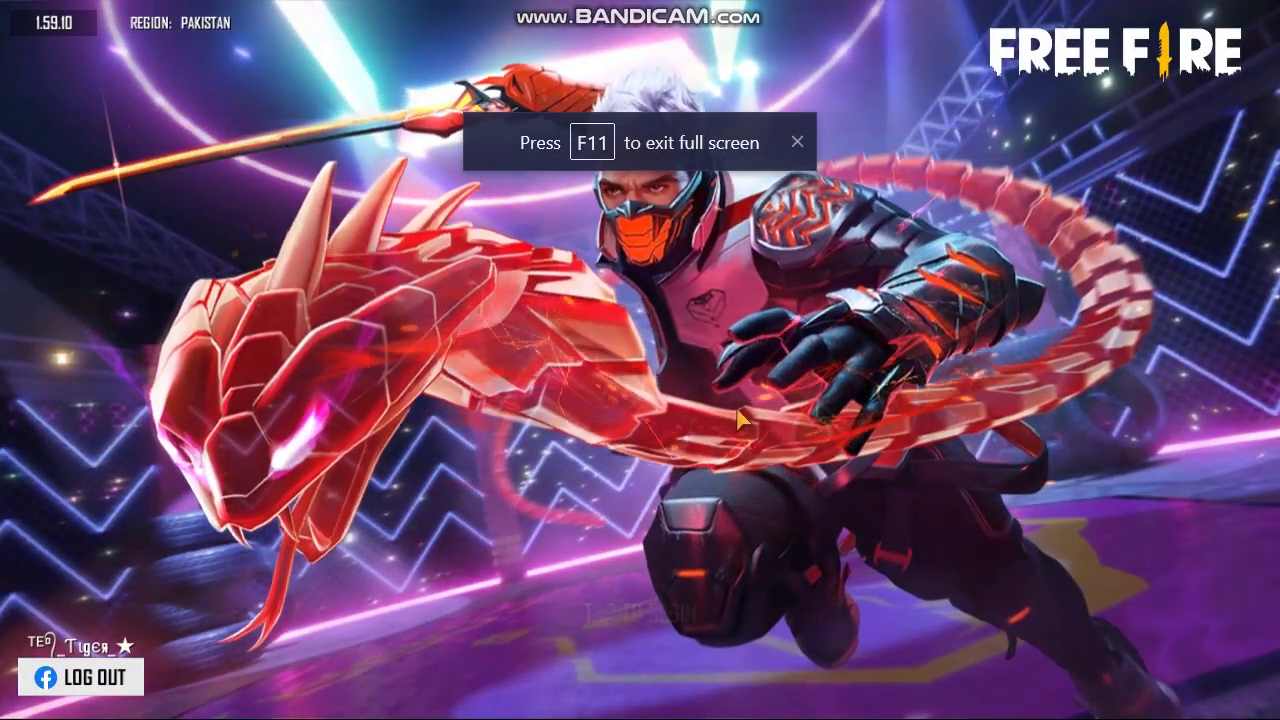
key(F11)
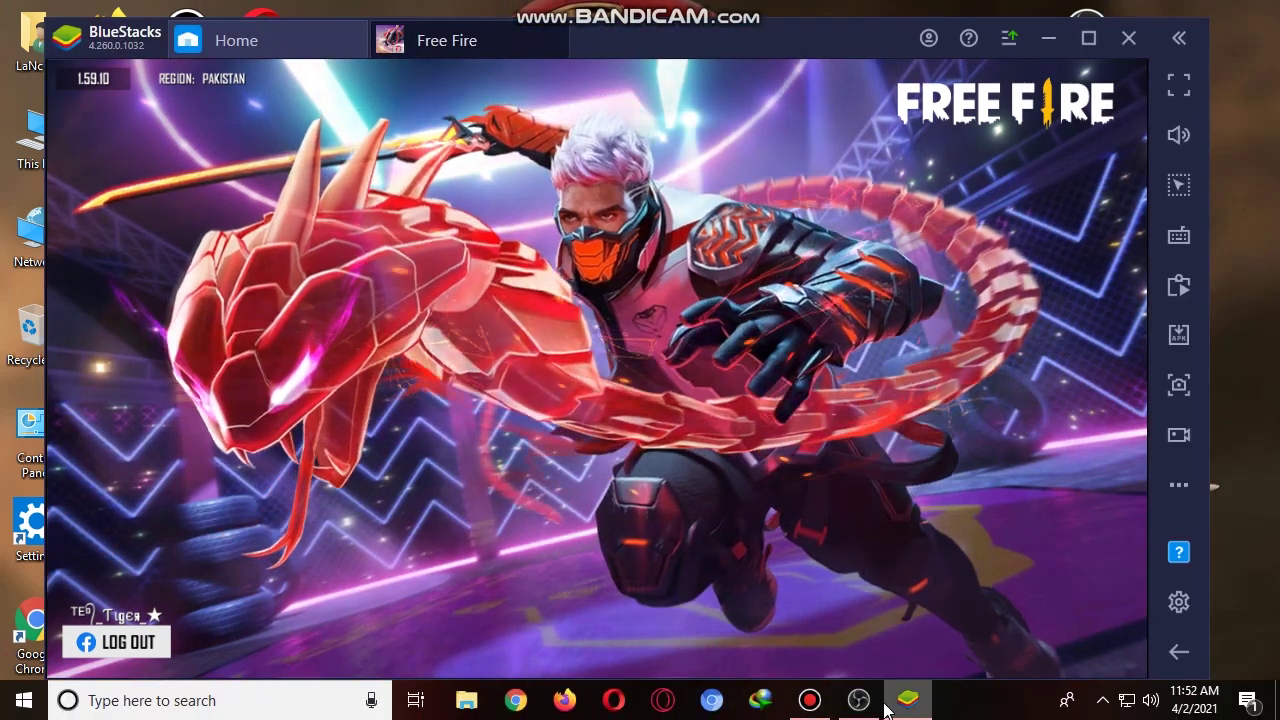
click(858, 700)
click(982, 527)
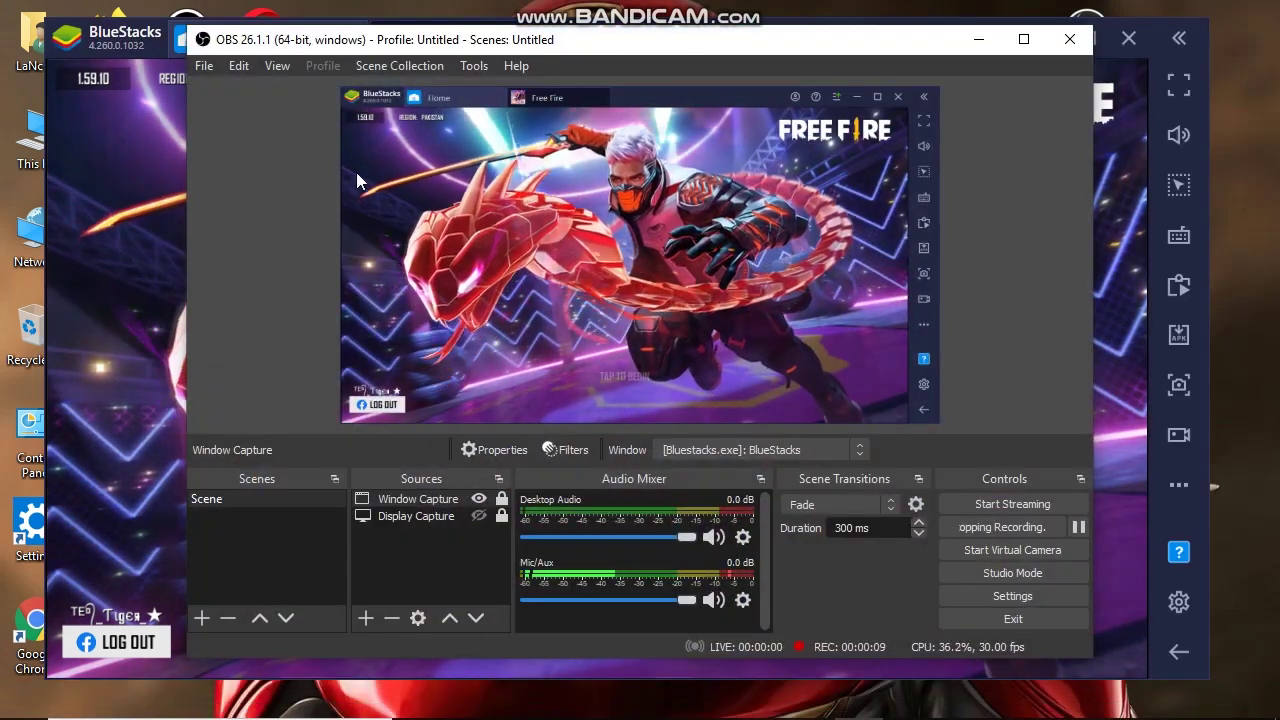